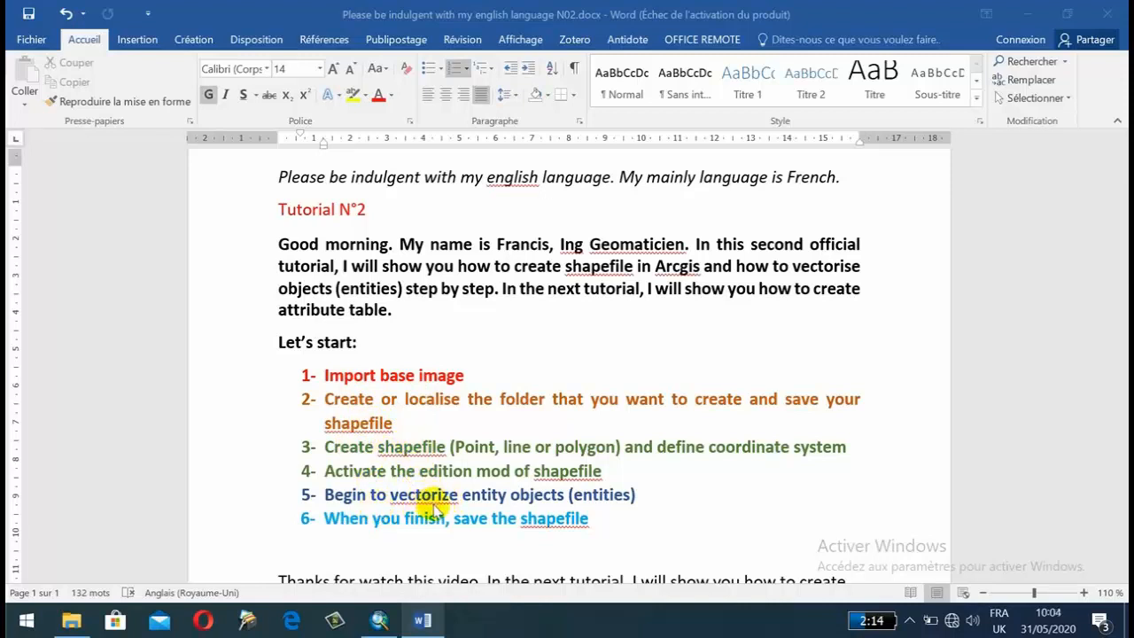
Switch to ArcMap and connect the Catalog to the Tuto folder on the desktop.
click(380, 622)
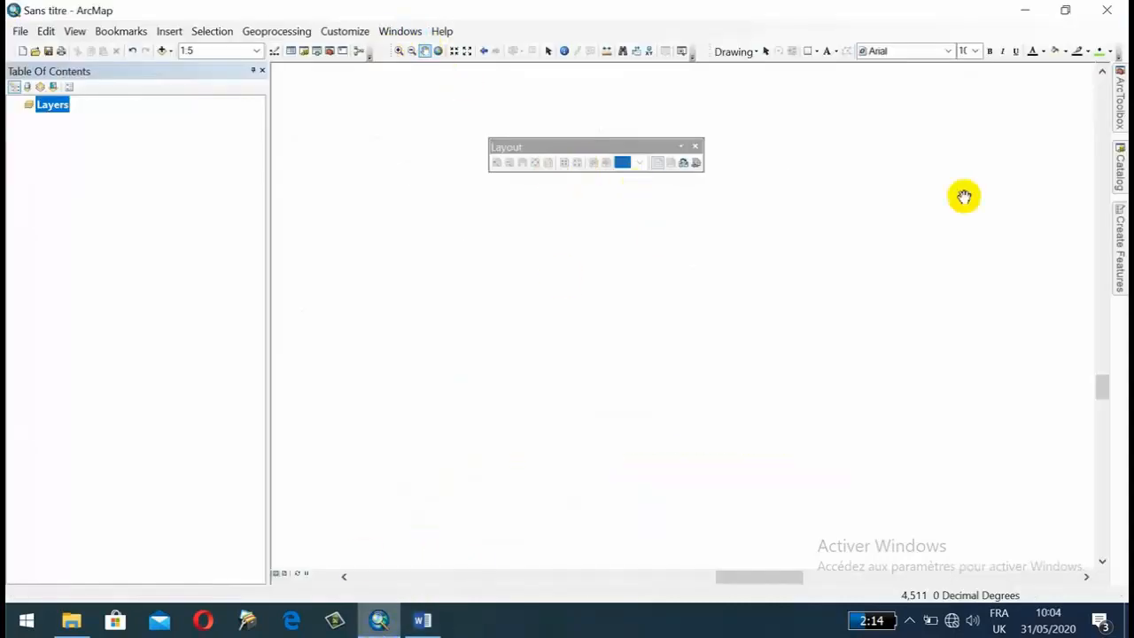
click(1120, 165)
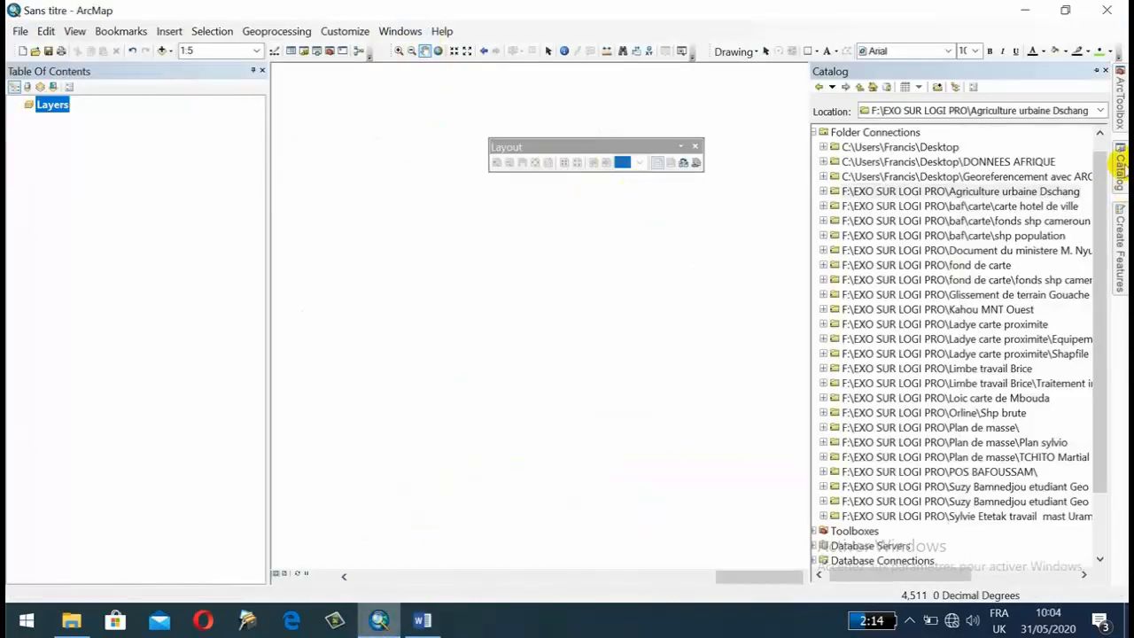
click(404, 31)
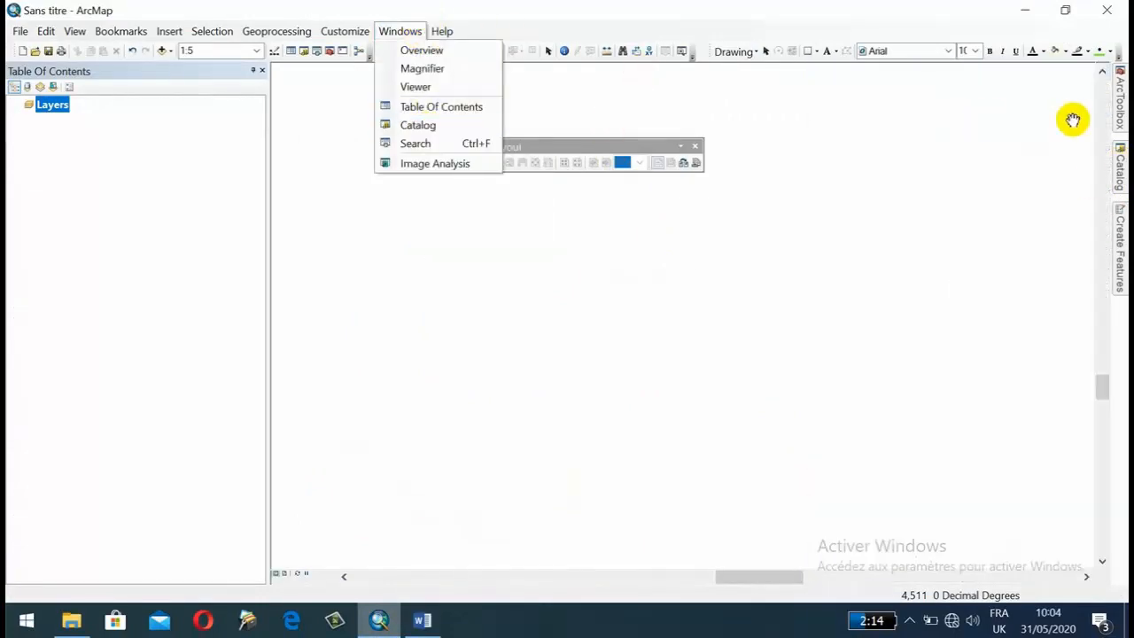
click(1120, 162)
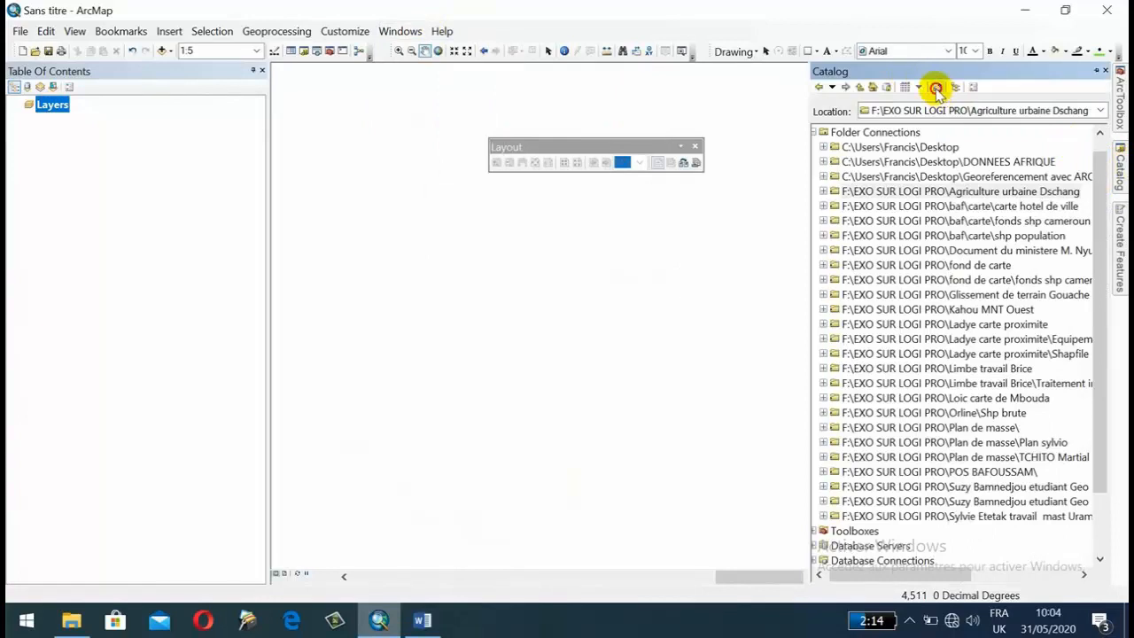
click(937, 89)
drag(701, 260, 689, 332)
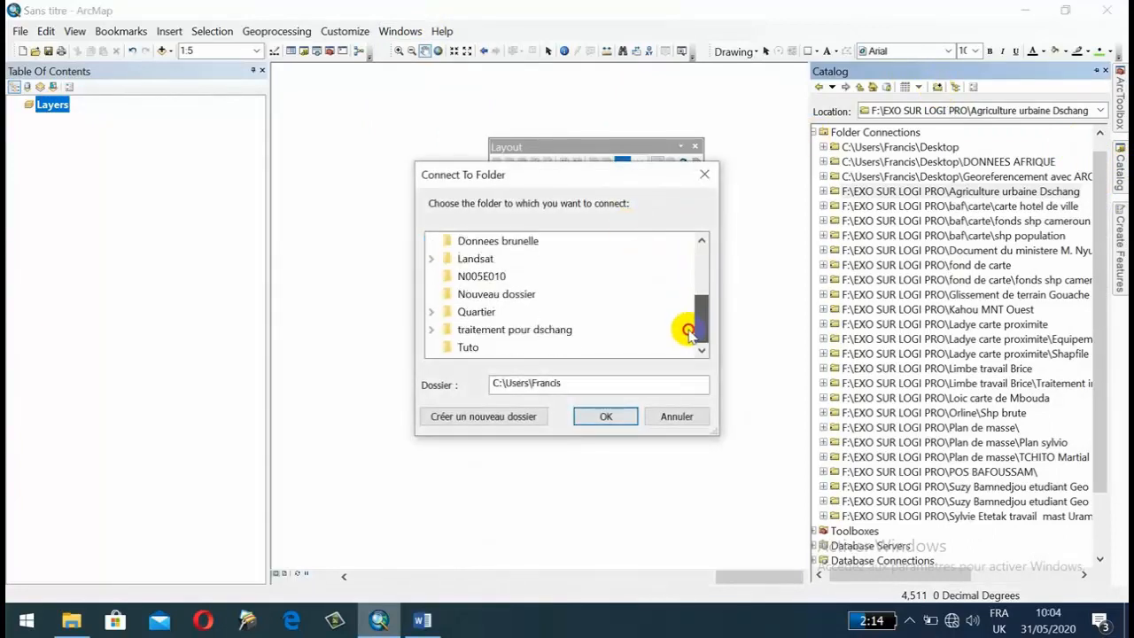
click(467, 347)
click(605, 417)
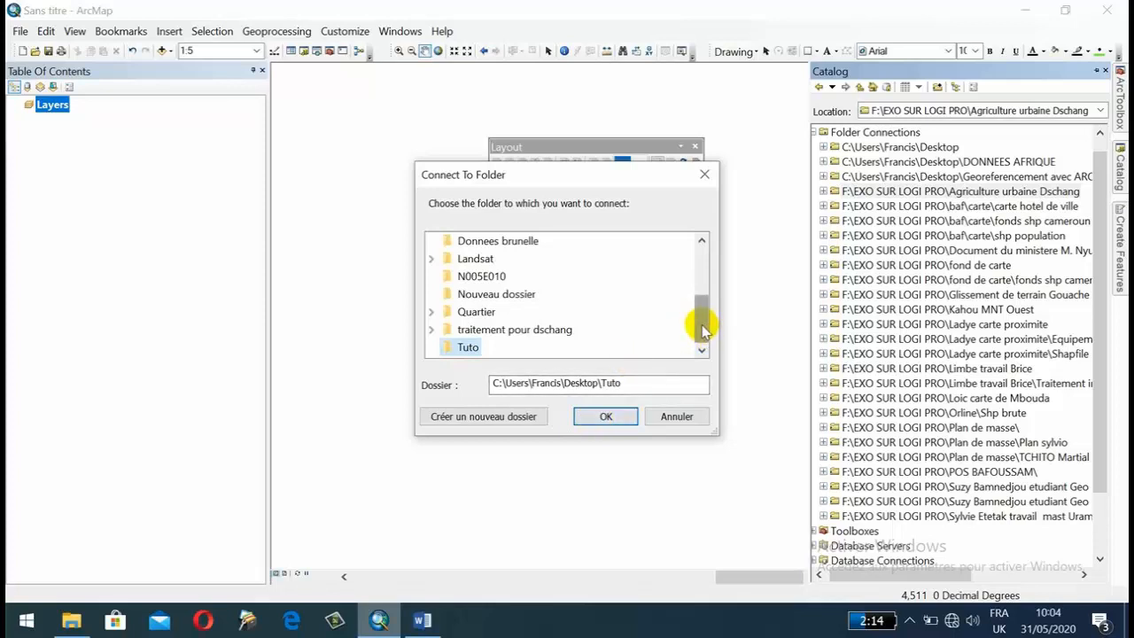
click(603, 416)
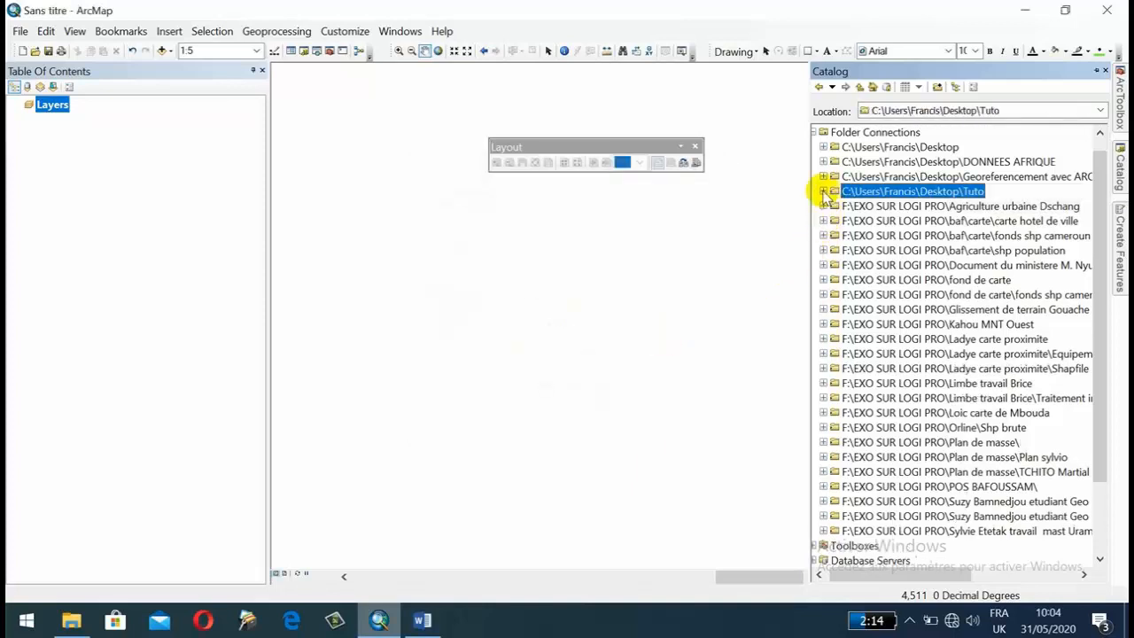
Add the base image Carte_administrative_georef.tif from the Tuto folder to the map, accepting the missing spatial reference.
click(824, 192)
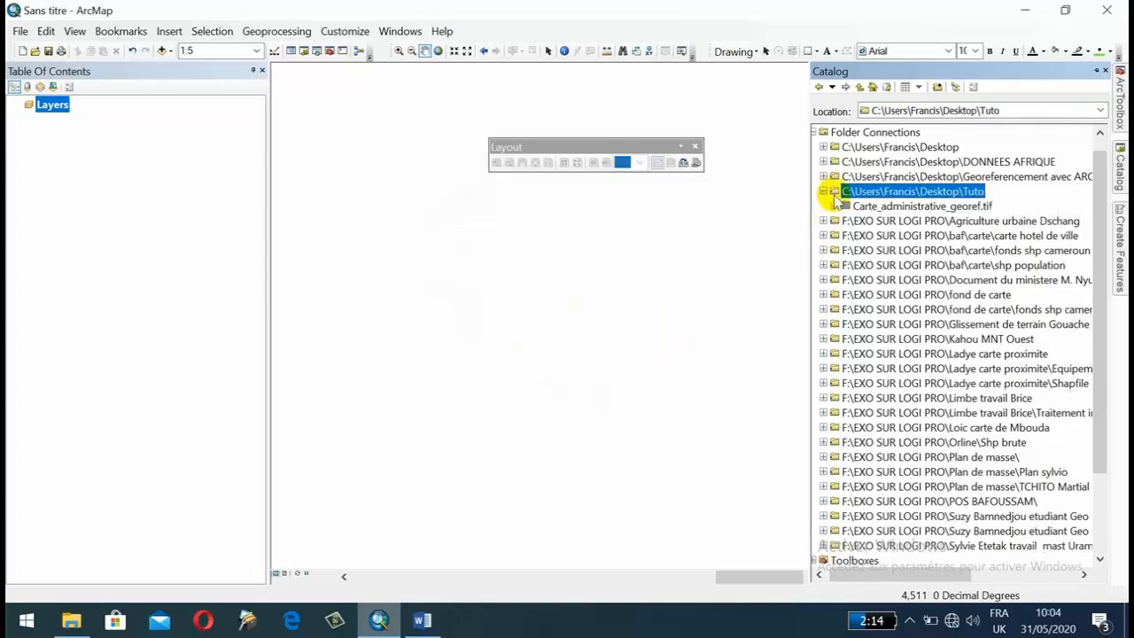
mouse_move(882, 206)
mouse_down()
mouse_move(753, 221)
mouse_move(84, 169)
mouse_up()
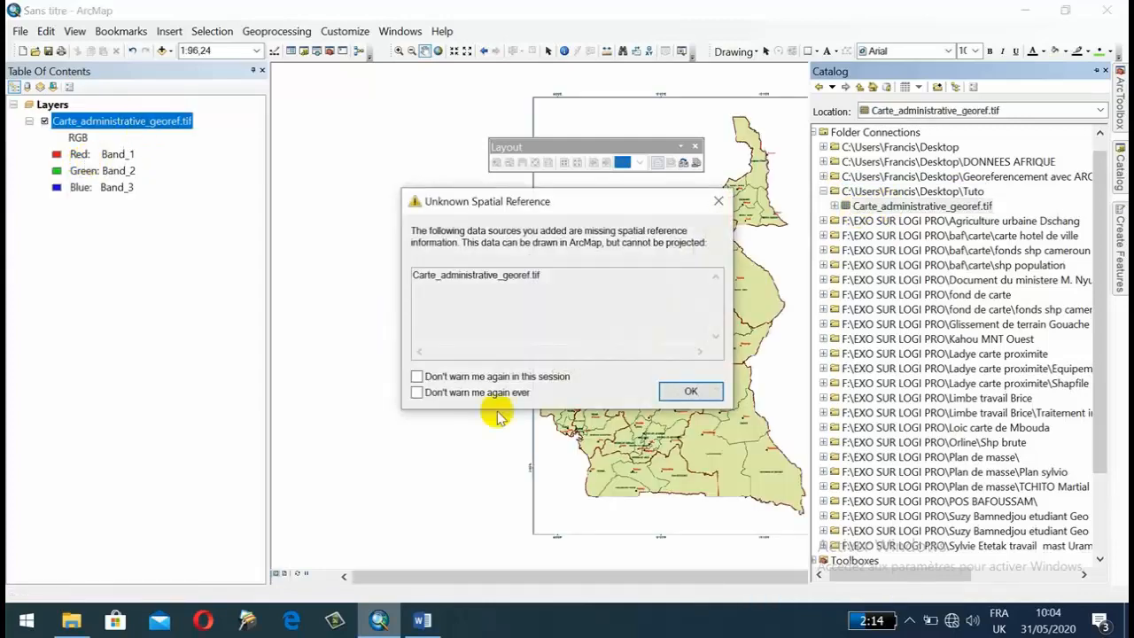
click(691, 390)
drag(697, 399, 470, 391)
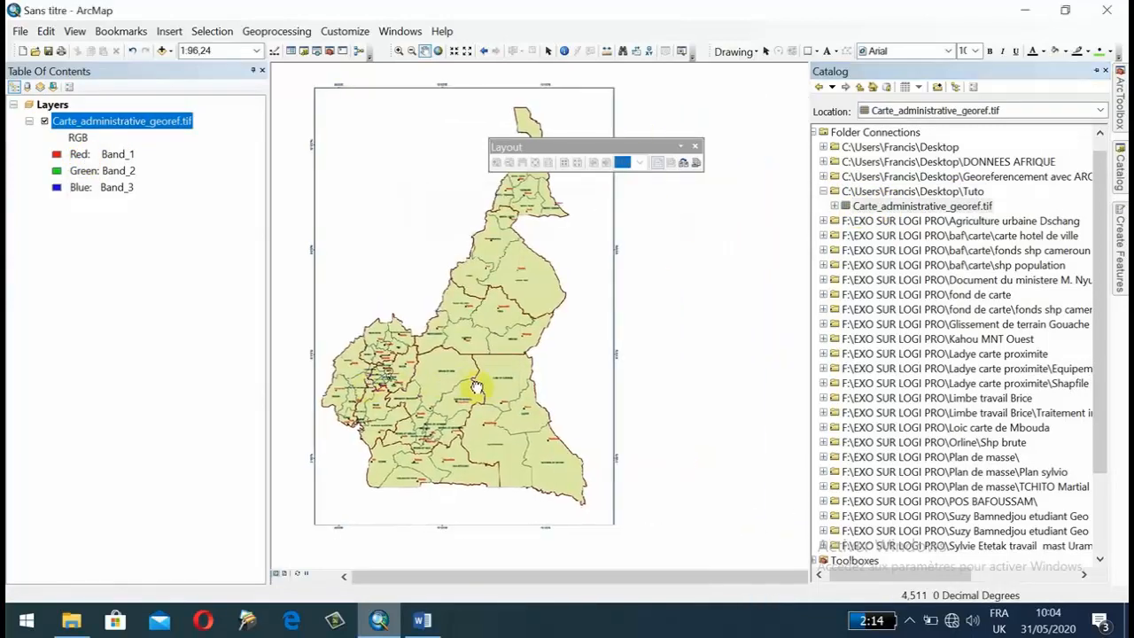
scroll(368, 381, up, 3)
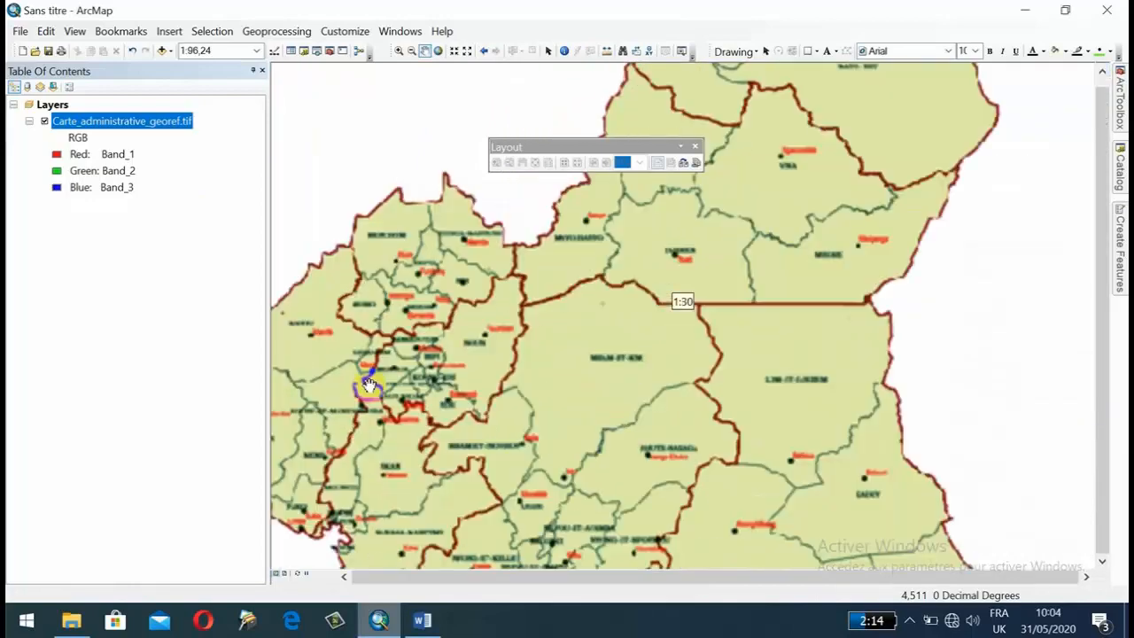
drag(362, 348, 529, 344)
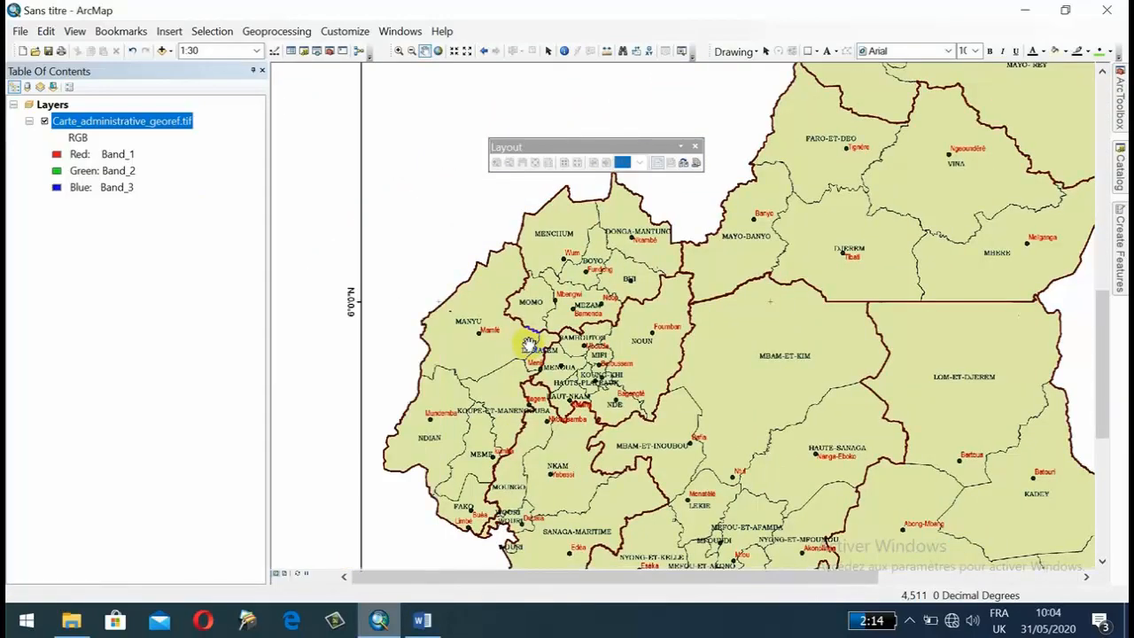
scroll(592, 344, up, 2)
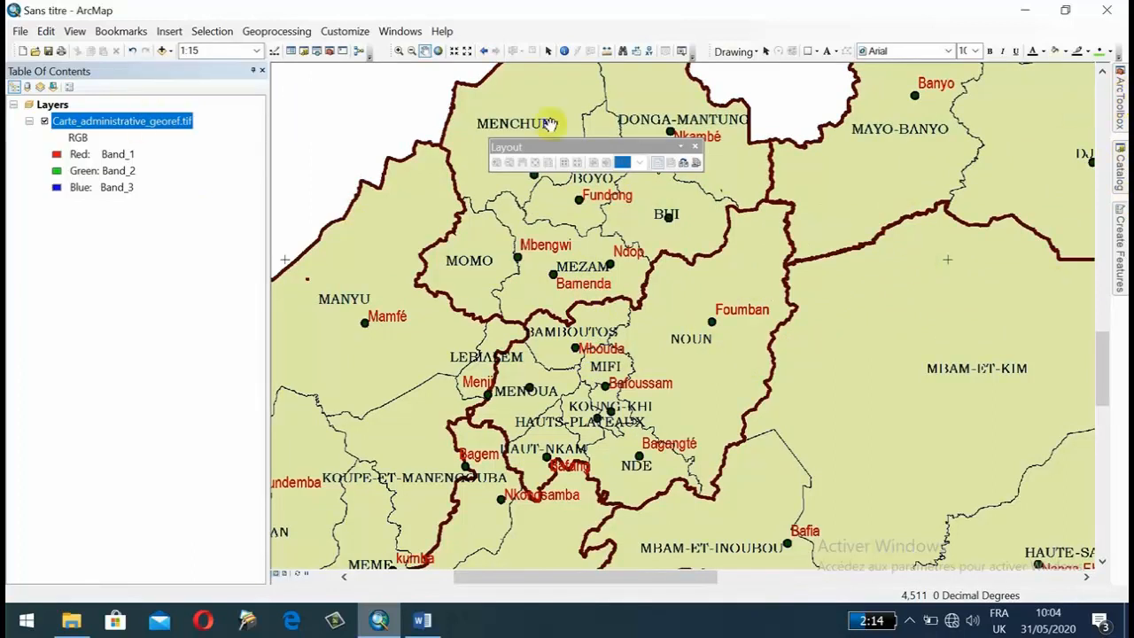
After checking the Word outline, start a new polygon shapefile named "Limite administrative" in the Tuto folder in ArcMap.
click(423, 621)
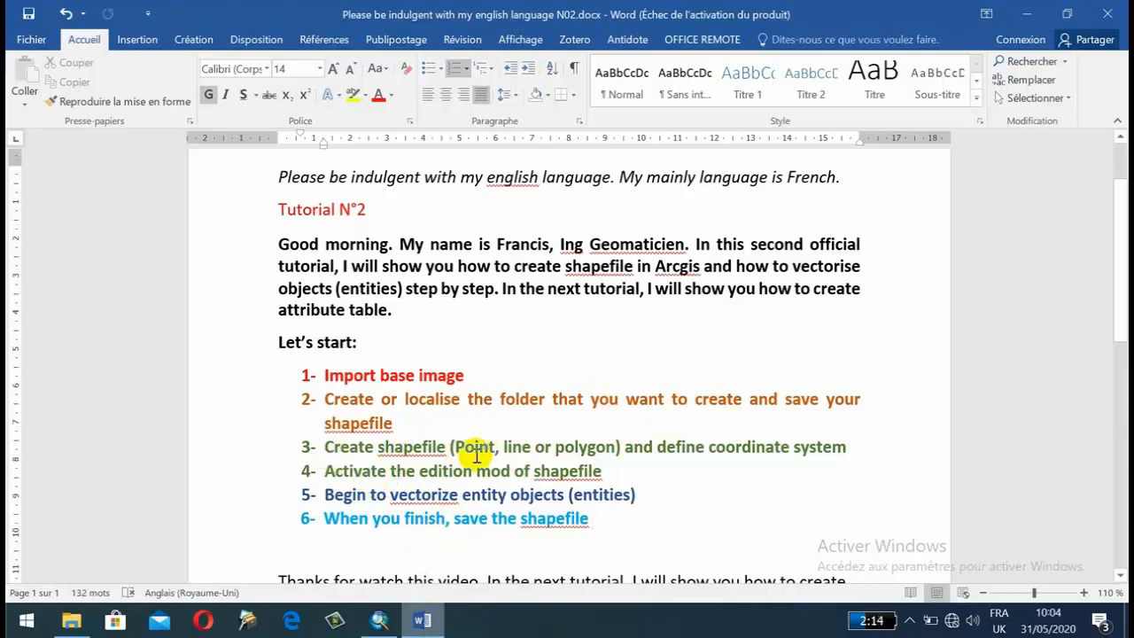
click(379, 620)
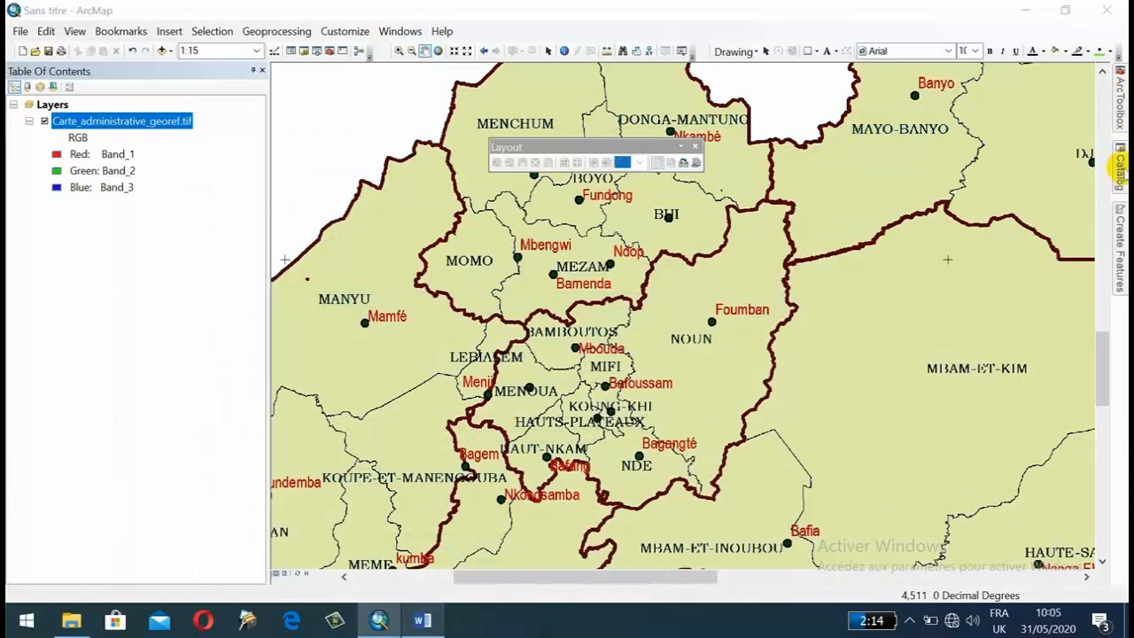
click(1119, 164)
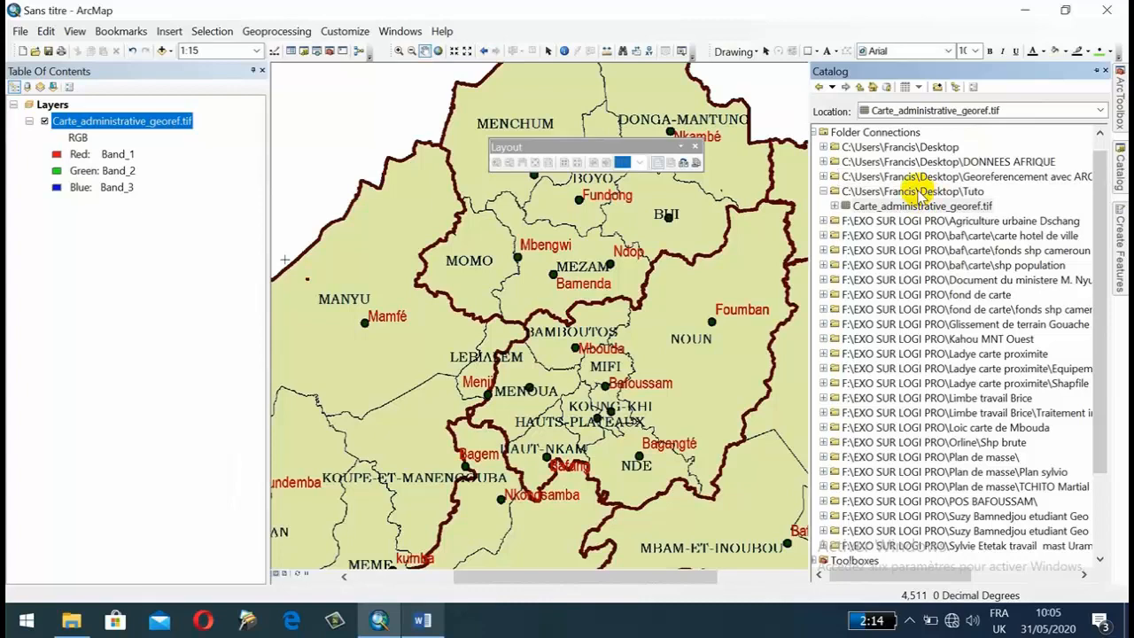
right_click(922, 192)
mouse_move(960, 298)
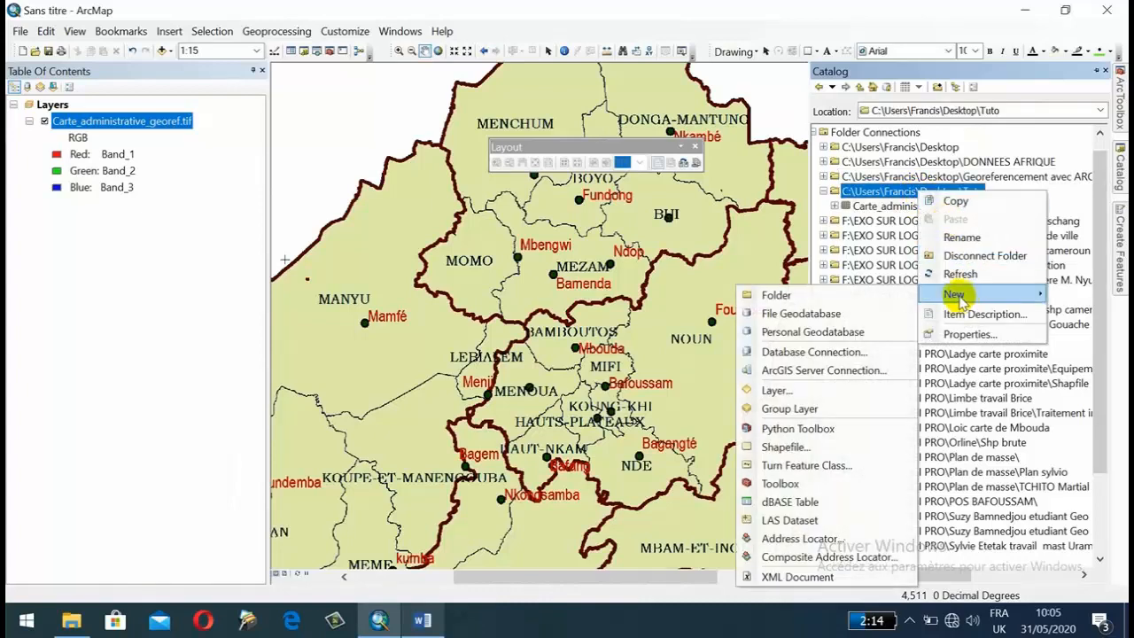
click(789, 447)
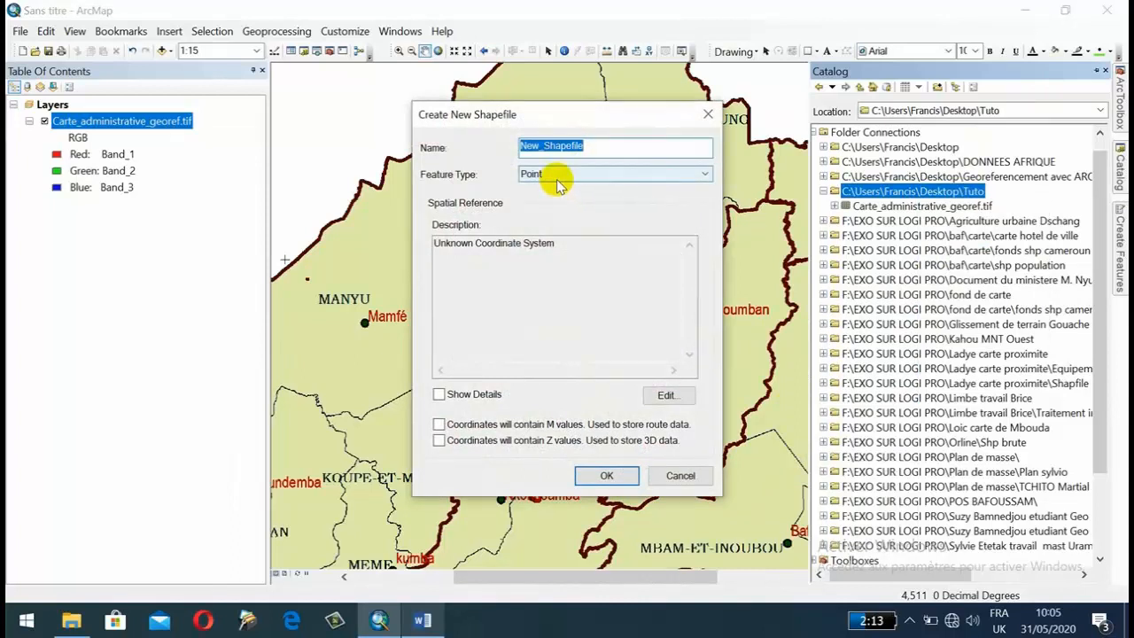
click(558, 177)
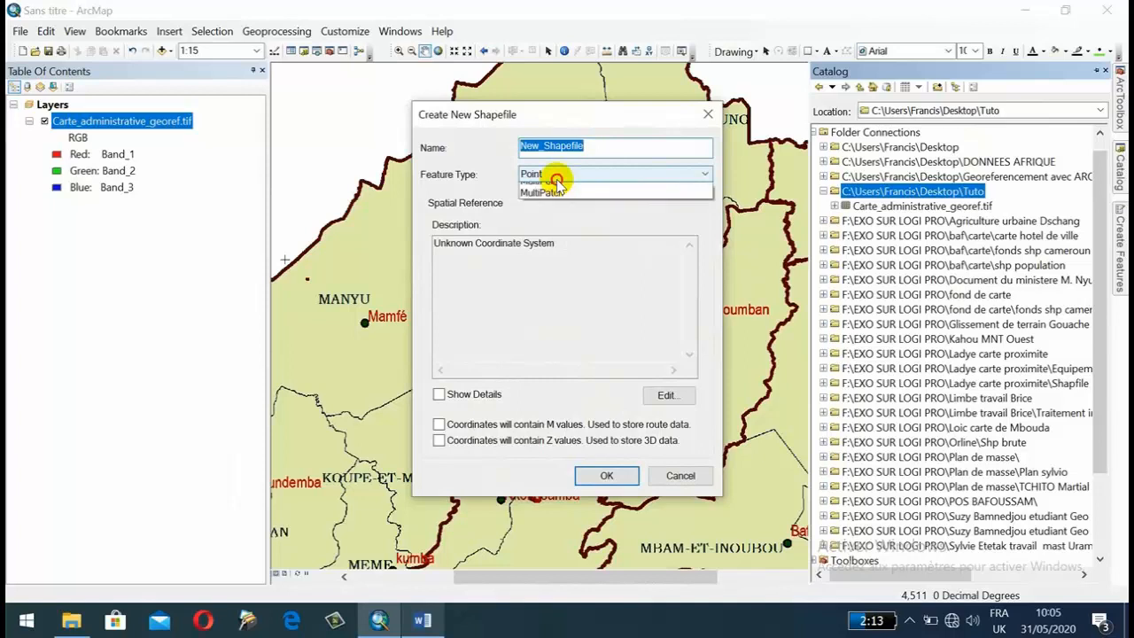
click(547, 213)
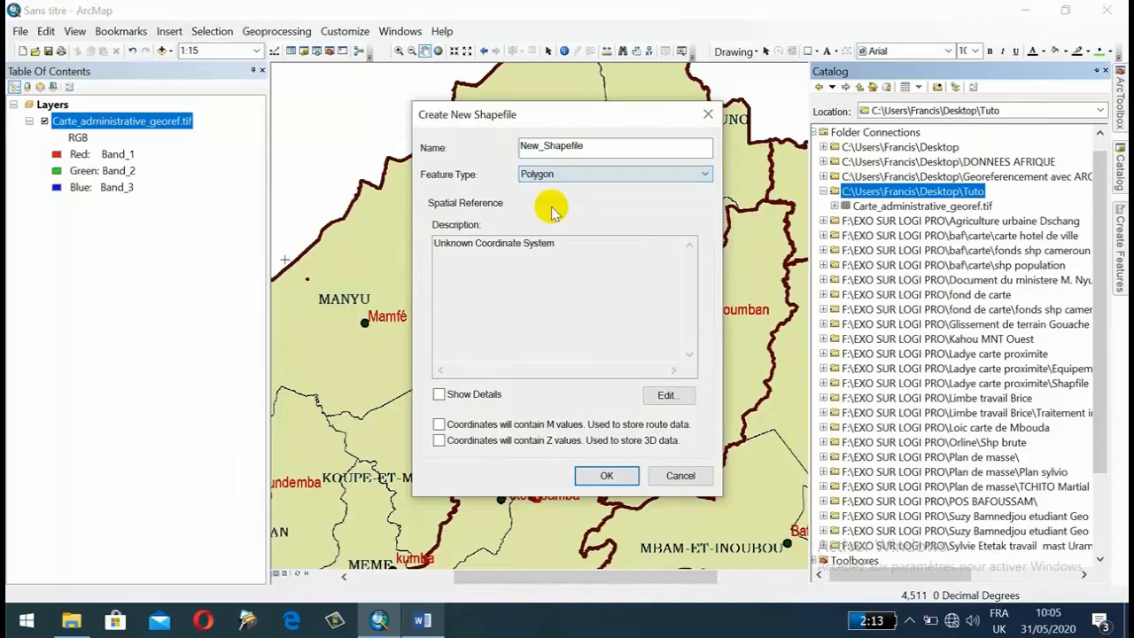
double_click(586, 145)
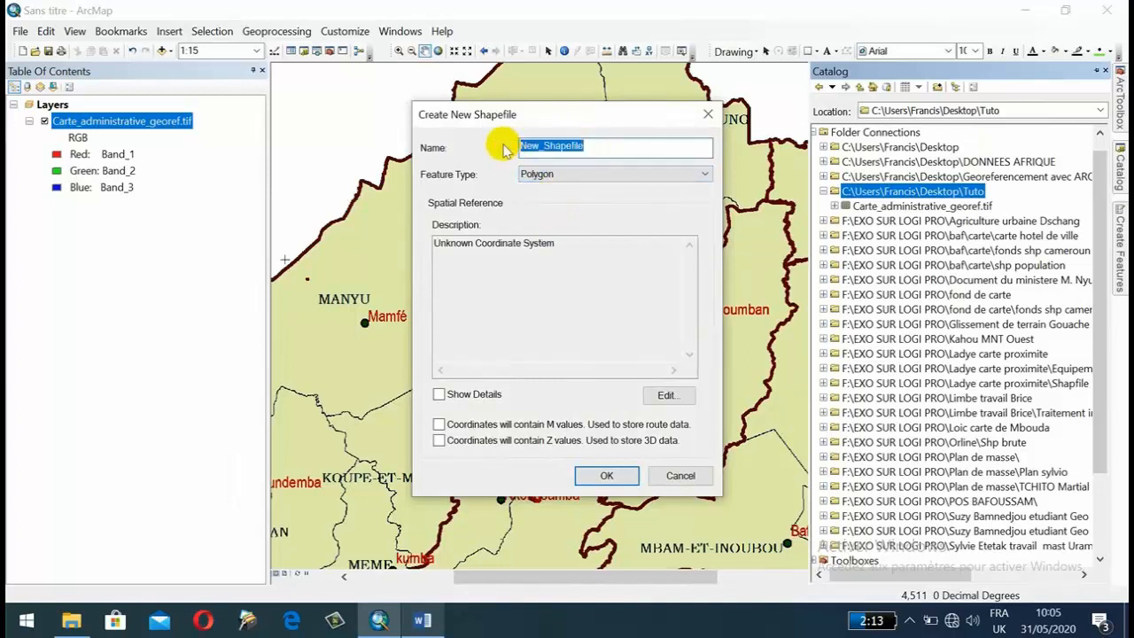
text(Limite administrative)
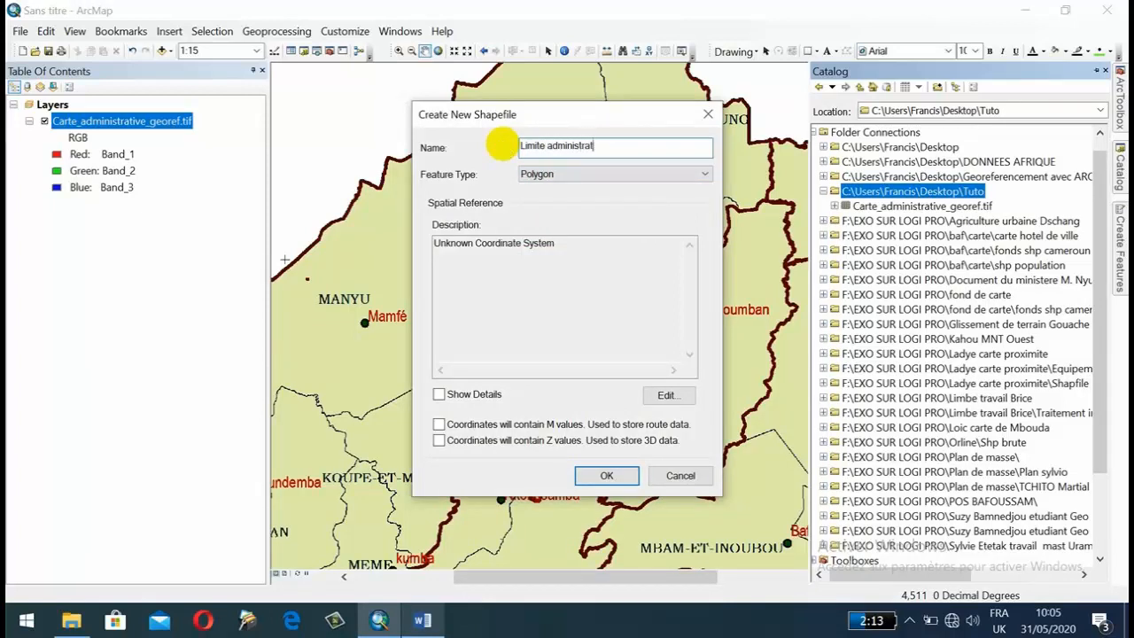
Assign the projected coordinate system WGS 1984 UTM Zone 32N to the new shapefile and create it.
click(666, 397)
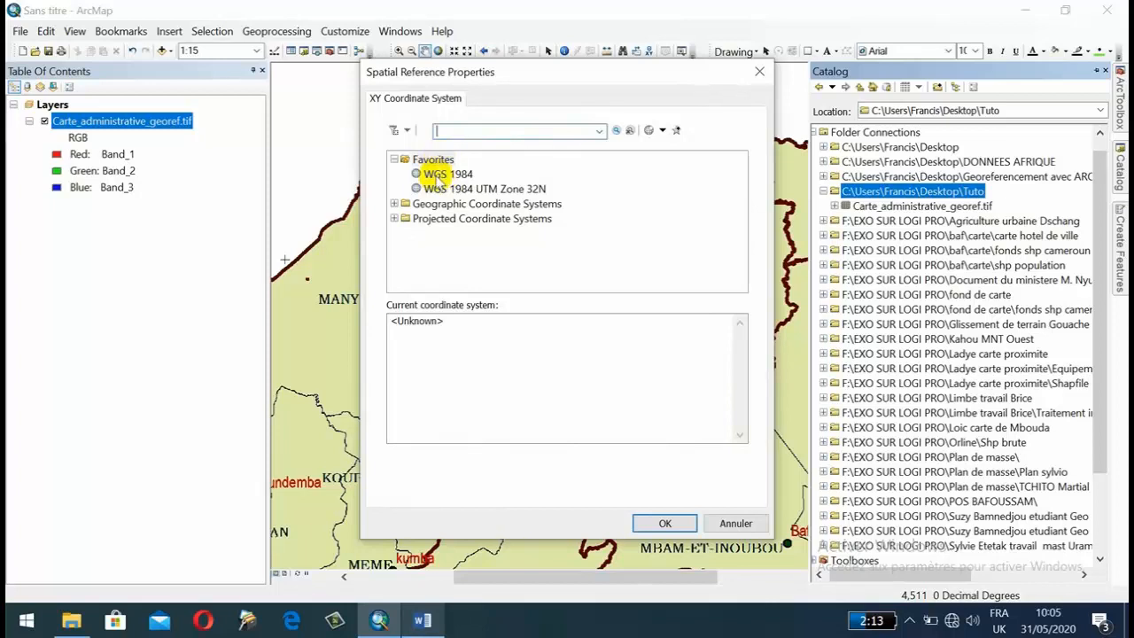
click(394, 218)
scroll(412, 222, down, 2)
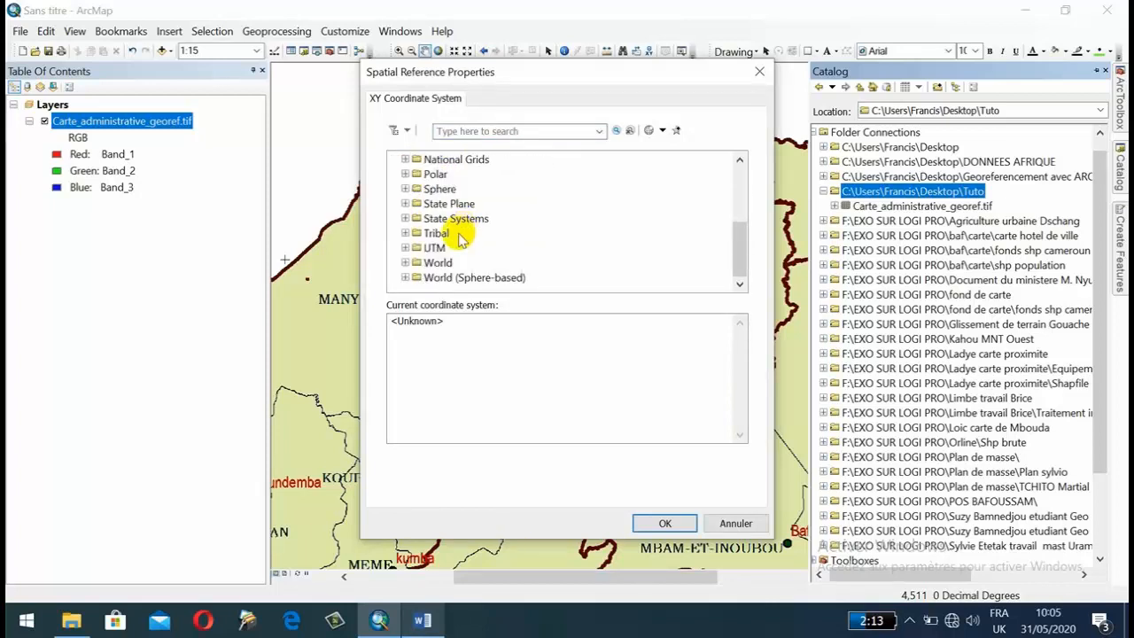
click(406, 248)
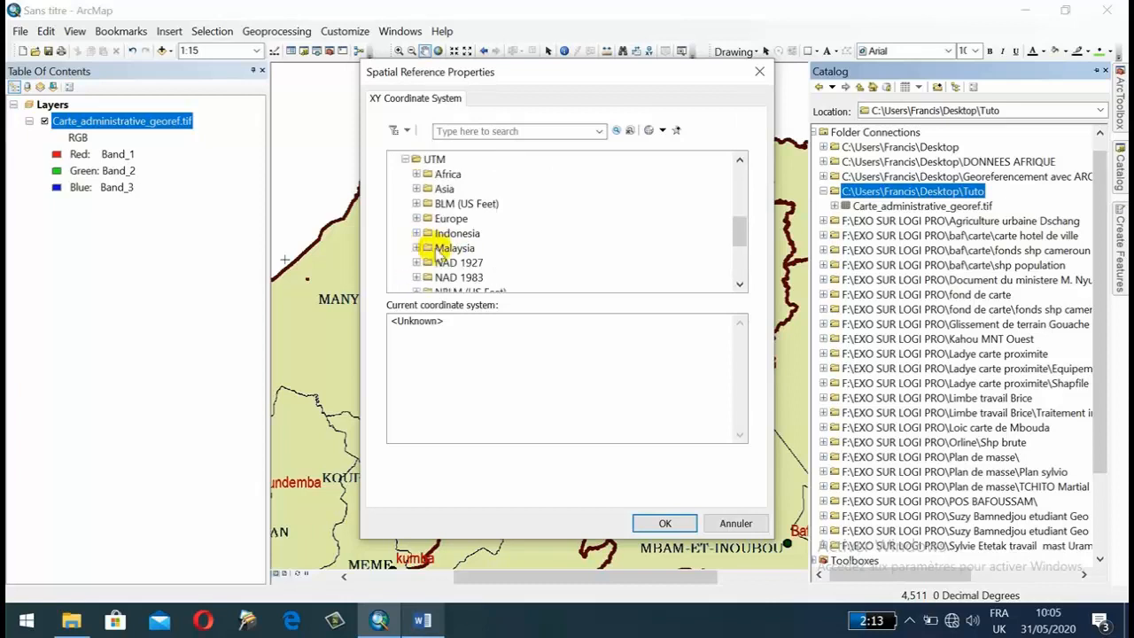
scroll(412, 251, down, 3)
click(416, 249)
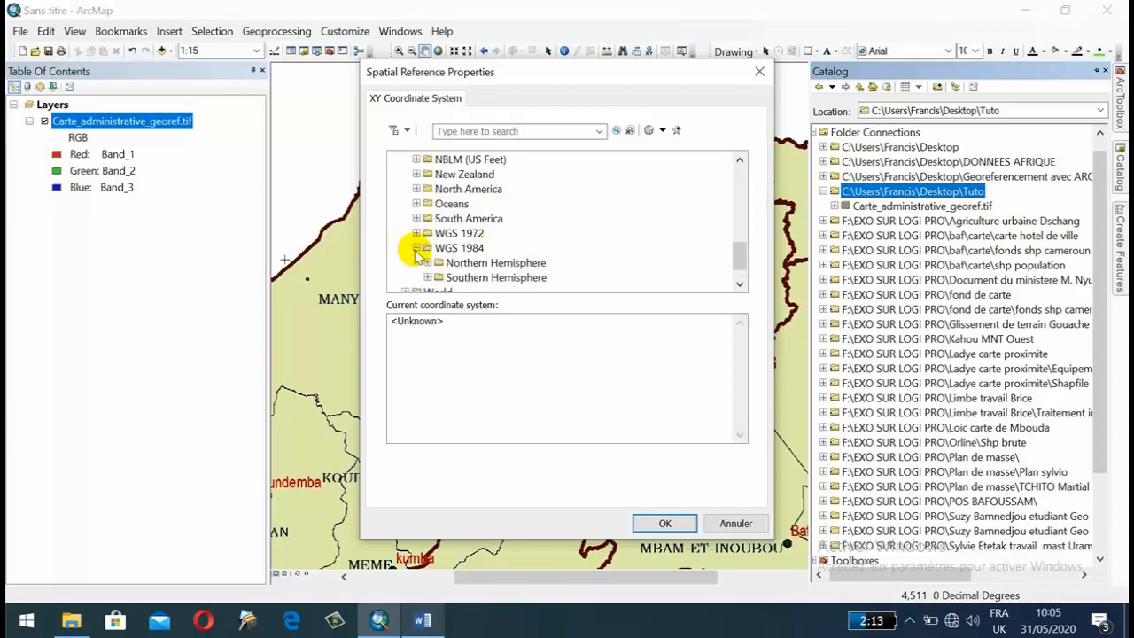
click(428, 263)
scroll(514, 225, down, 18)
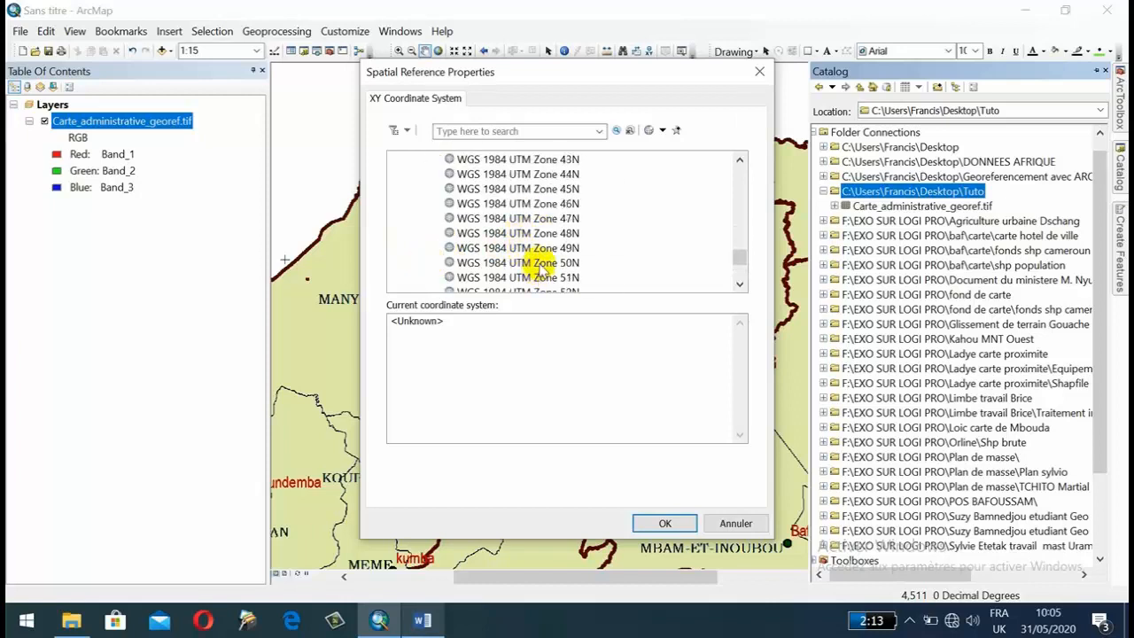
scroll(545, 226, up, 6)
scroll(557, 206, up, 4)
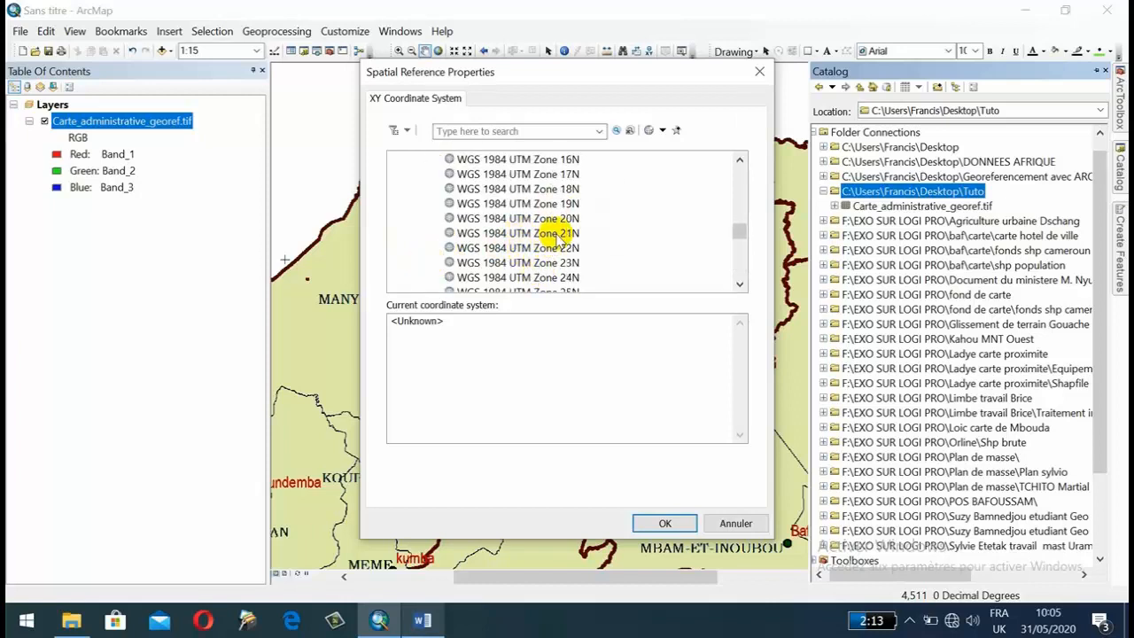
scroll(551, 239, up, 1)
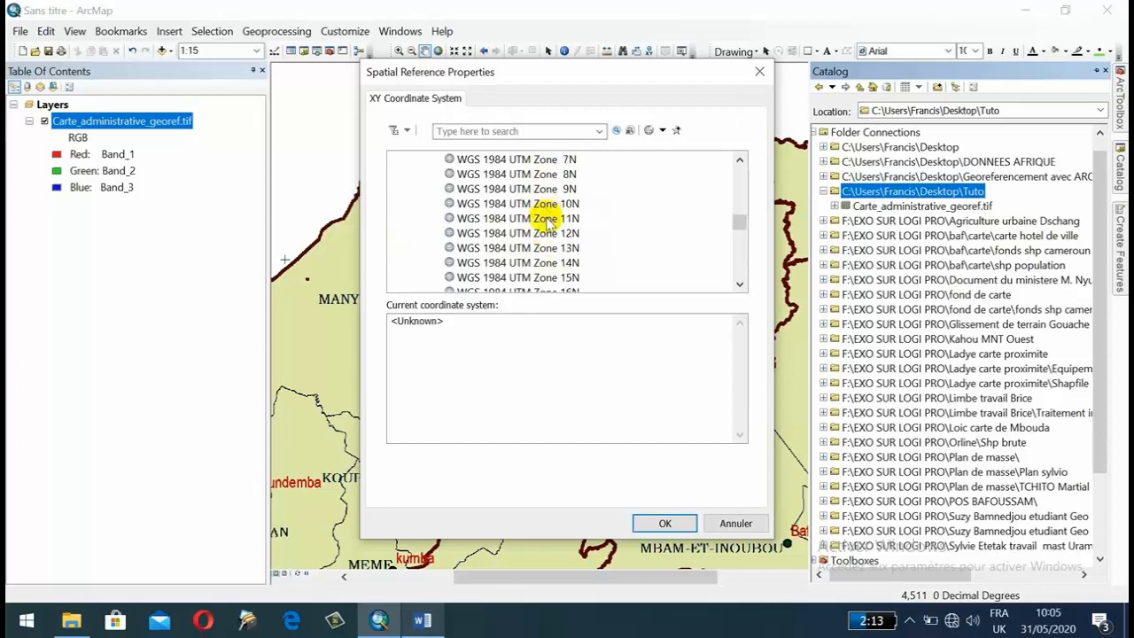
scroll(549, 217, down, 16)
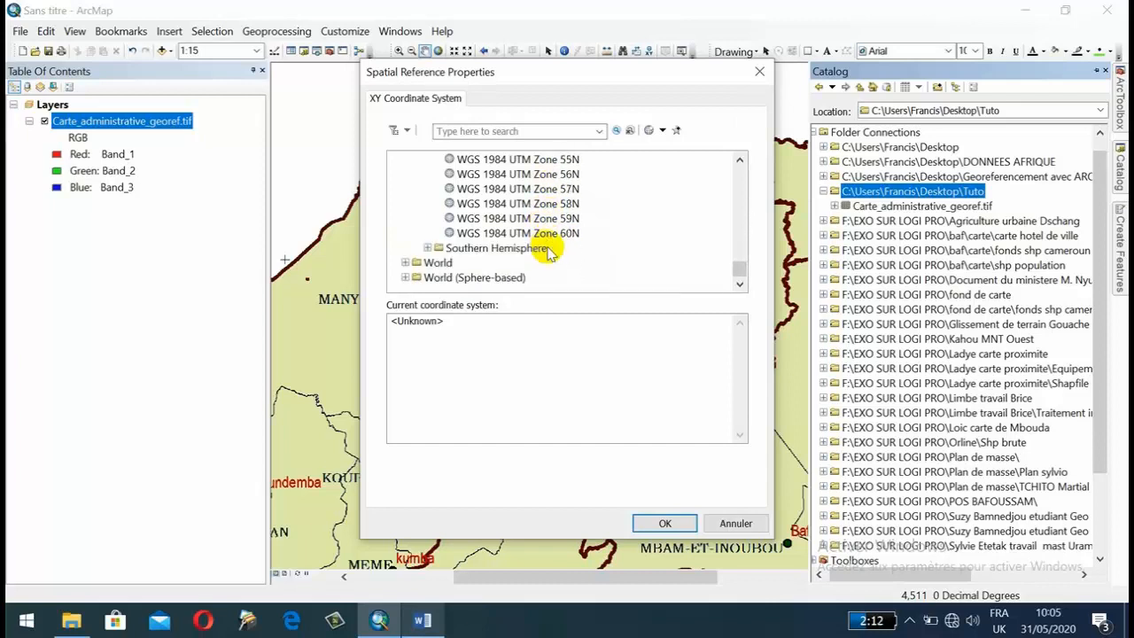
scroll(537, 232, up, 9)
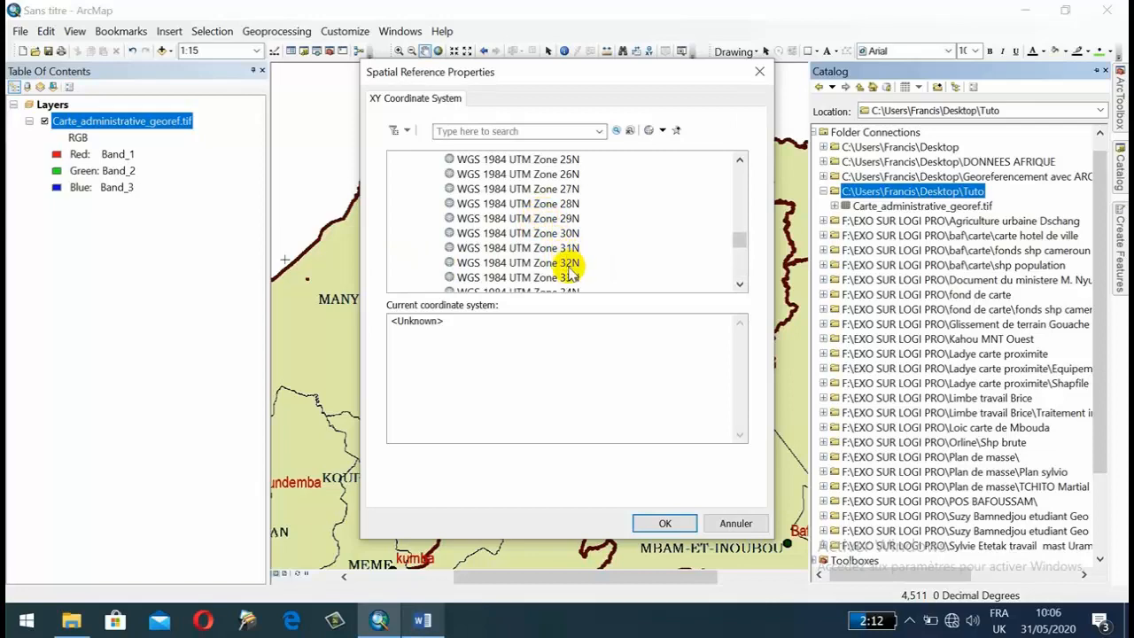
click(565, 262)
click(662, 520)
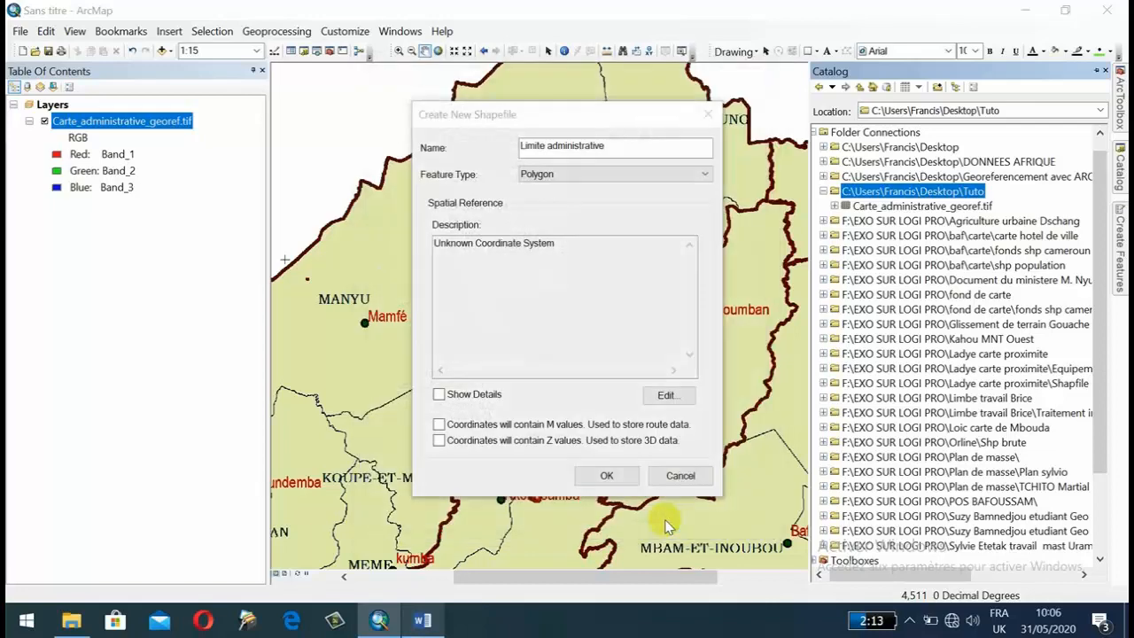
click(604, 474)
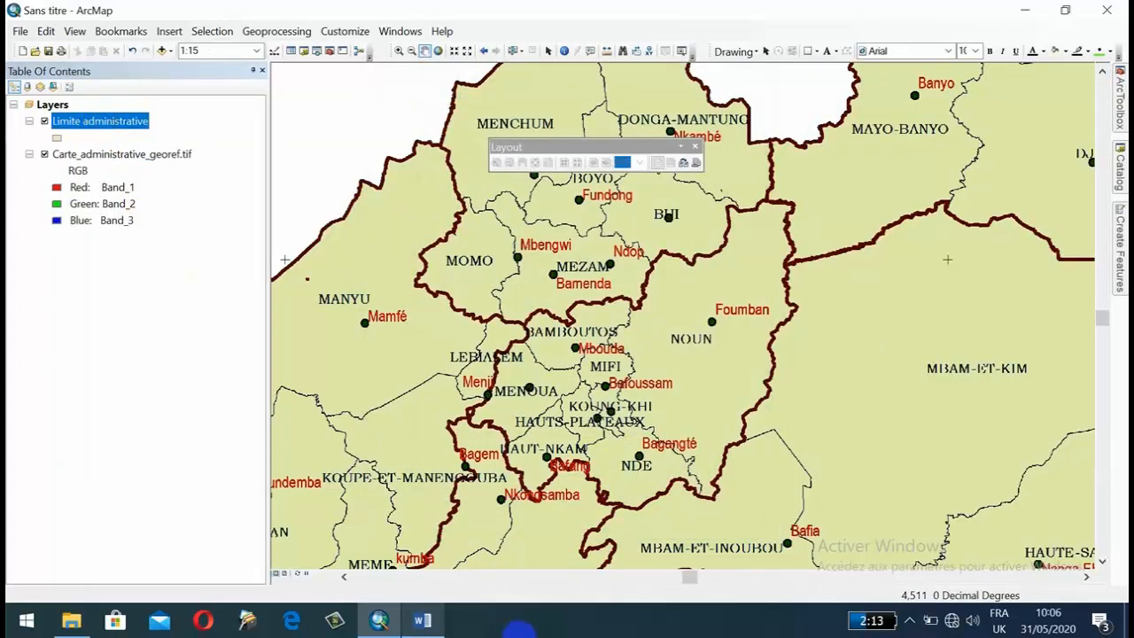
Consult the tutorial outline in Word for the stage after shapefile creation and return to ArcMap.
click(423, 620)
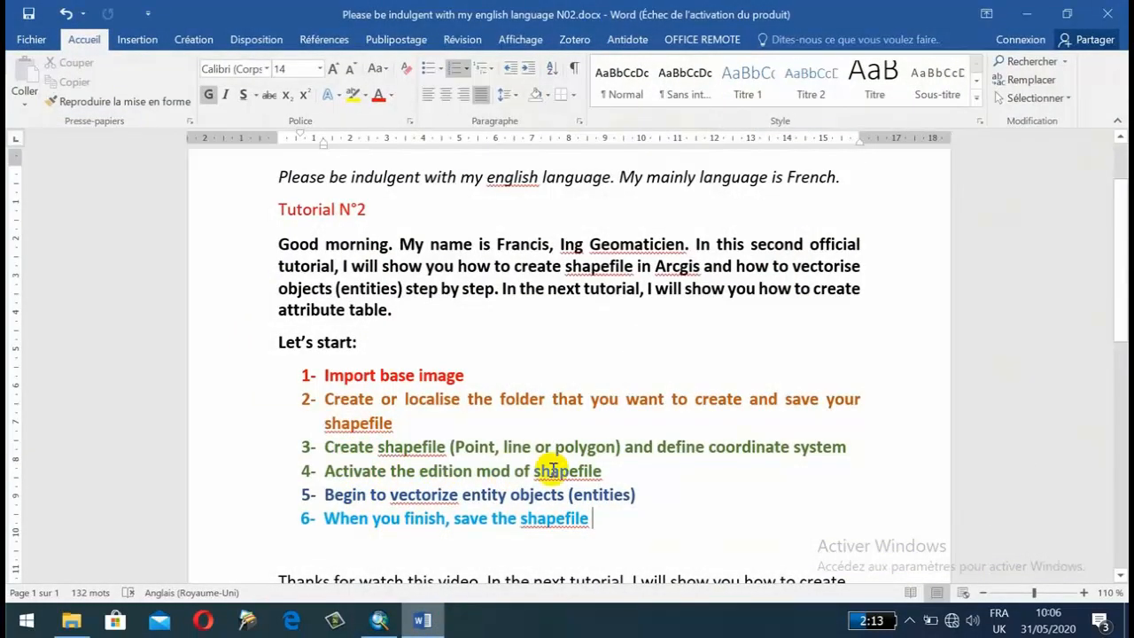
click(379, 620)
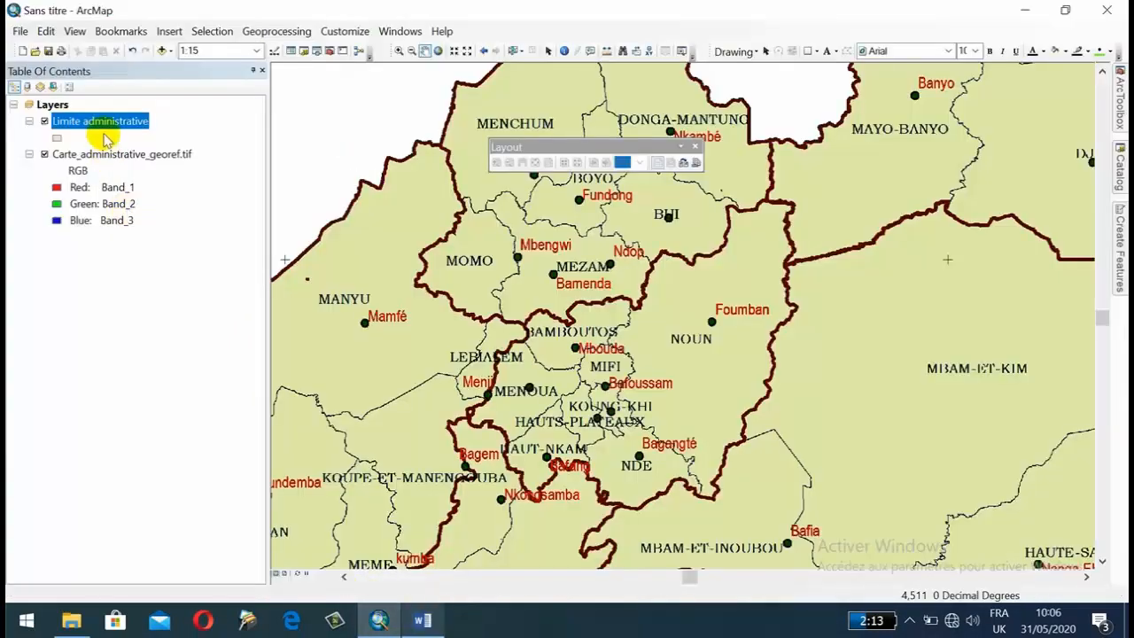
Start an editing session on the Limite administrative layer.
right_click(121, 117)
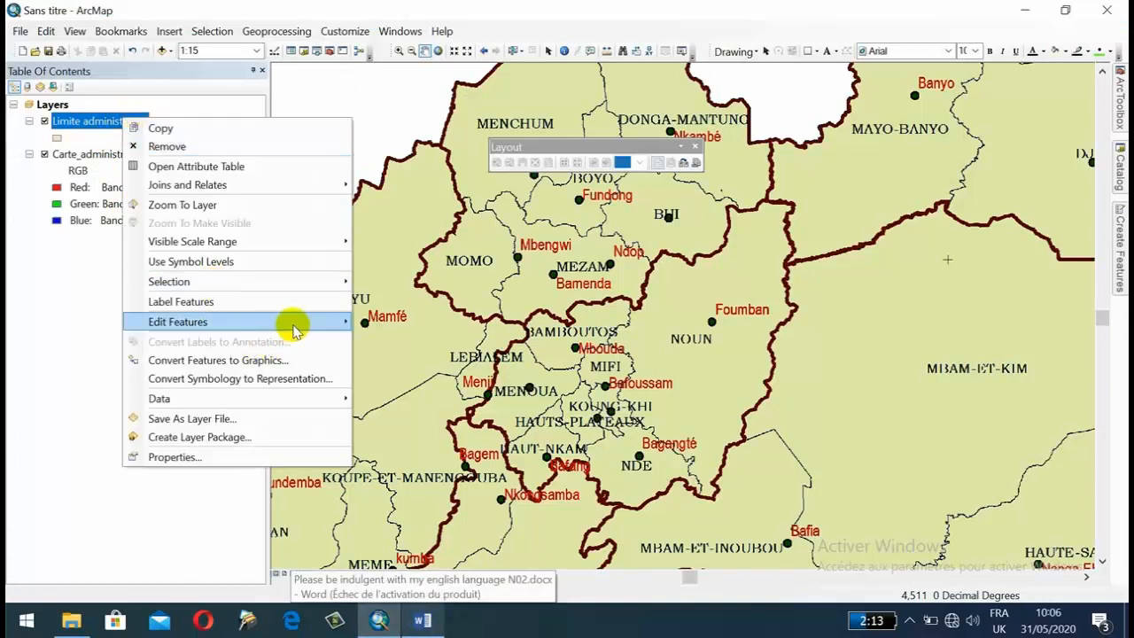
mouse_move(291, 321)
click(393, 319)
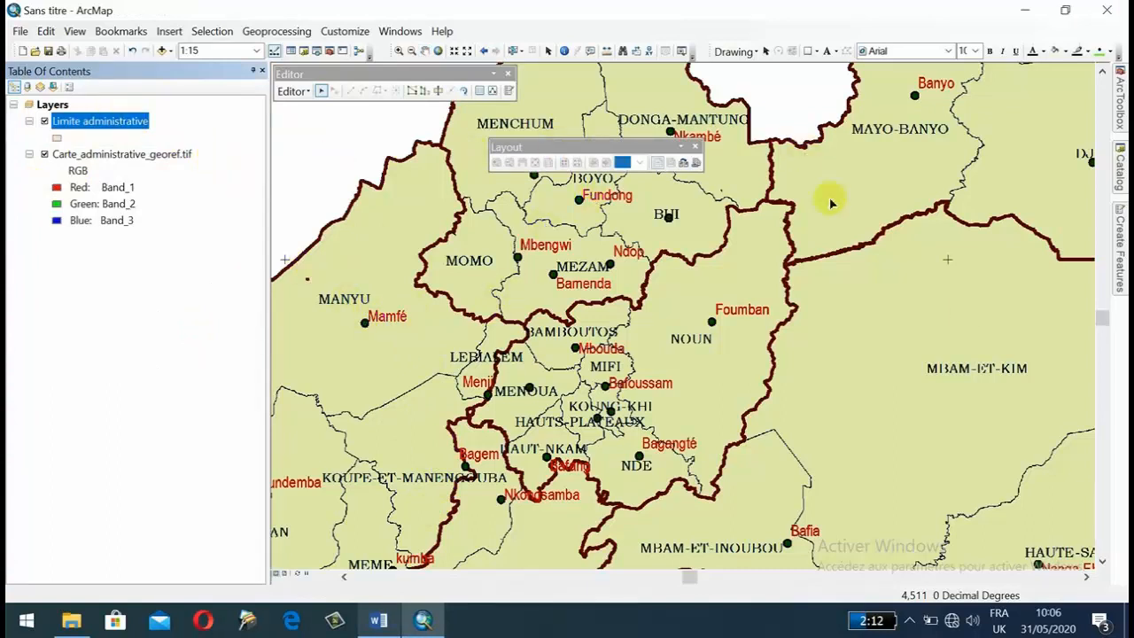
Choose the Limite administrative feature template with the Polygon construction tool, after reviewing the other available construction tools.
click(1120, 250)
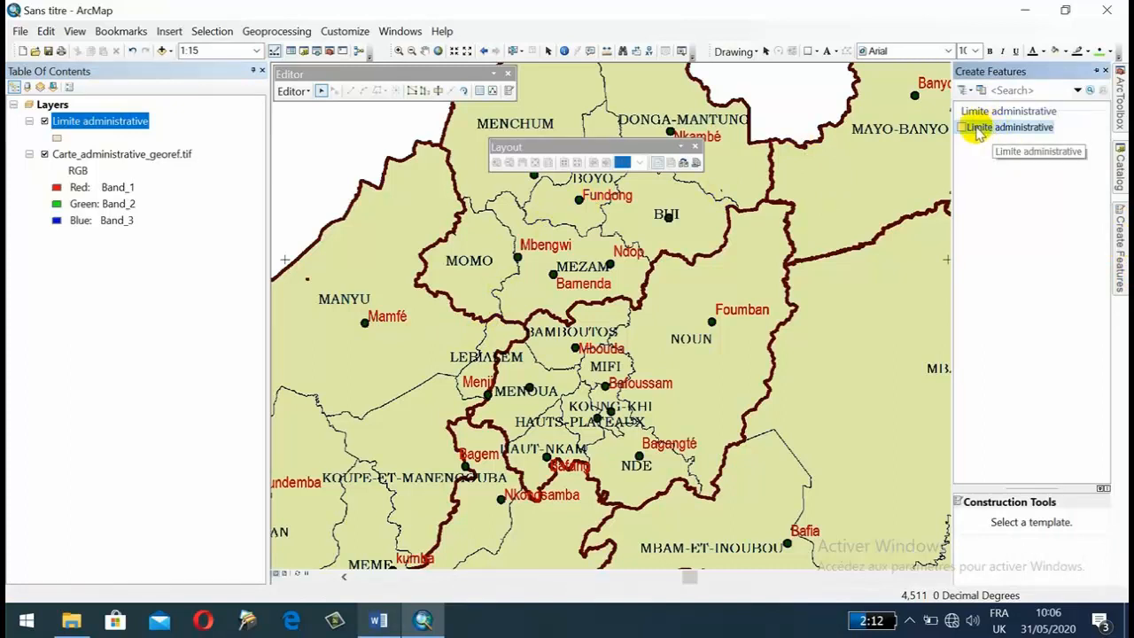
click(978, 131)
scroll(1013, 544, down, 1)
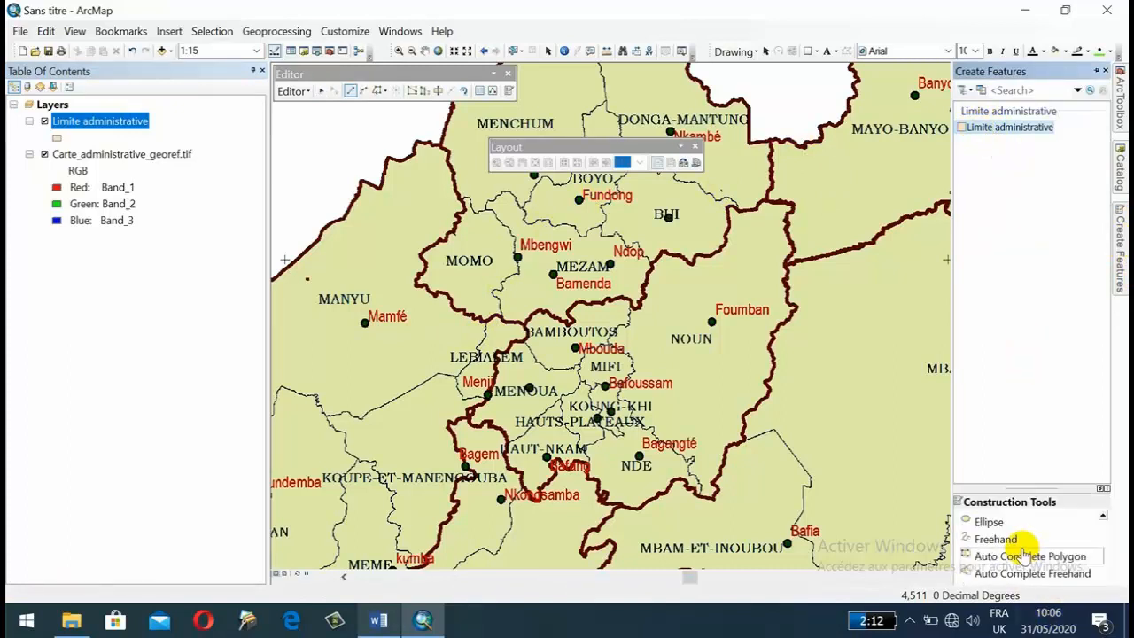
scroll(1019, 556, up, 1)
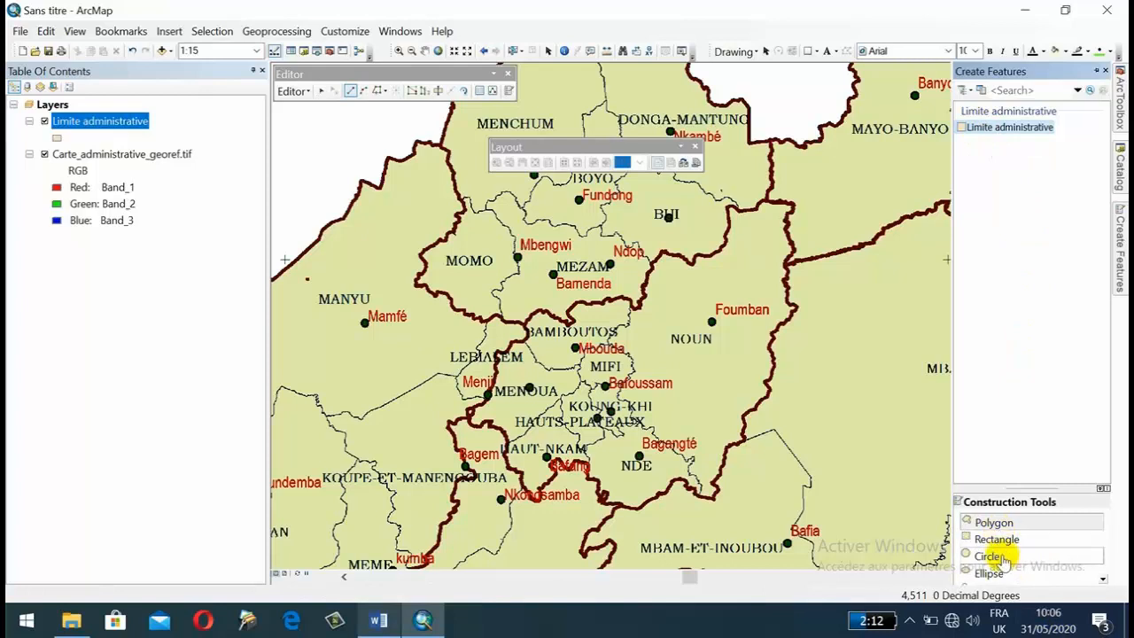
click(992, 523)
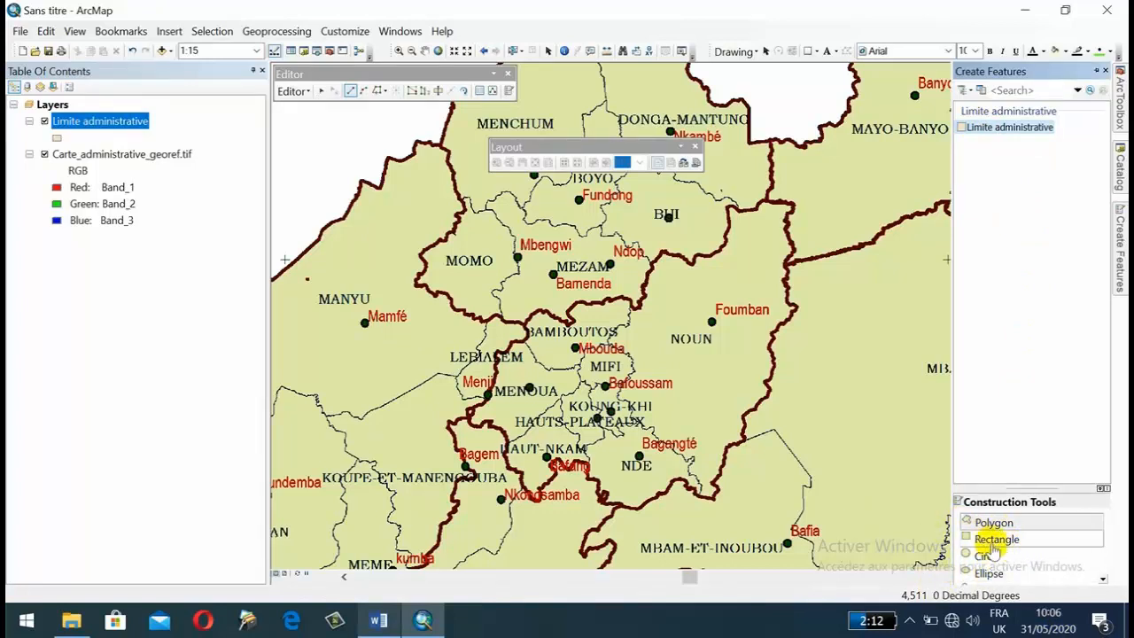
scroll(1008, 580, down, 1)
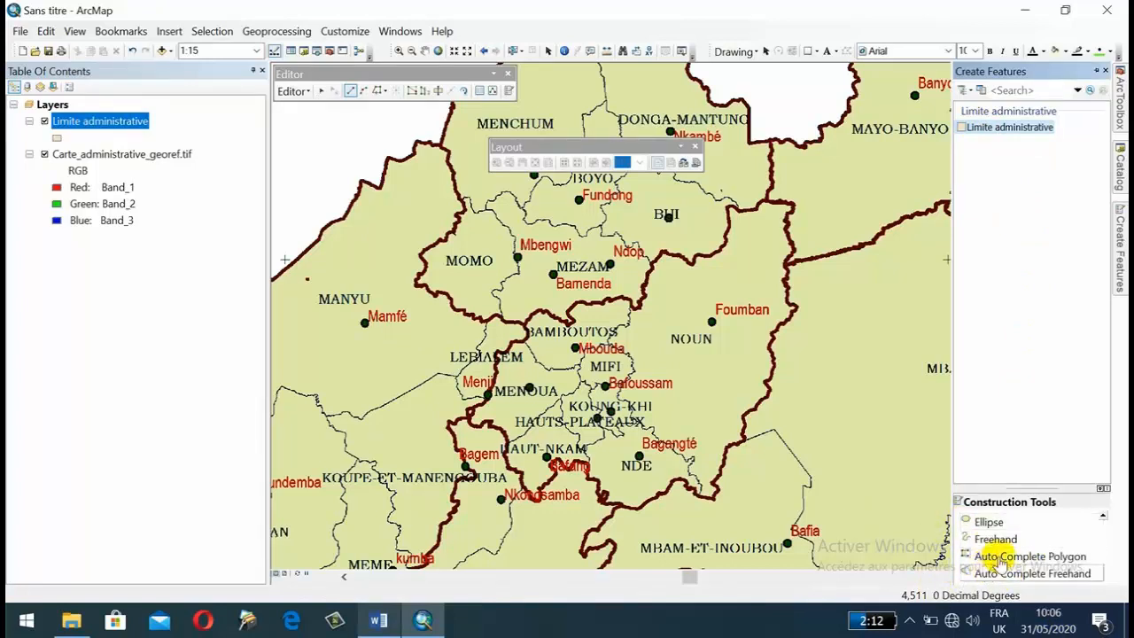
scroll(1001, 558, up, 1)
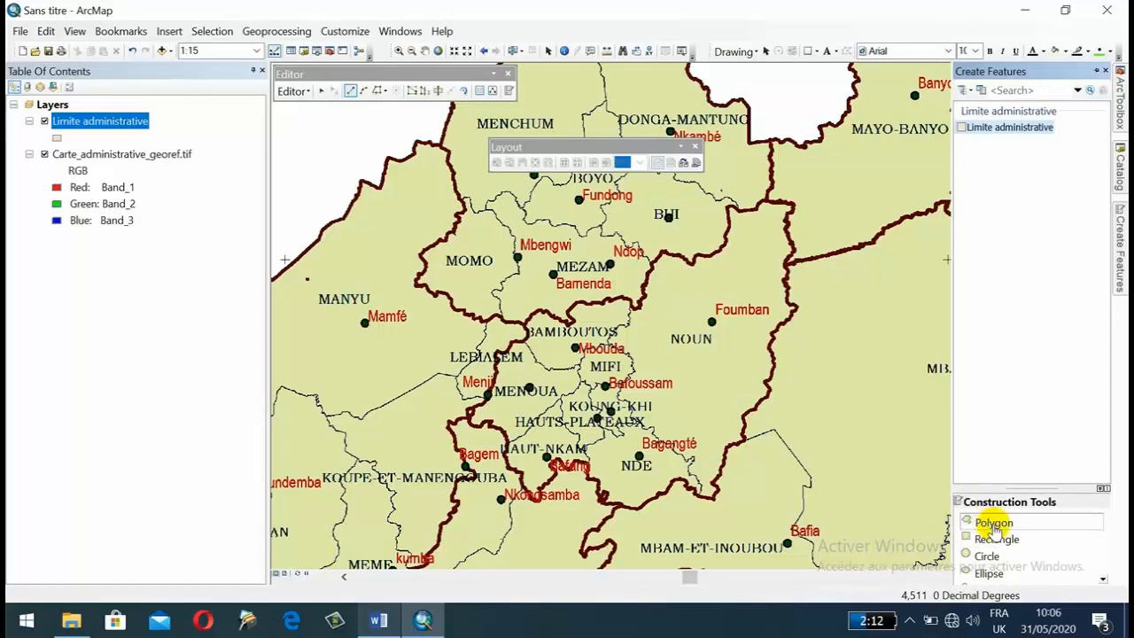
click(992, 524)
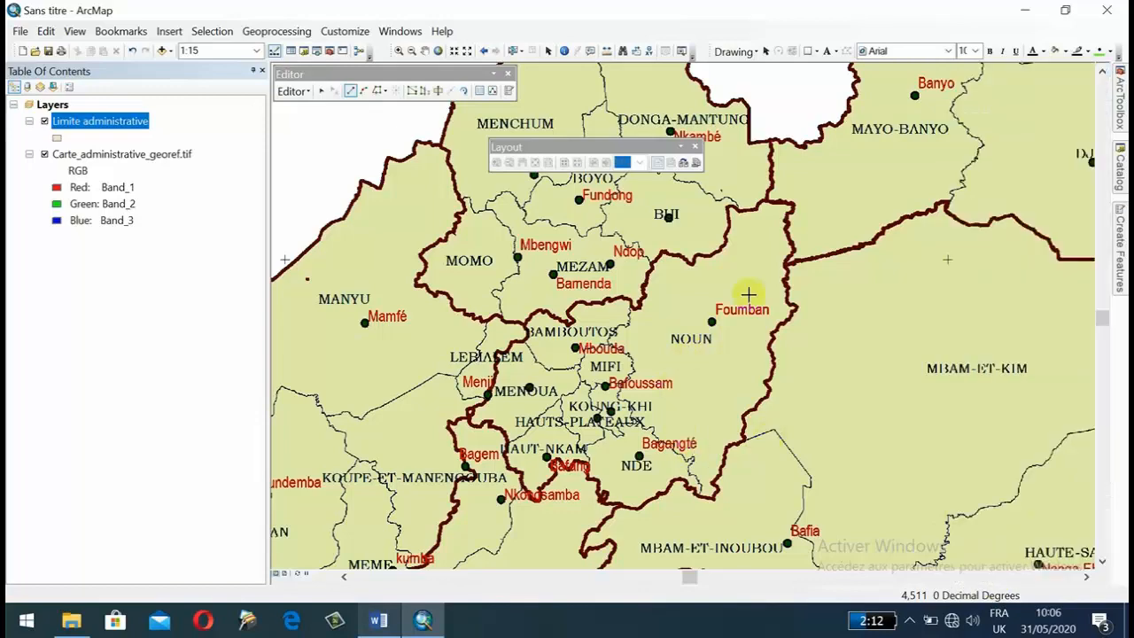
Begin a polygon on the thick brown boundary north of NOUN, placing its first vertices eastward from beside the small dip.
scroll(694, 235, down, 1)
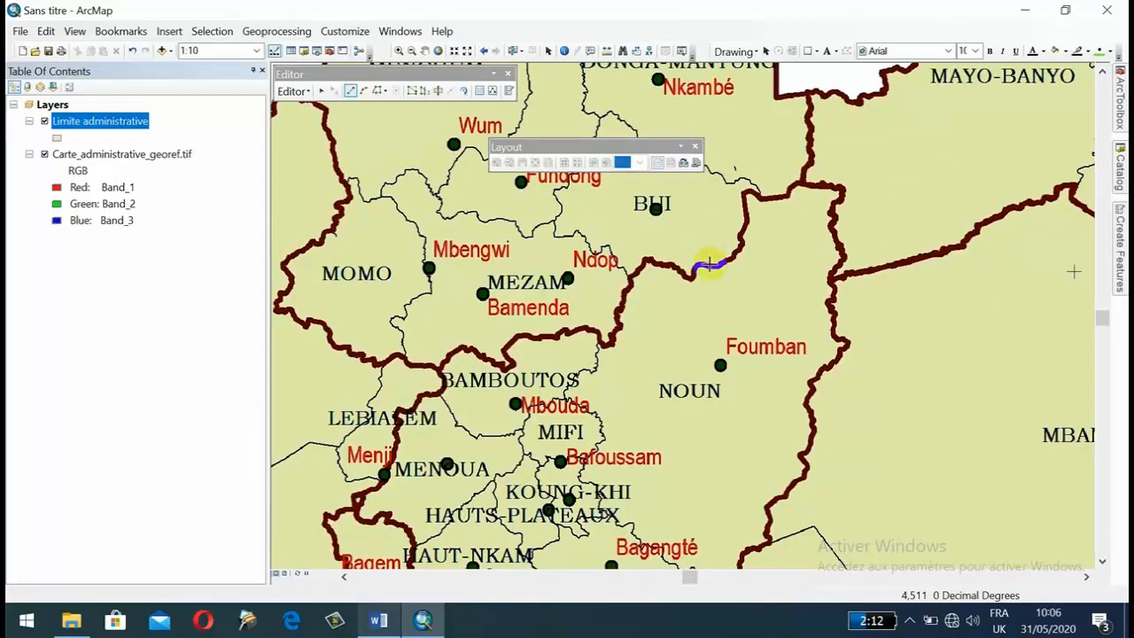
scroll(710, 256, down, 1)
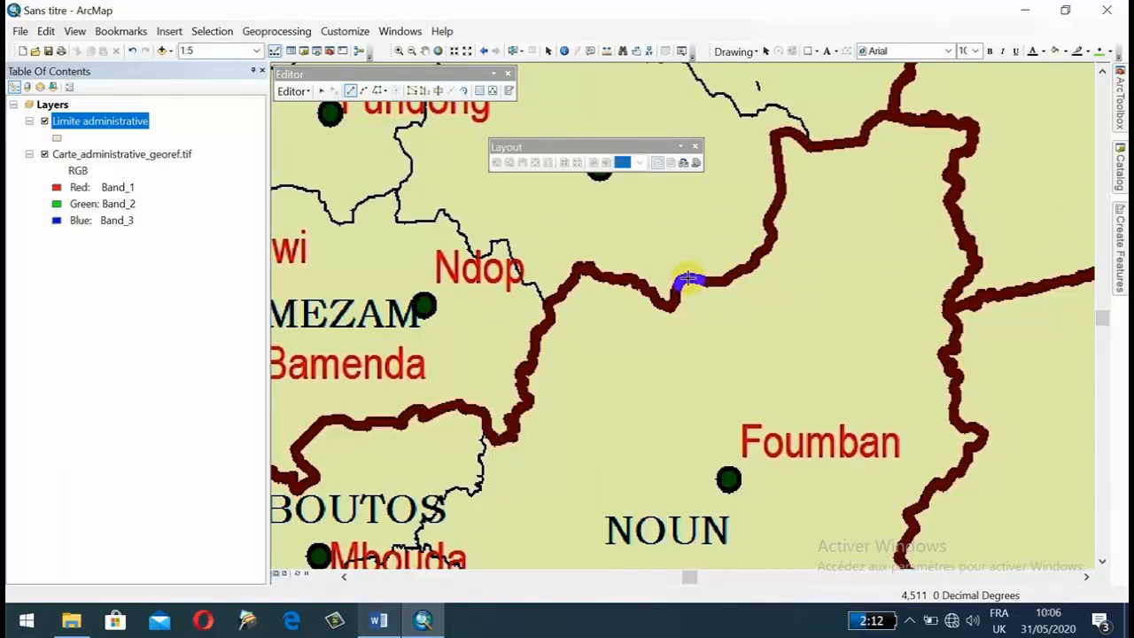
click(688, 279)
click(708, 282)
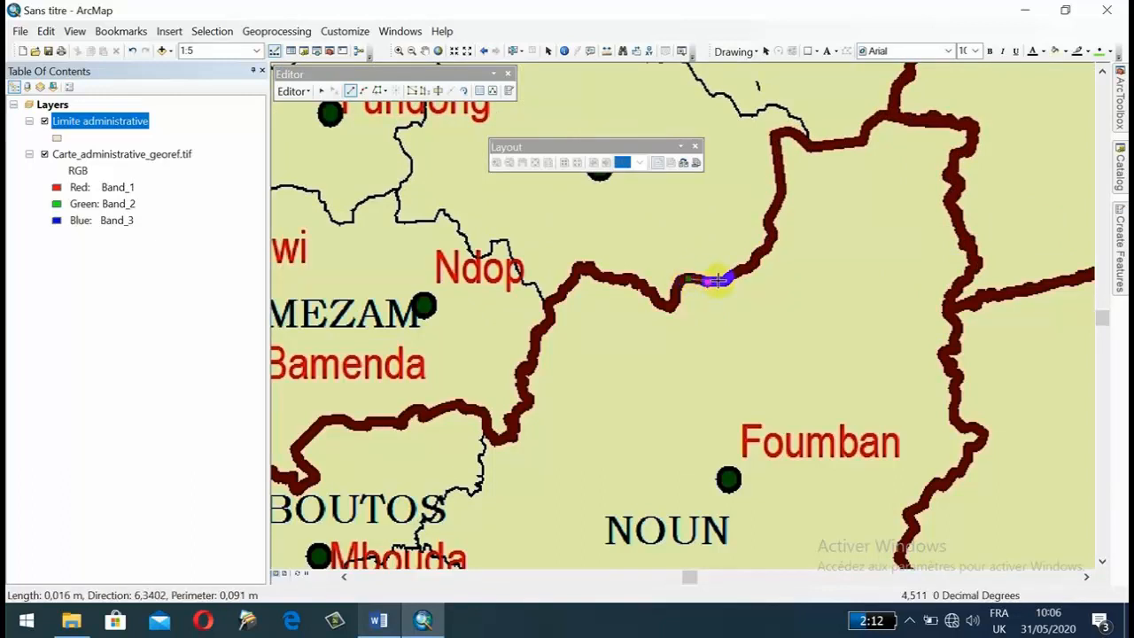
click(721, 280)
scroll(739, 266, up, 1)
scroll(739, 266, down, 2)
scroll(735, 268, down, 2)
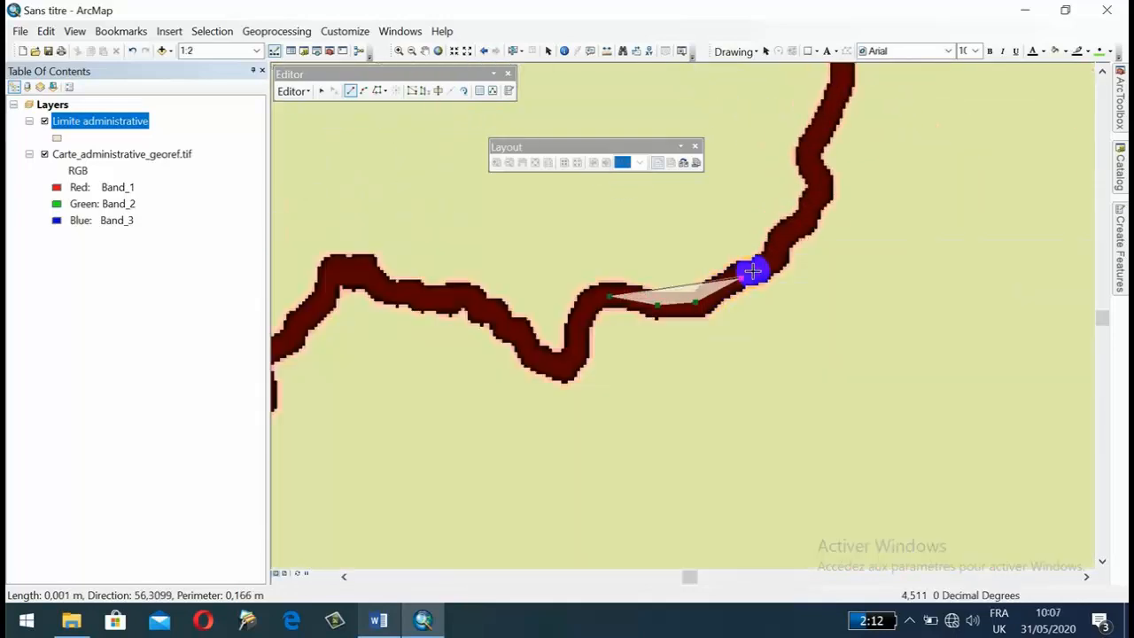
Trace the brown boundary northeast and then north up to the sharp corner at NOUN's northern edge.
click(760, 269)
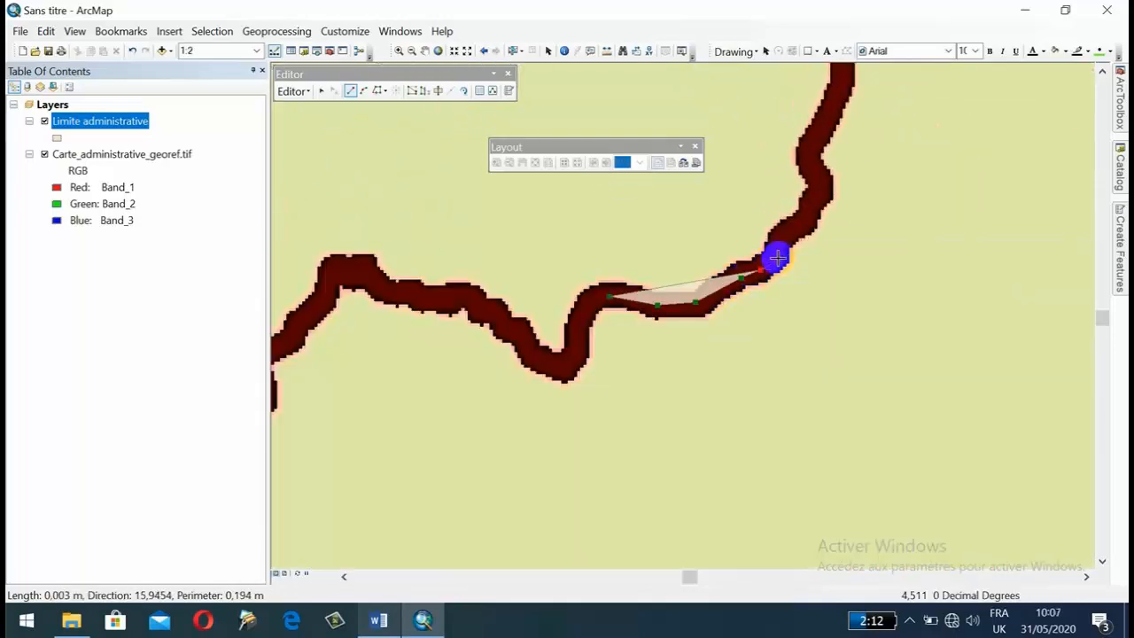
click(781, 256)
click(783, 238)
click(802, 226)
click(815, 207)
click(816, 190)
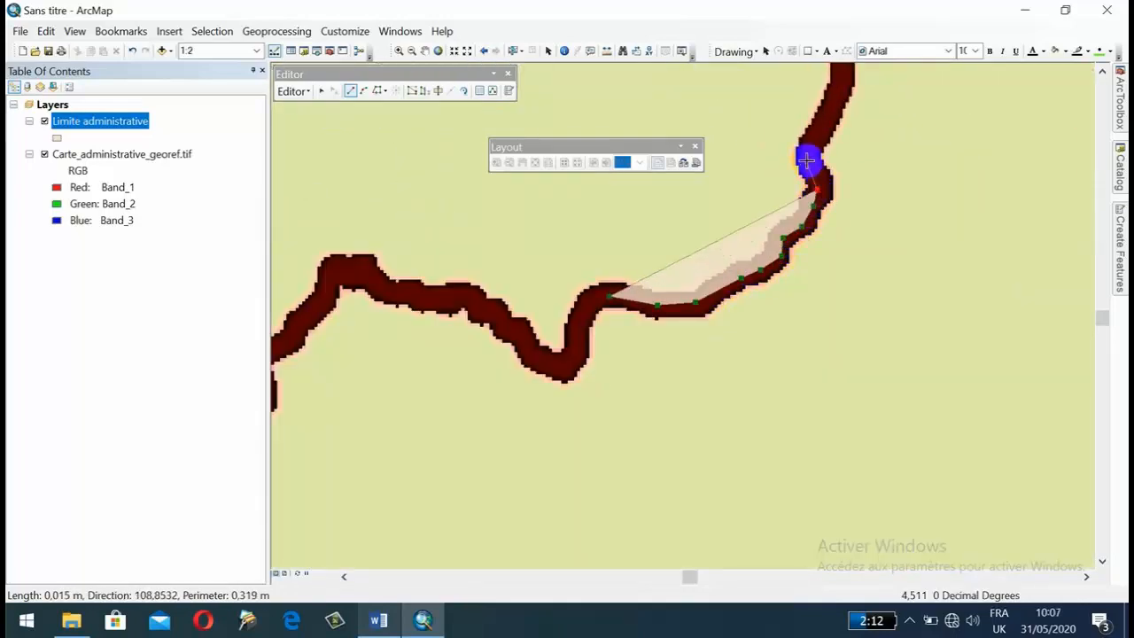
drag(807, 161, 561, 372)
click(565, 370)
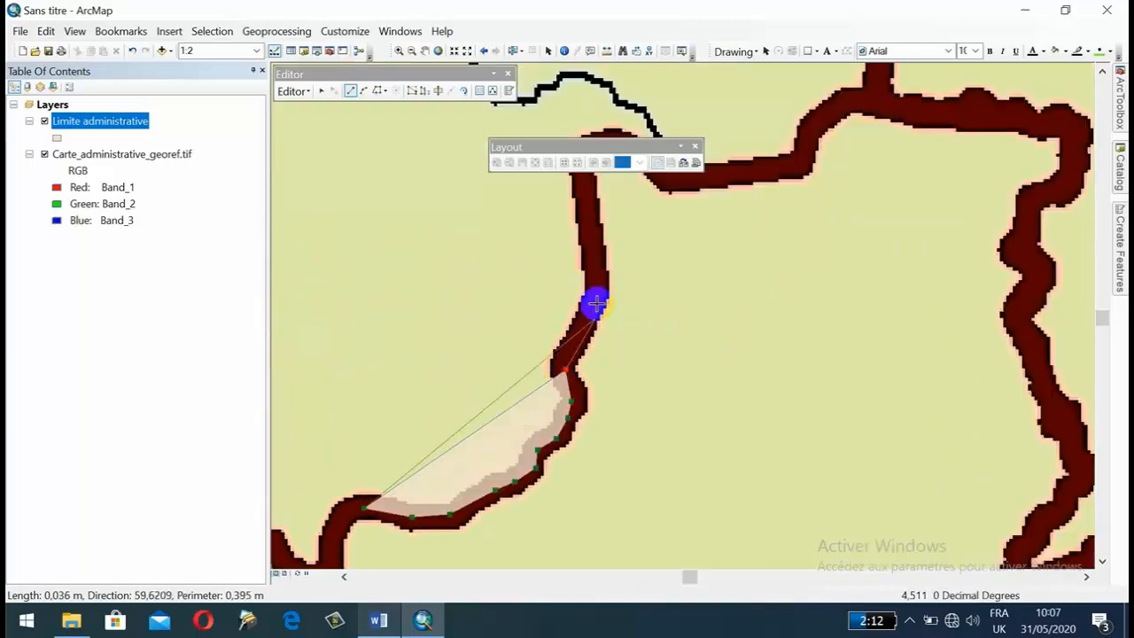
click(597, 294)
drag(567, 331, 505, 481)
click(519, 304)
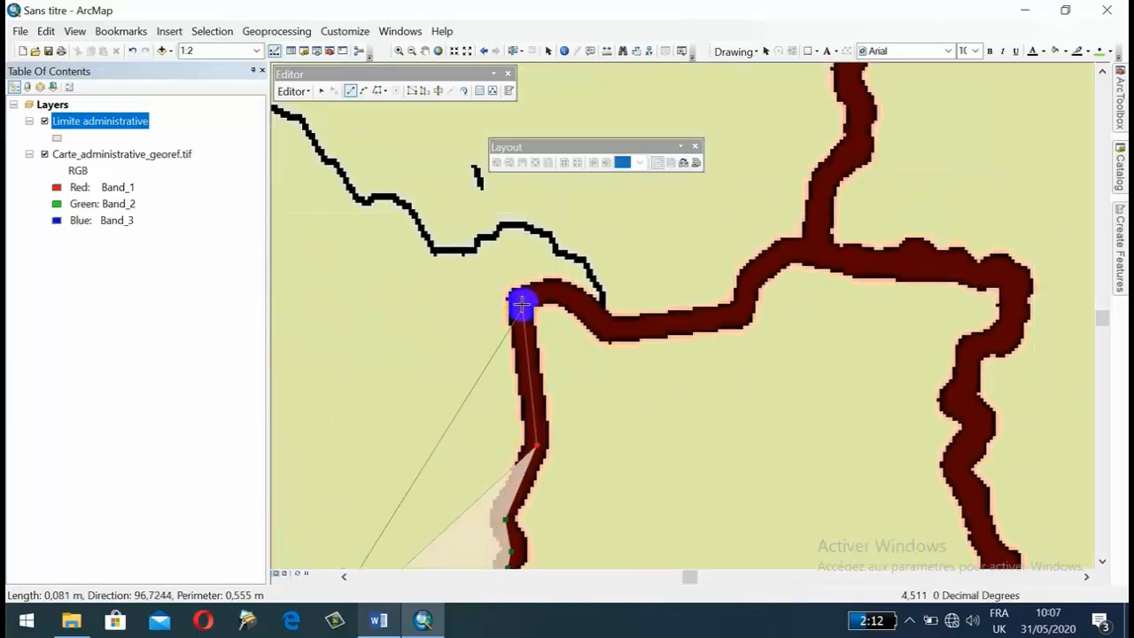
Trace NOUN's northern boundary eastward from the corner to just past the junction with the boundary coming from the north.
click(553, 291)
click(590, 315)
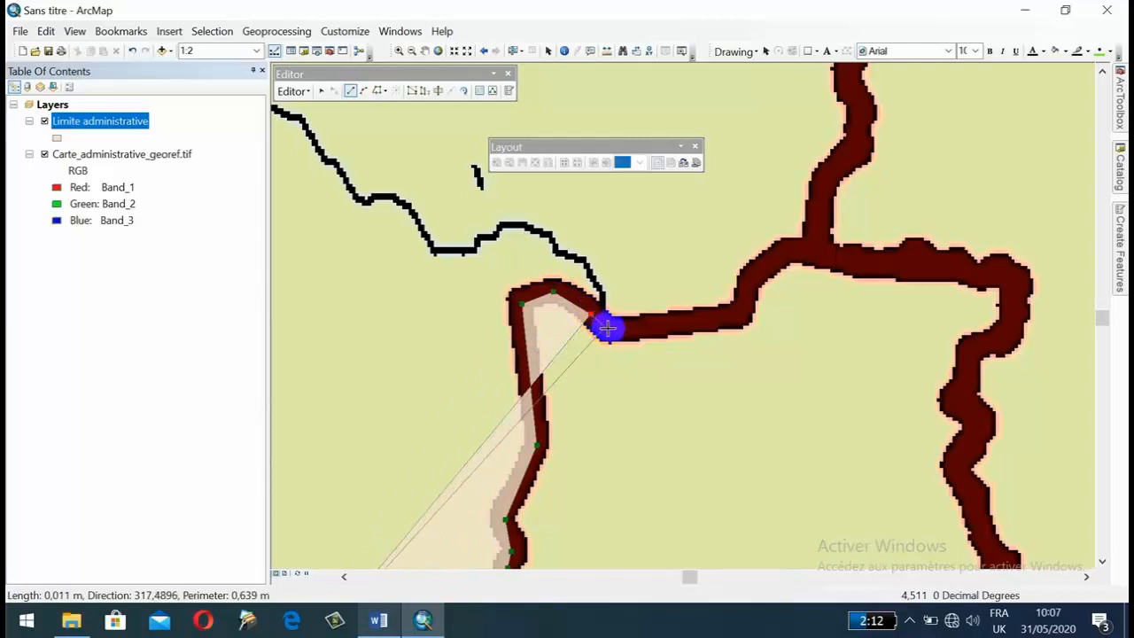
click(609, 327)
click(744, 312)
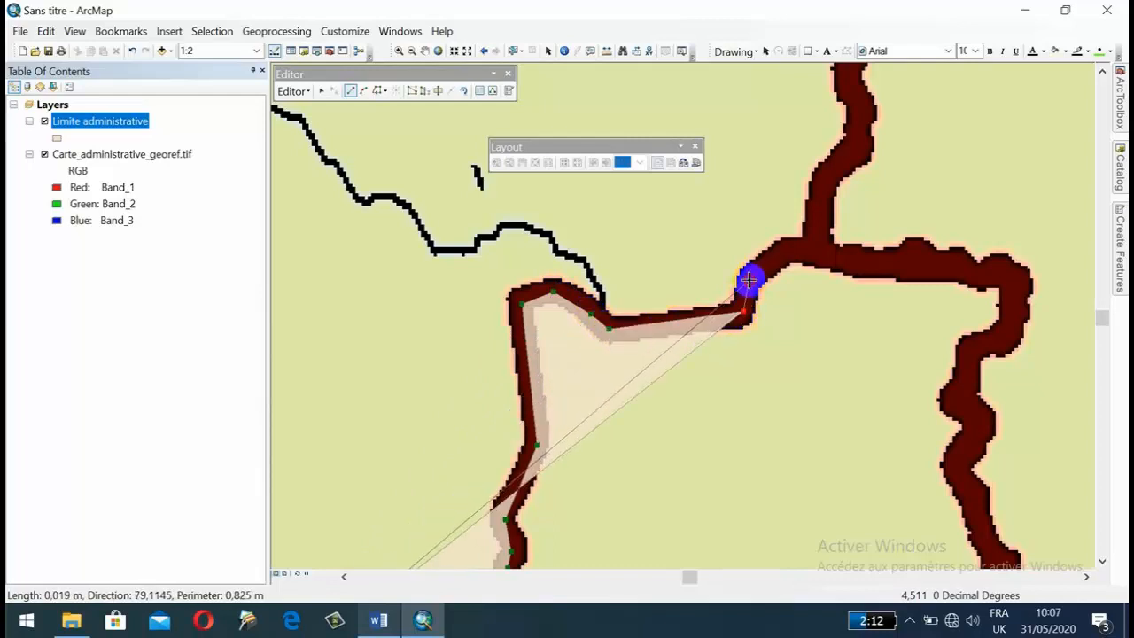
click(749, 280)
click(790, 246)
click(860, 261)
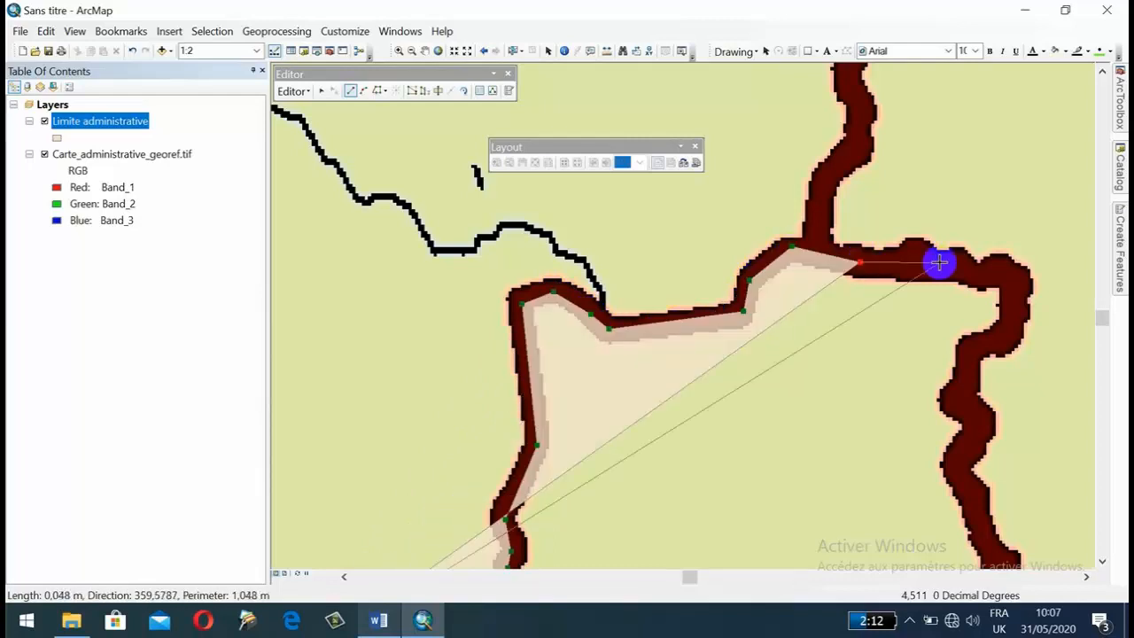
Trace the boundary around NOUN's northeast corner and down to the first bends of its eastern side.
drag(939, 260, 602, 295)
click(576, 300)
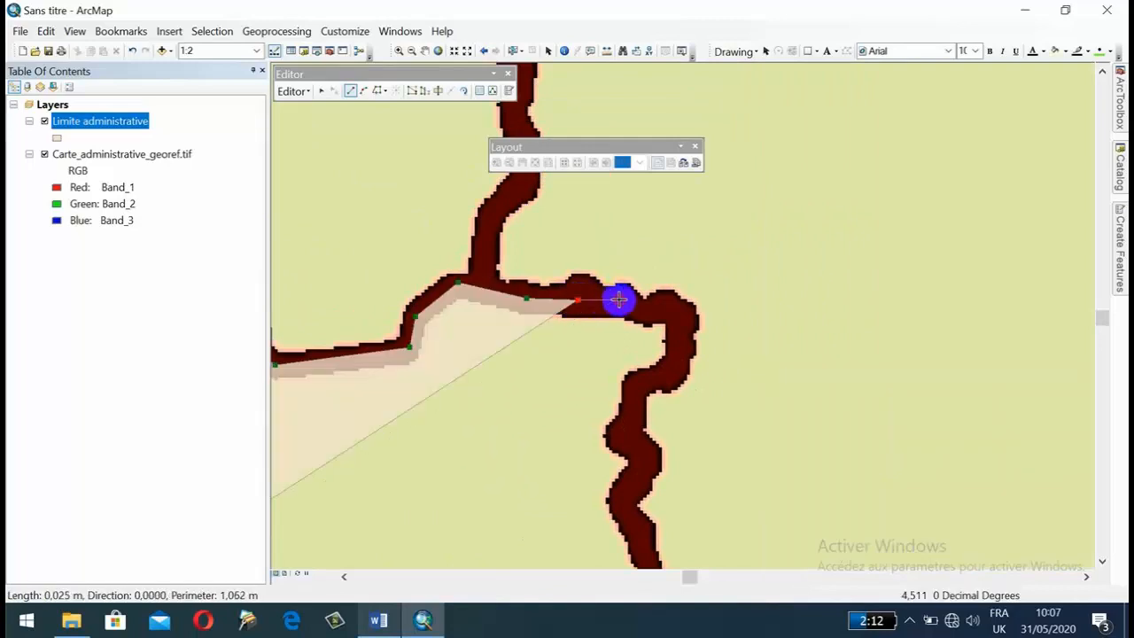
click(618, 300)
click(648, 310)
click(669, 306)
click(679, 325)
click(679, 359)
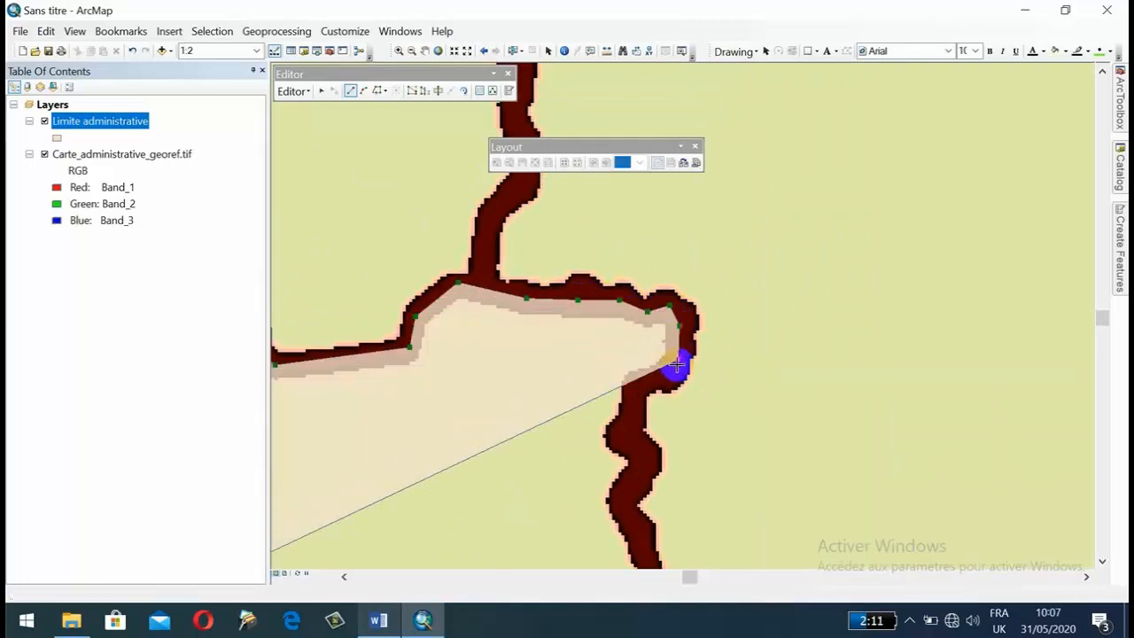
click(663, 373)
click(638, 384)
click(628, 422)
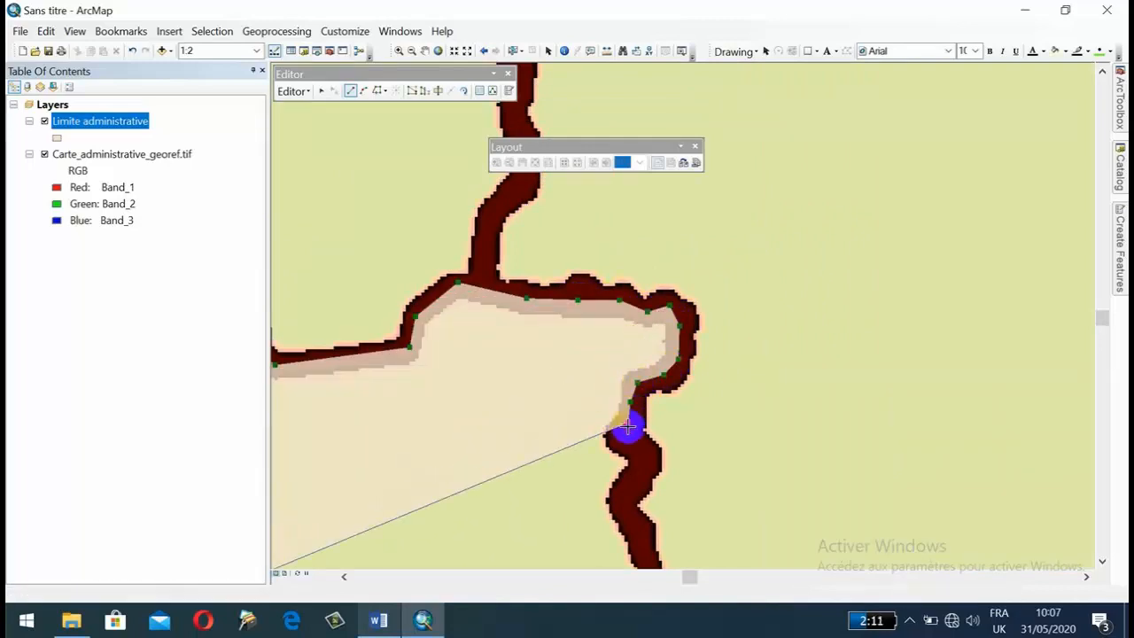
click(631, 434)
Trace NOUN's eastern boundary southward to the junction with the boundary branching east between MAYO-BANYO and MBAM-ET-KIM.
drag(640, 462, 727, 287)
click(732, 287)
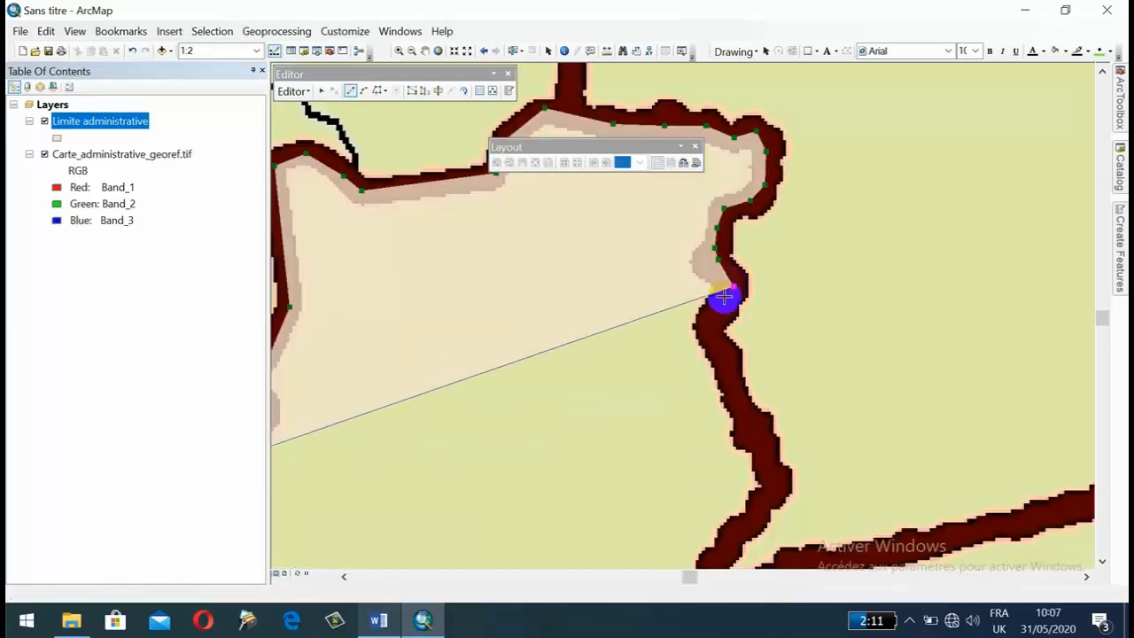
click(713, 322)
click(718, 347)
click(728, 372)
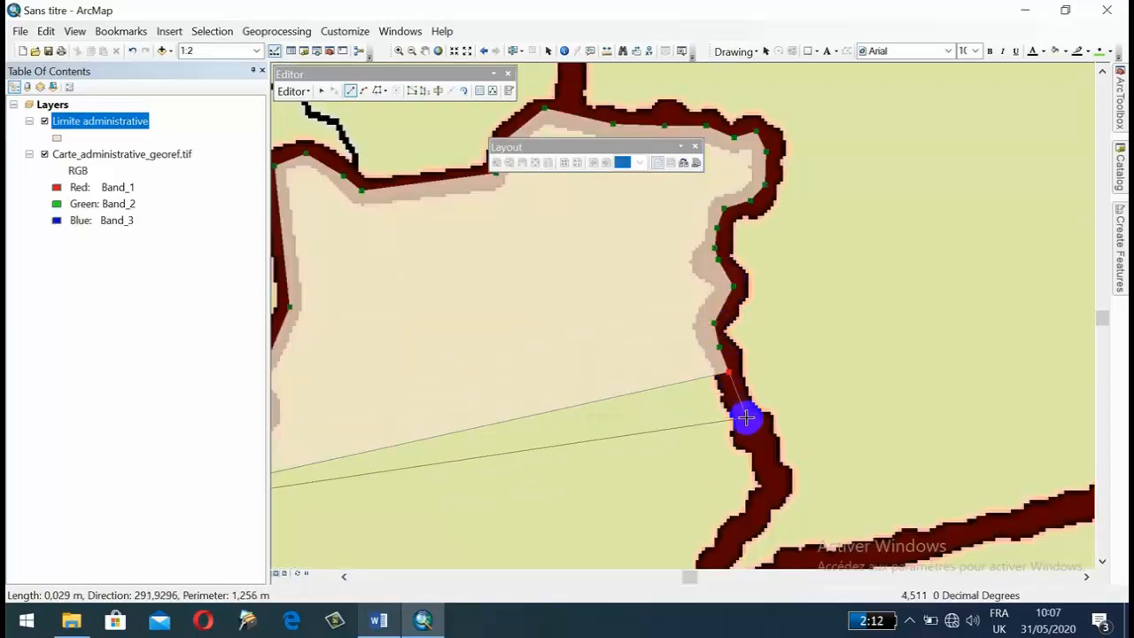
click(747, 418)
drag(764, 462, 856, 308)
click(860, 310)
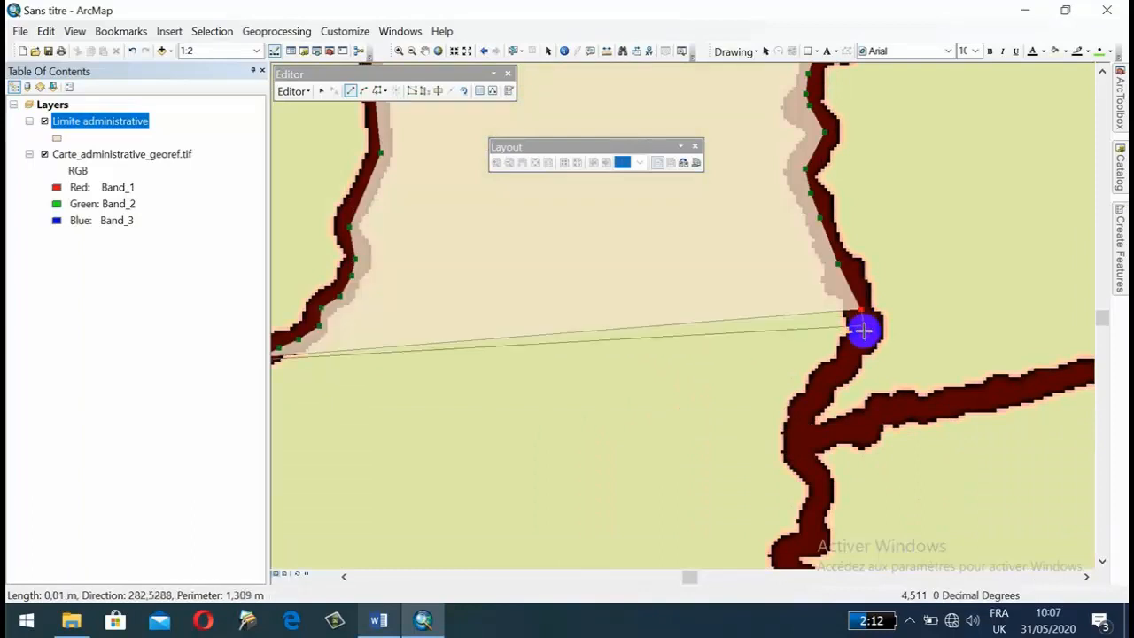
click(840, 363)
click(814, 396)
click(800, 432)
click(800, 439)
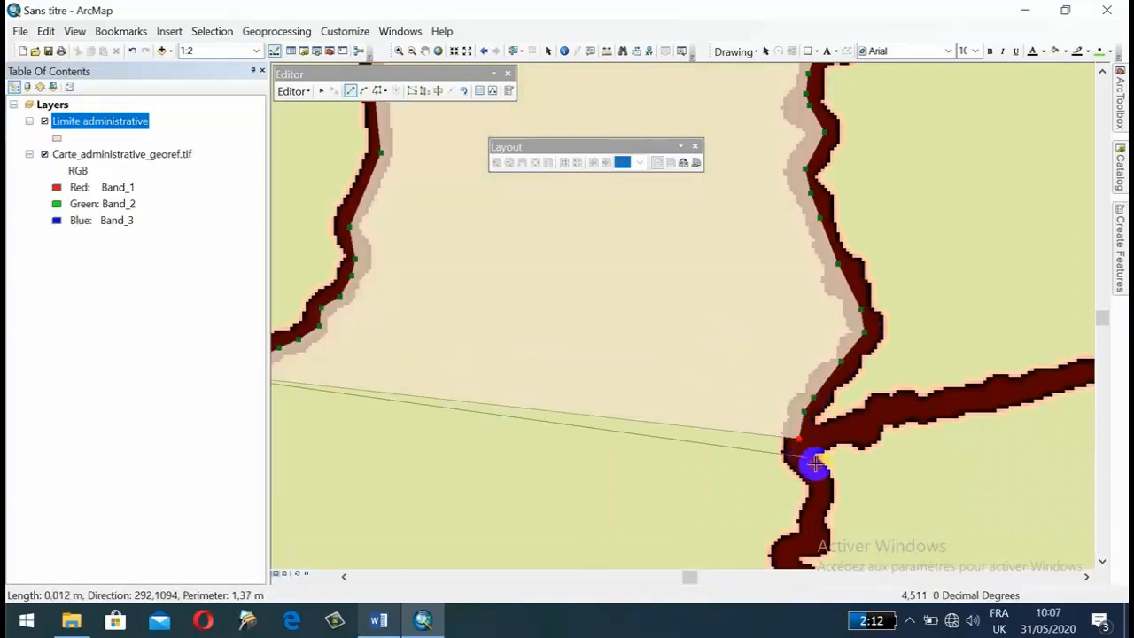
Continue the polygon along NOUN's eastern boundary south of the junction, following the bends northeast of Foumban.
click(815, 468)
click(818, 486)
click(819, 502)
drag(799, 531, 873, 252)
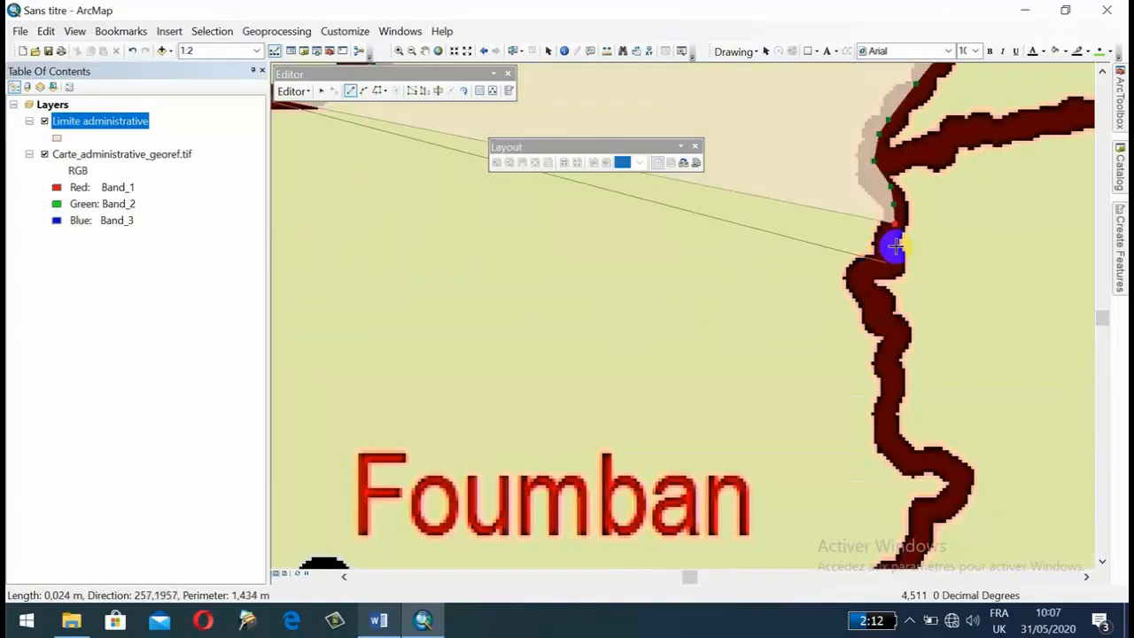
click(857, 272)
click(867, 298)
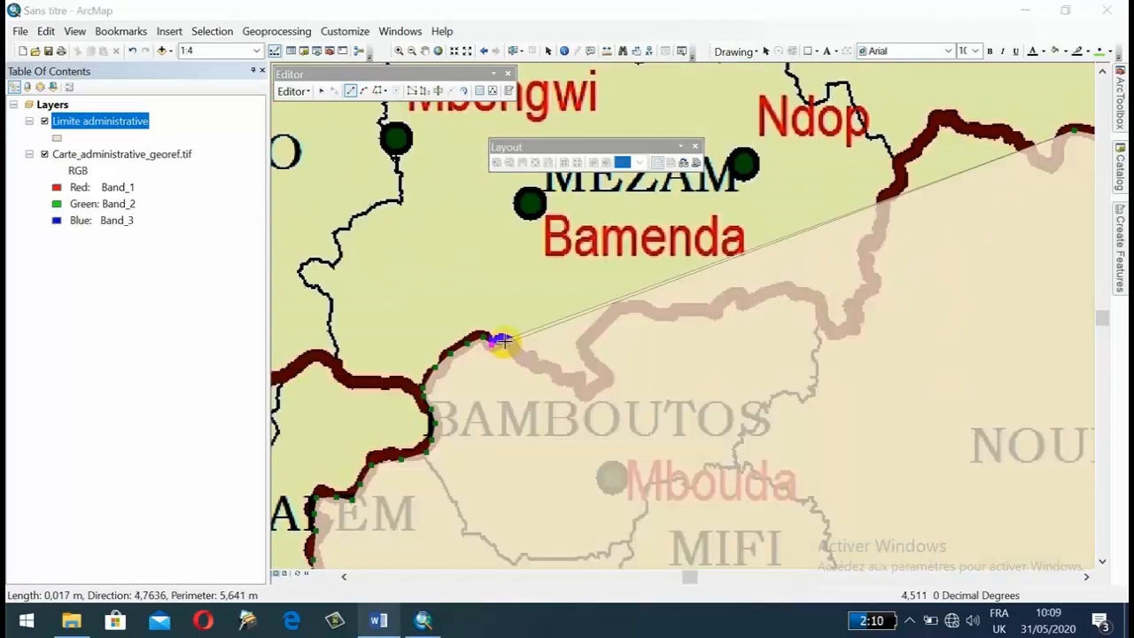
Trace the boundary between MEZAM and BAMBOUTOS eastward and around the pointed notch above the BAMBOUTOS label.
click(499, 340)
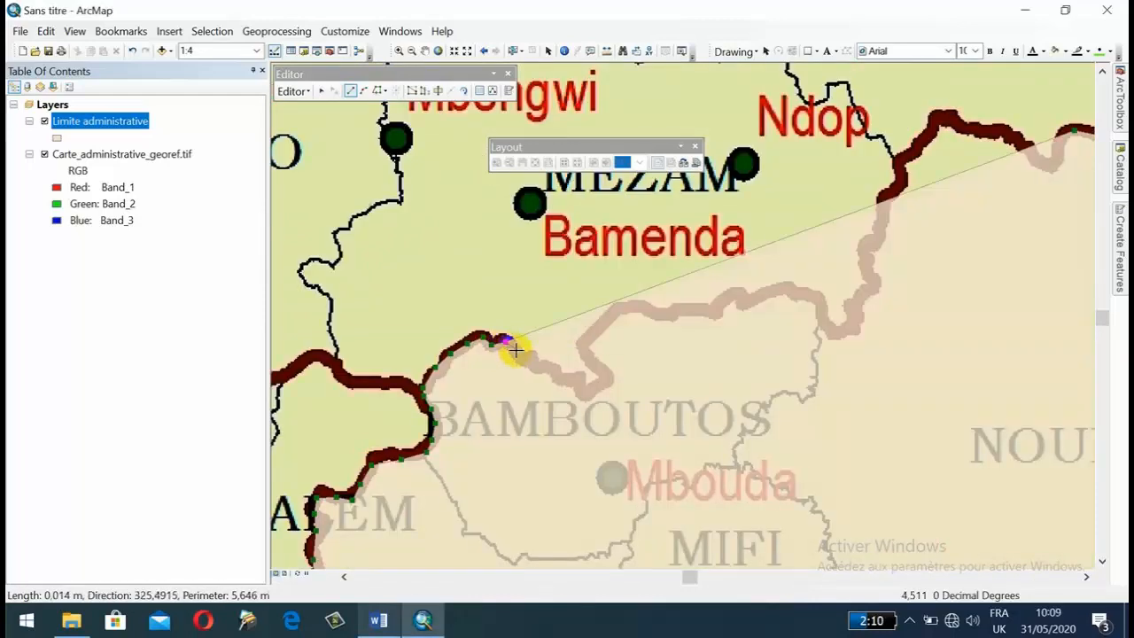
click(519, 353)
click(532, 359)
click(548, 370)
click(572, 379)
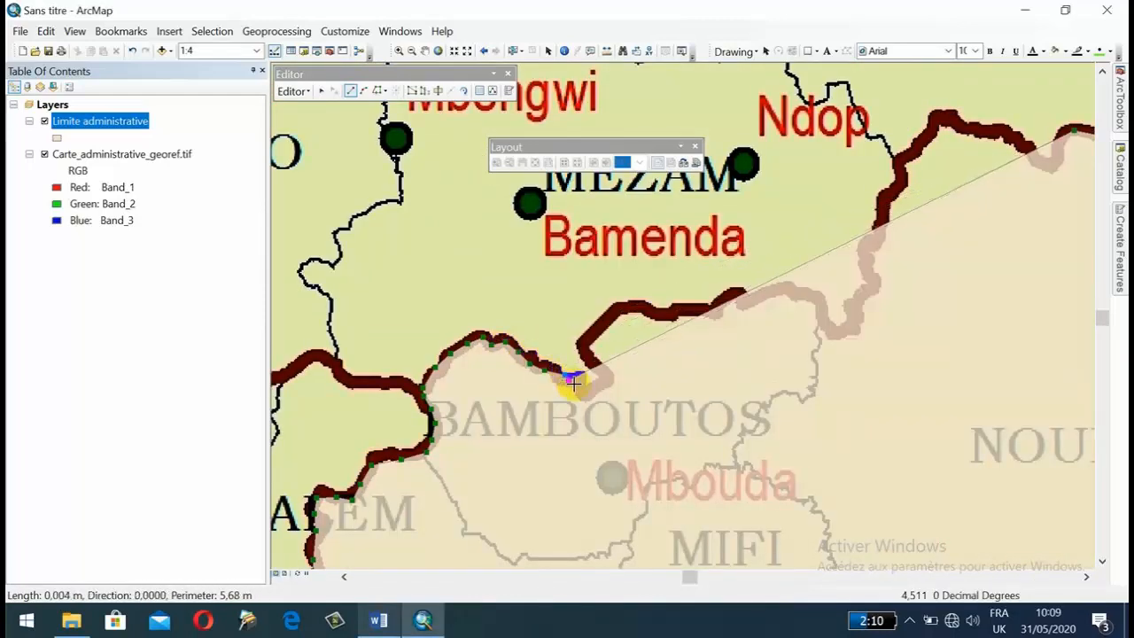
click(600, 383)
click(607, 379)
click(596, 365)
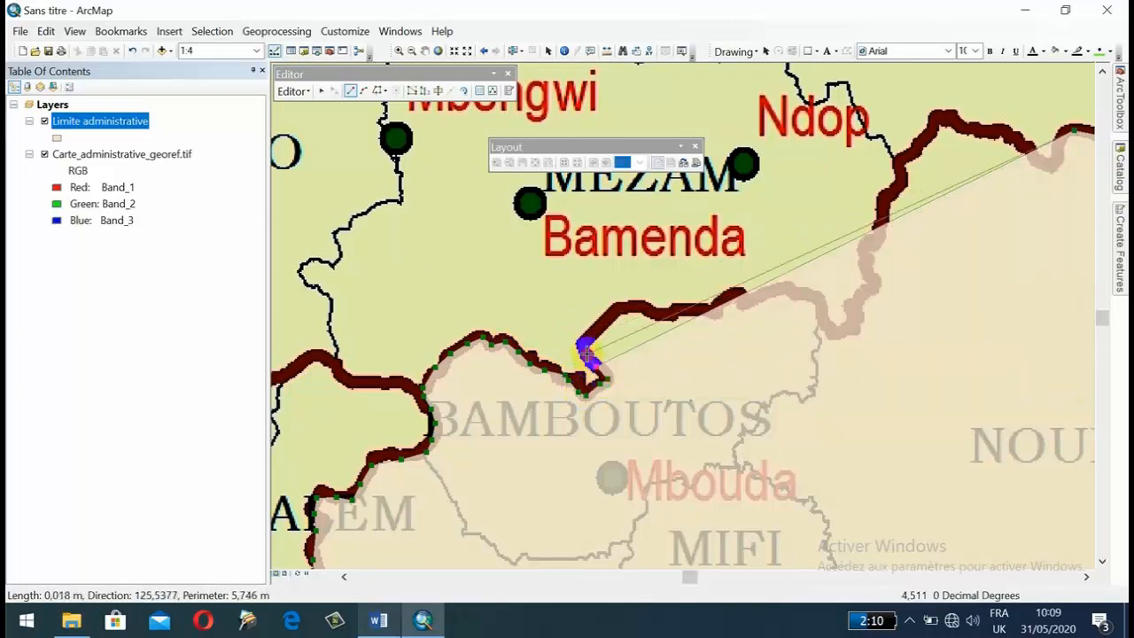
Trace the boundary between MEZAM and BAMBOUTOS from the pointed notch northeast around the bend and eastward south of Bamenda.
click(588, 354)
click(584, 344)
click(597, 323)
click(618, 309)
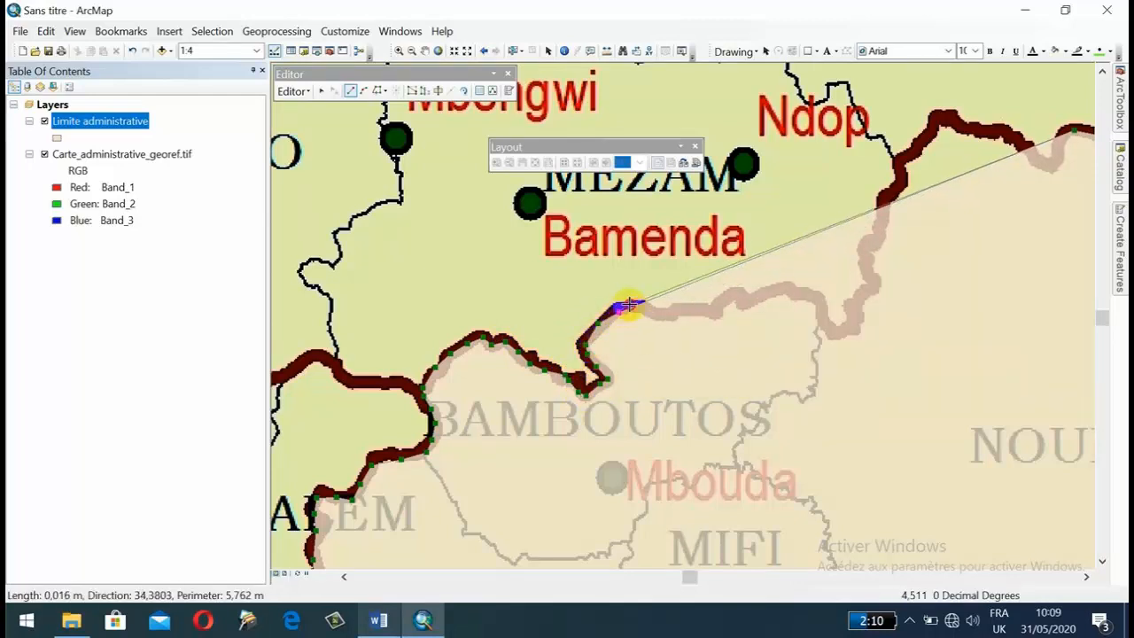
click(640, 307)
click(657, 314)
click(676, 310)
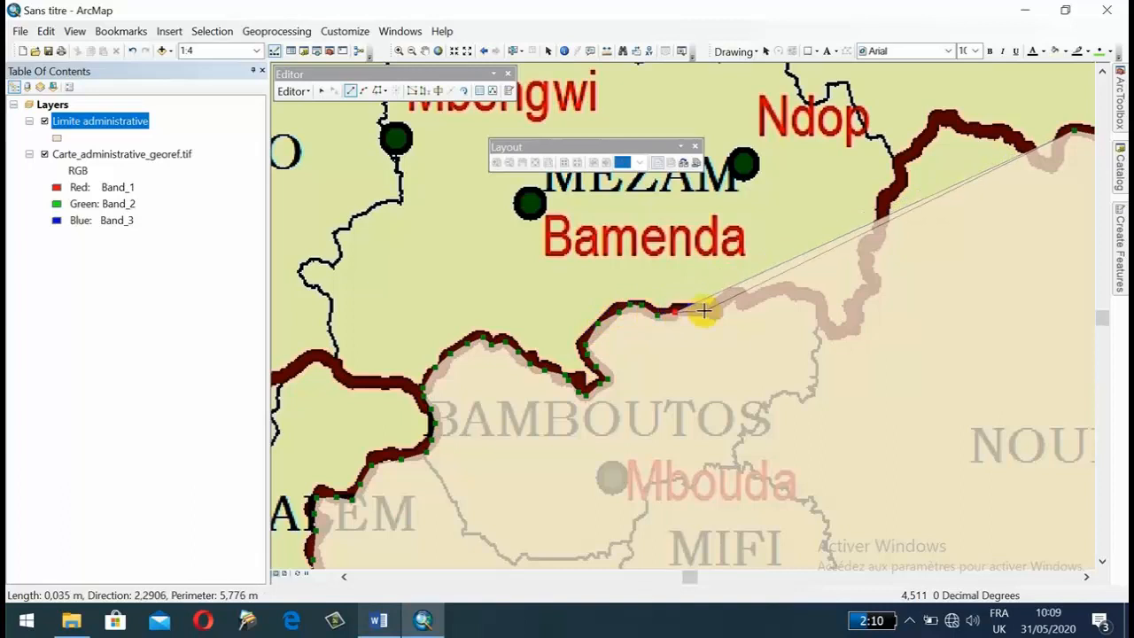
click(711, 307)
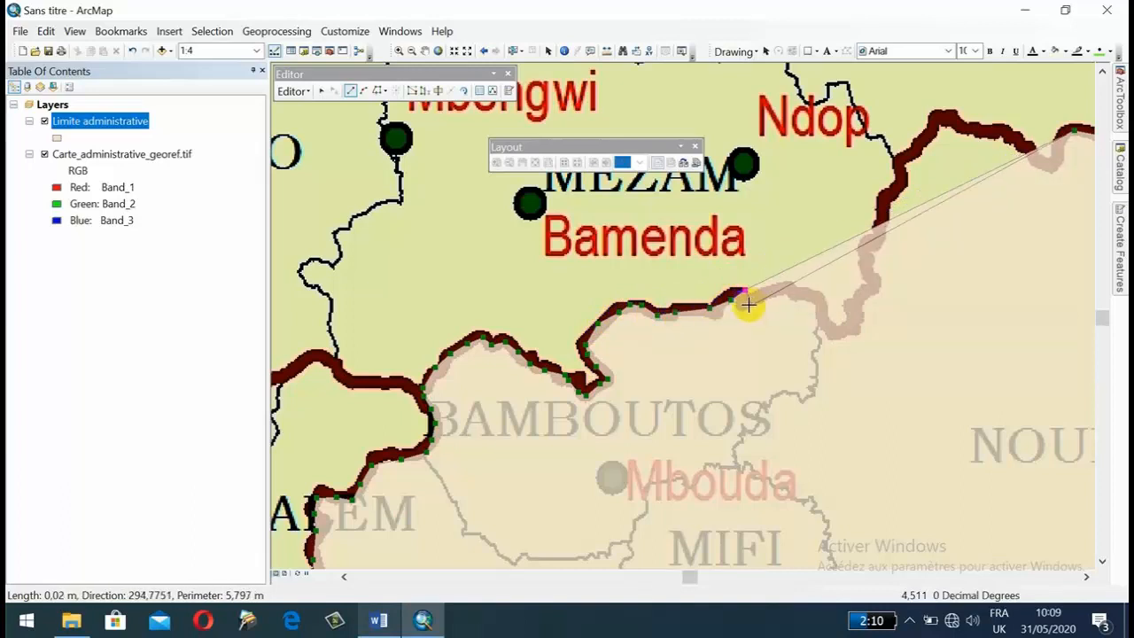
Continue along MEZAM's southern boundary eastward and around the dip where the BAMBOUTOS and NOUN boundary meets it.
click(747, 302)
click(776, 290)
click(799, 295)
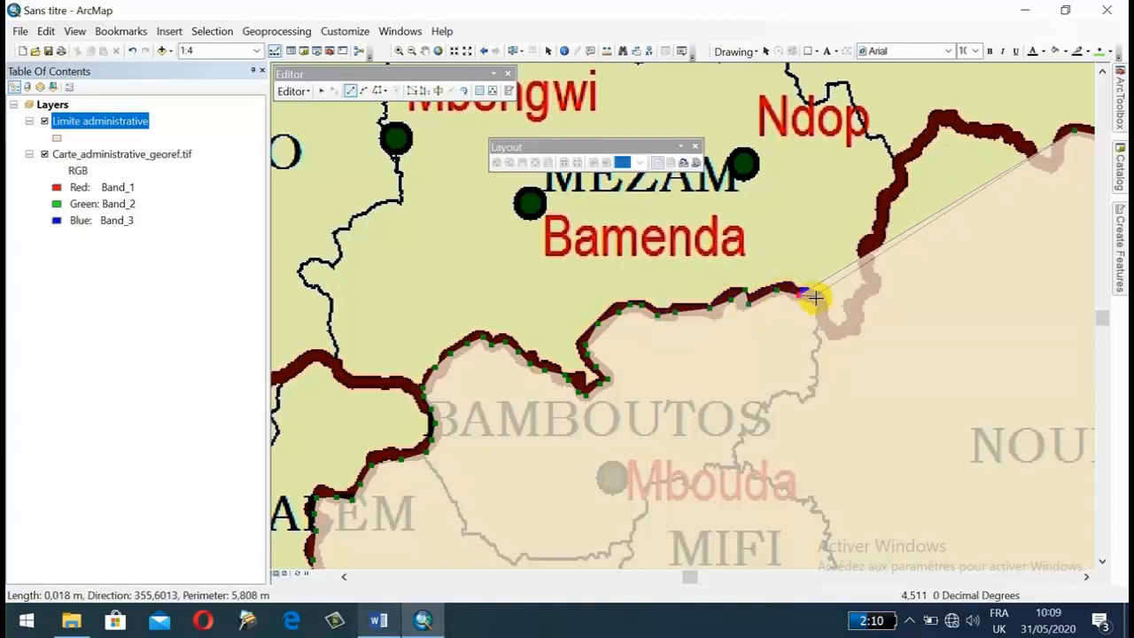
click(816, 298)
click(826, 323)
click(834, 329)
click(849, 329)
click(853, 323)
click(855, 308)
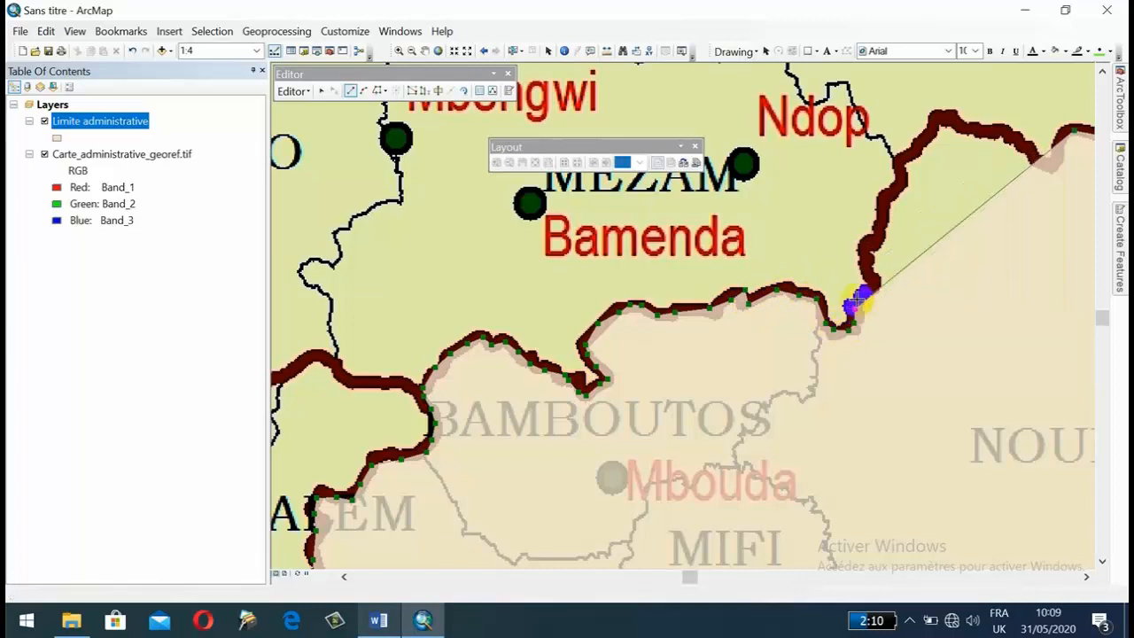
Trace the boundary between MEZAM and NOUN northward to the junction with the BUI boundary southeast of Ndop.
click(865, 292)
click(871, 281)
click(862, 264)
click(866, 244)
mouse_move(880, 229)
mouse_down()
mouse_move(596, 405)
mouse_move(609, 409)
mouse_up()
click(609, 406)
click(610, 385)
click(619, 369)
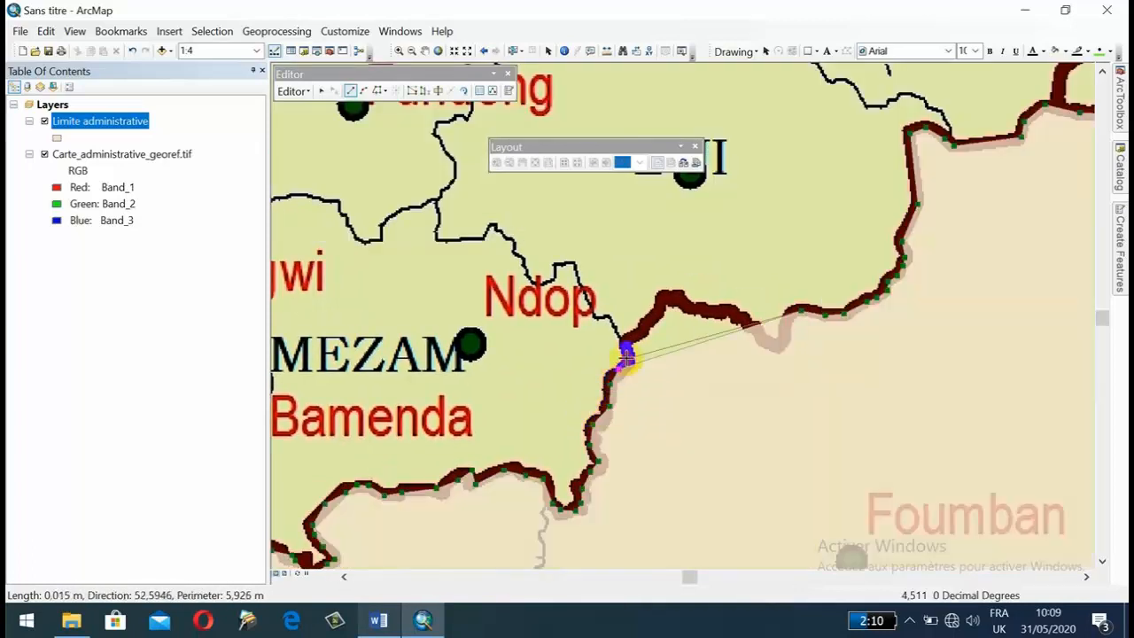
click(627, 358)
click(624, 343)
Trace the boundary between BUI and NOUN eastward through the dip to the starting vertex and finish the sketch.
click(644, 327)
click(660, 307)
click(670, 298)
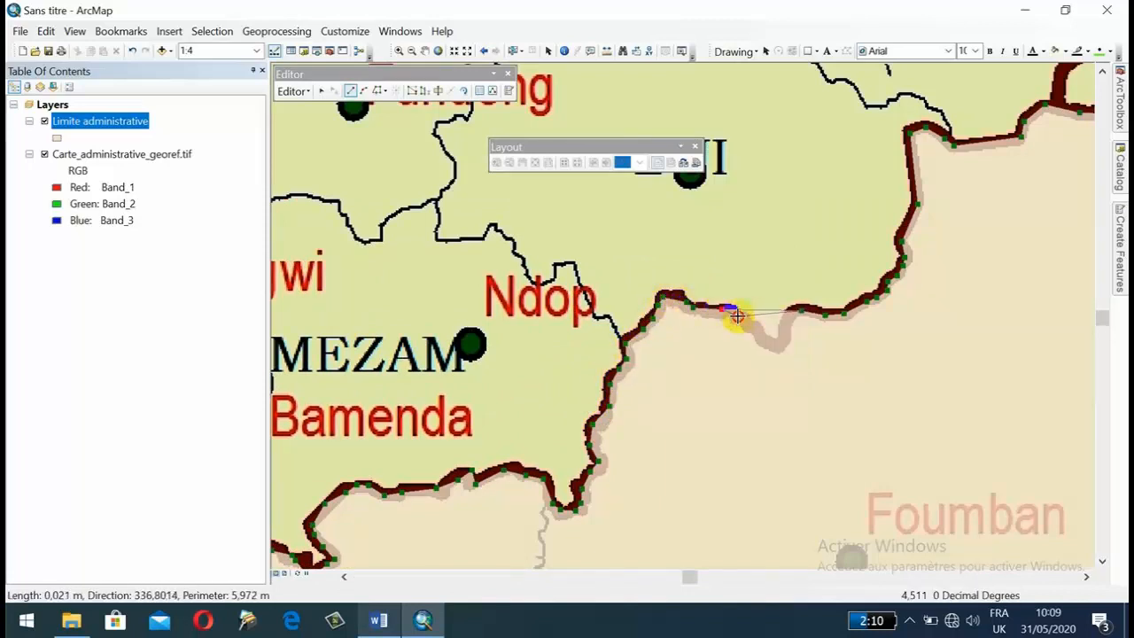
click(762, 337)
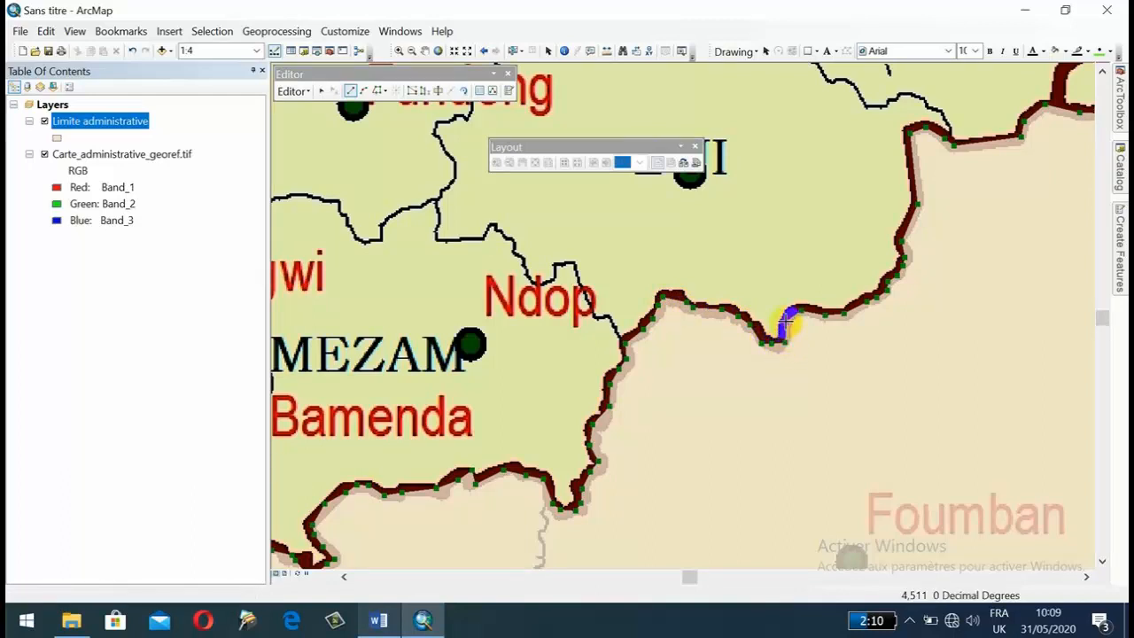
click(786, 321)
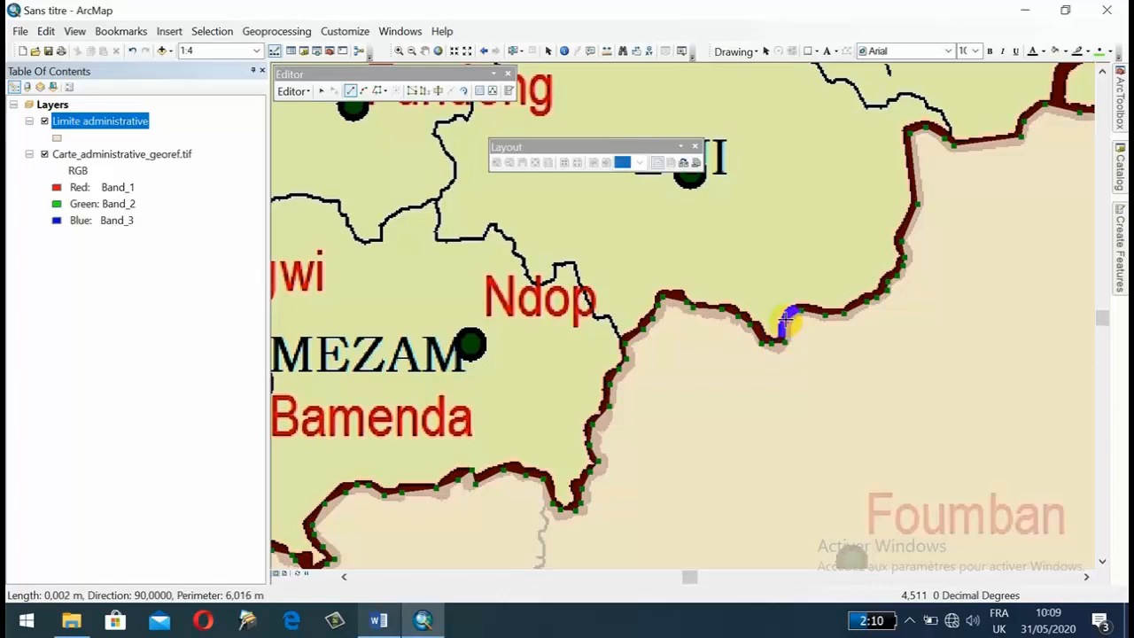
right_click(786, 321)
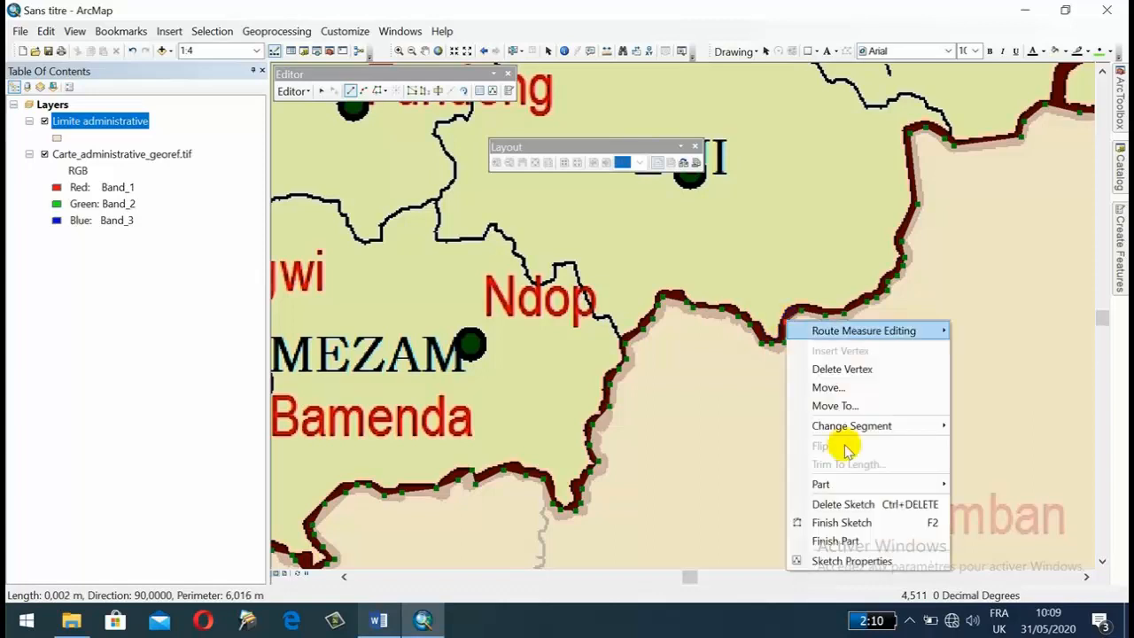
click(842, 522)
Check the new polygon's record in the attribute table of the Limite administrative layer and close the table.
scroll(647, 399, up, 2)
scroll(611, 368, up, 2)
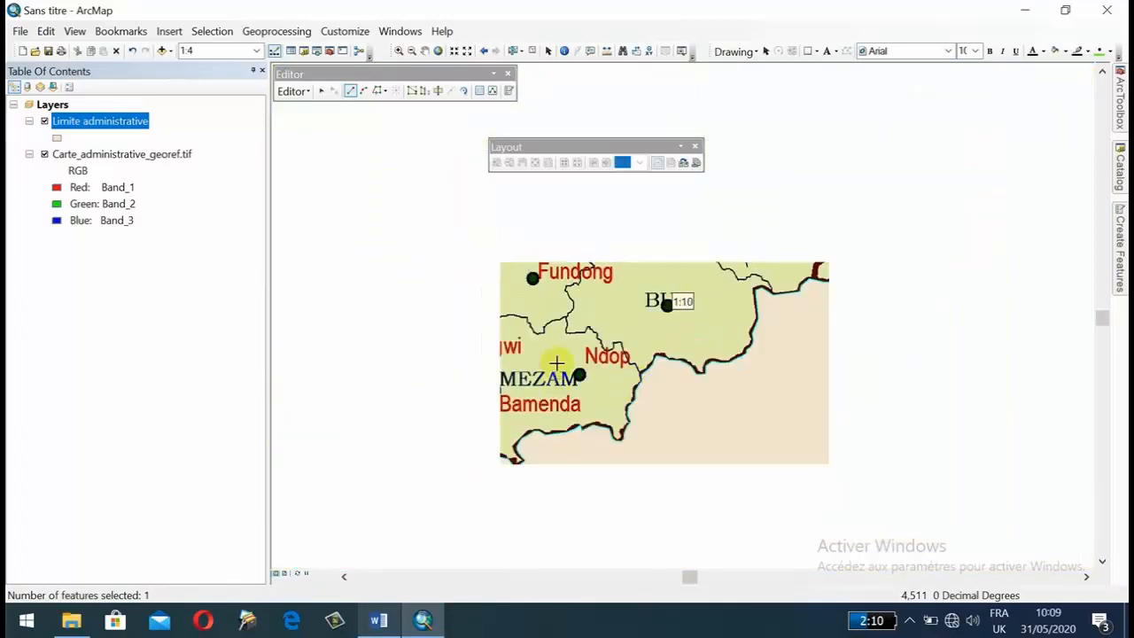
scroll(423, 397, up, 2)
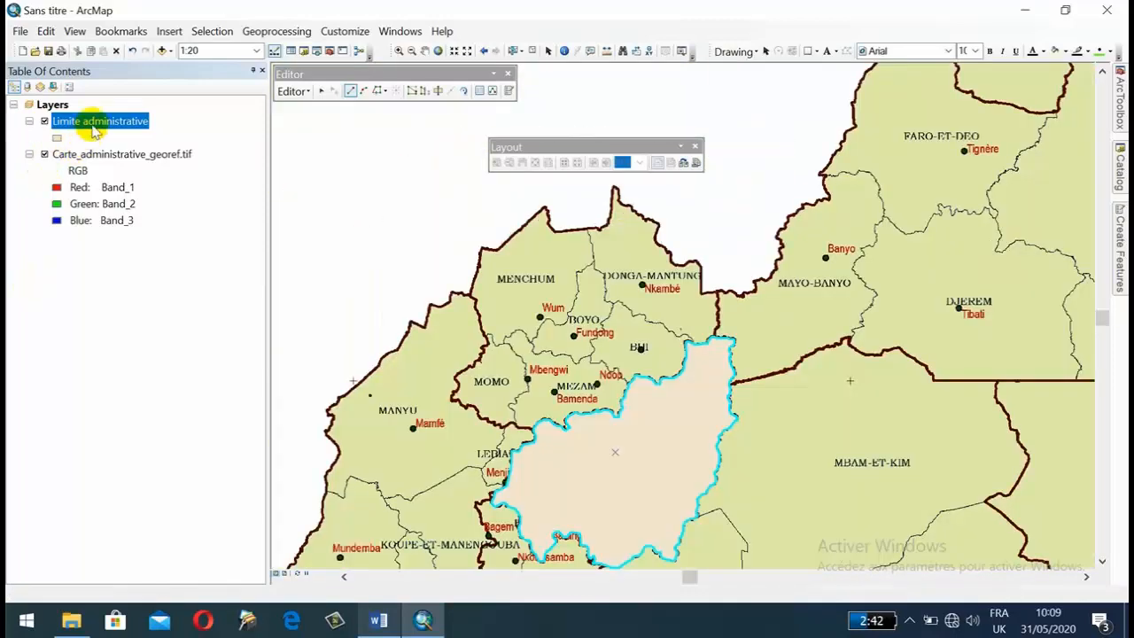
right_click(96, 126)
right_click(76, 125)
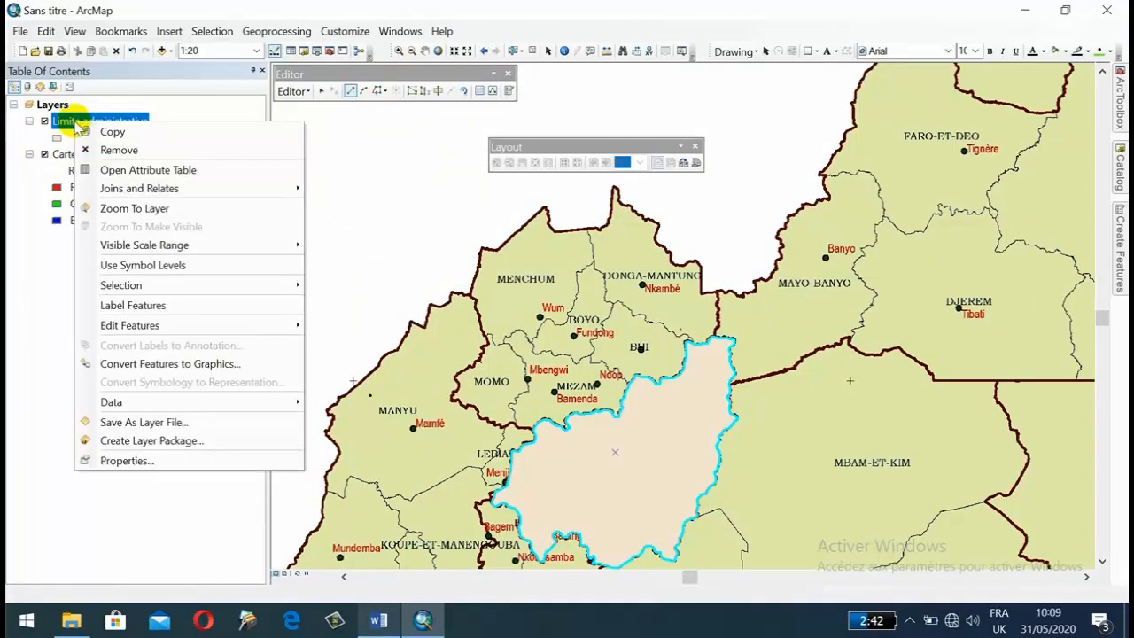
click(142, 171)
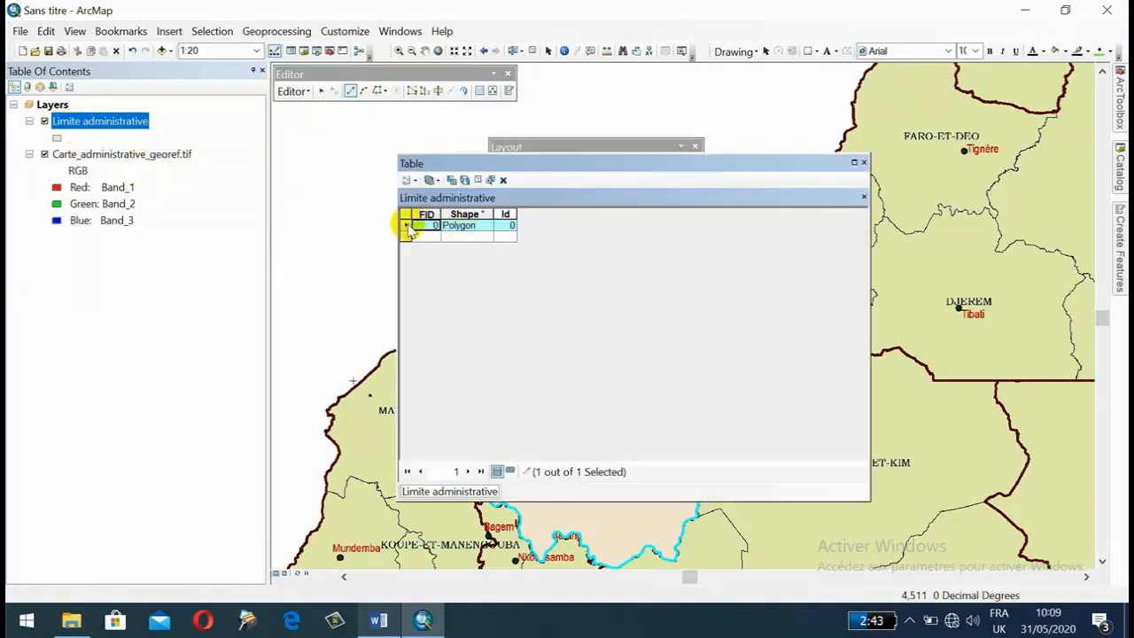
click(864, 163)
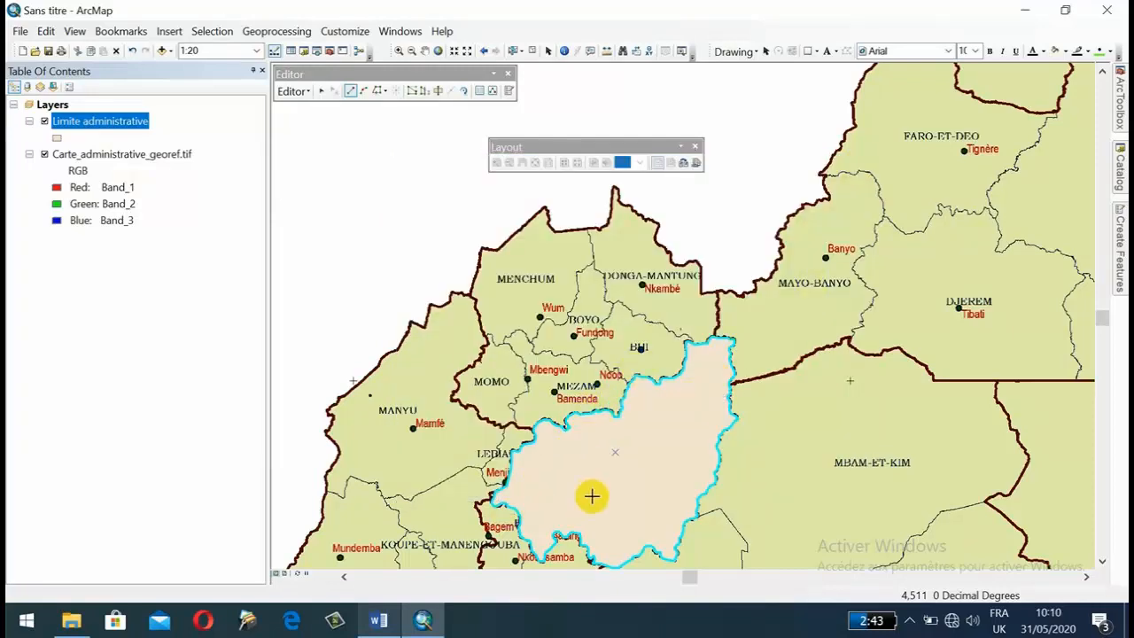
Choose the Limite administrative feature template with the Auto Complete Polygon construction tool for the adjoining polygon.
drag(523, 480, 452, 395)
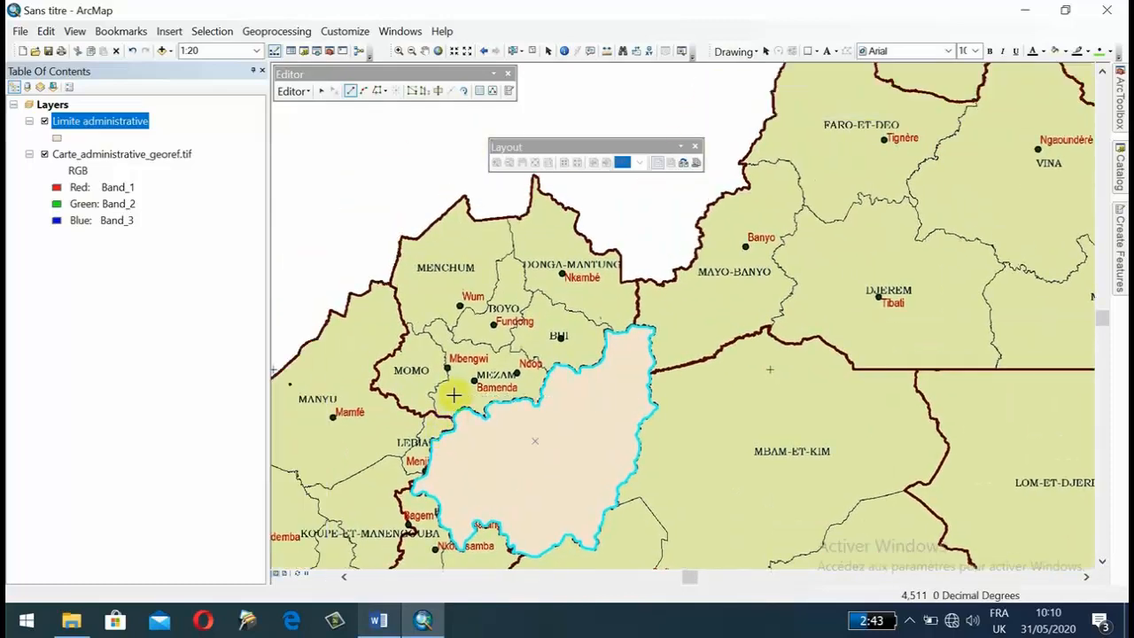
scroll(444, 403, up, 2)
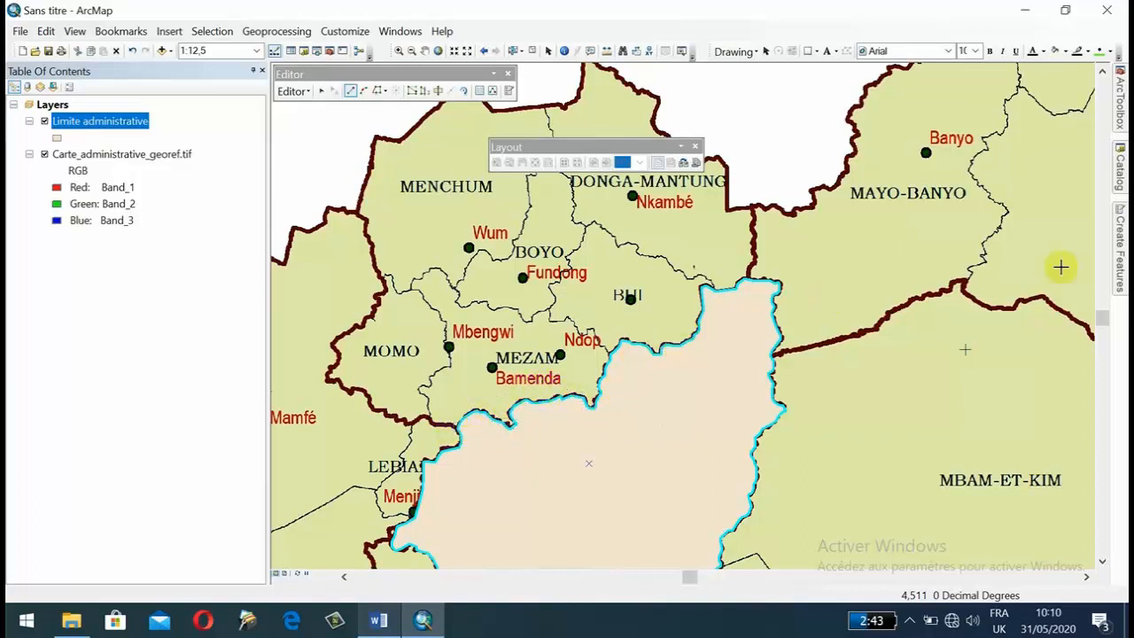
mouse_move(1119, 235)
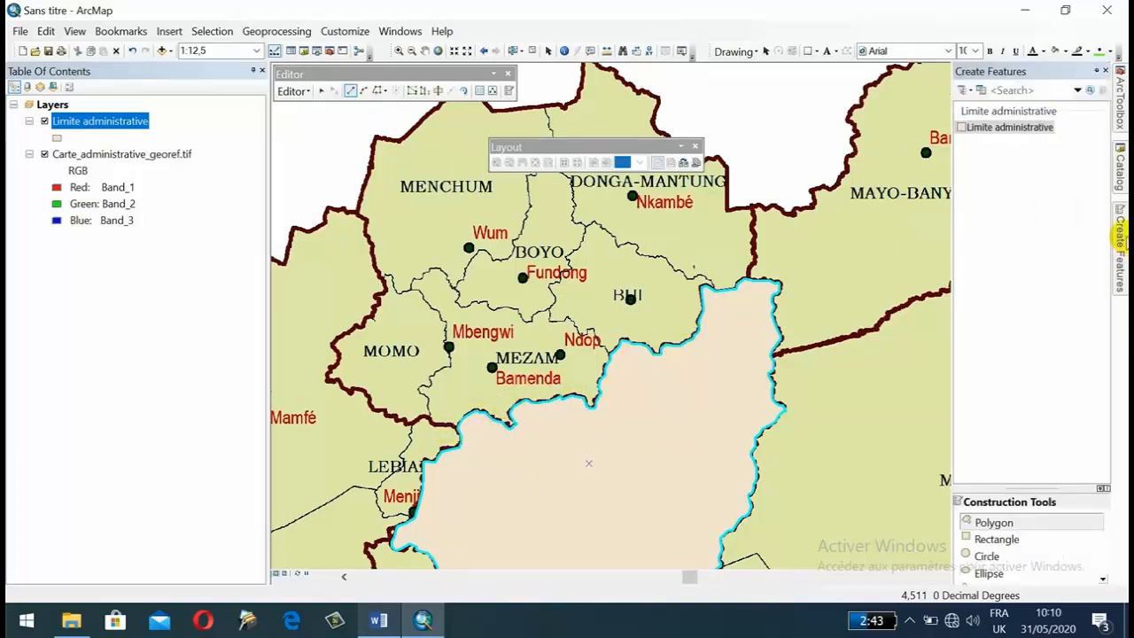
click(1010, 133)
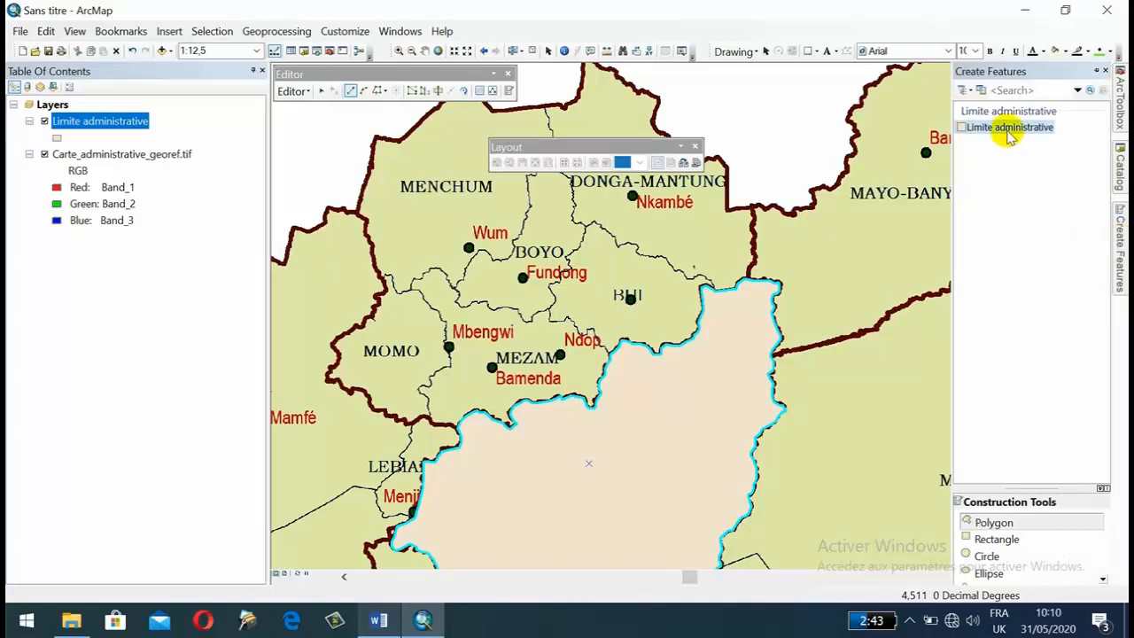
scroll(1019, 545, down, 1)
click(1026, 557)
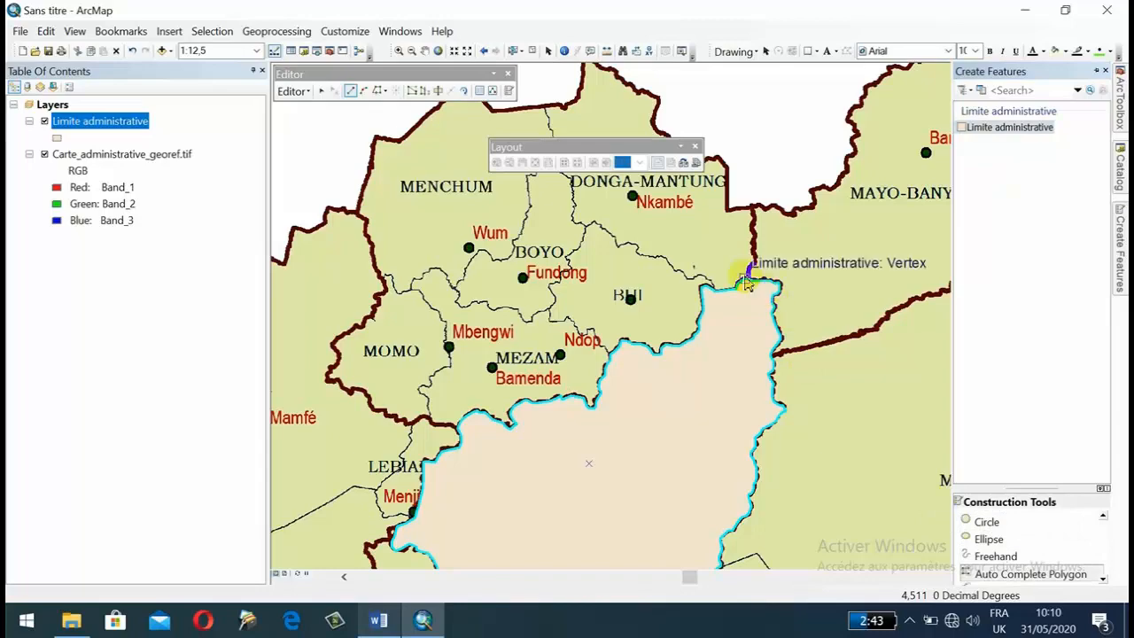
Start the adjoining polygon inside the finished one and trace DONGA-MANTUNG's eastern boundary north and around the corner east of Nkambé.
scroll(747, 284, down, 2)
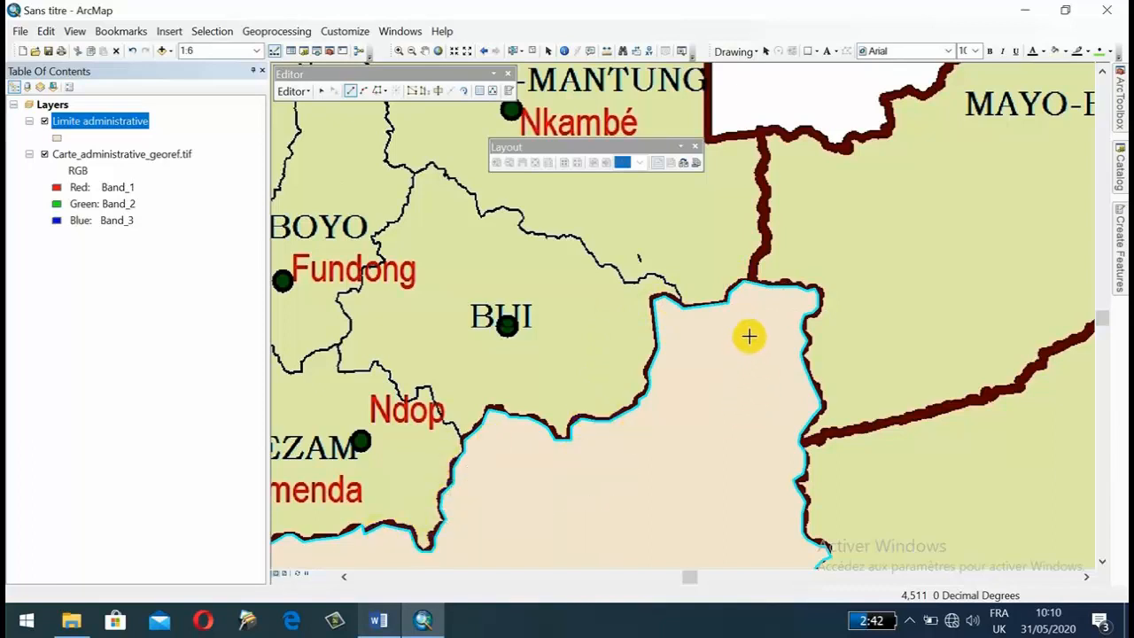
click(752, 282)
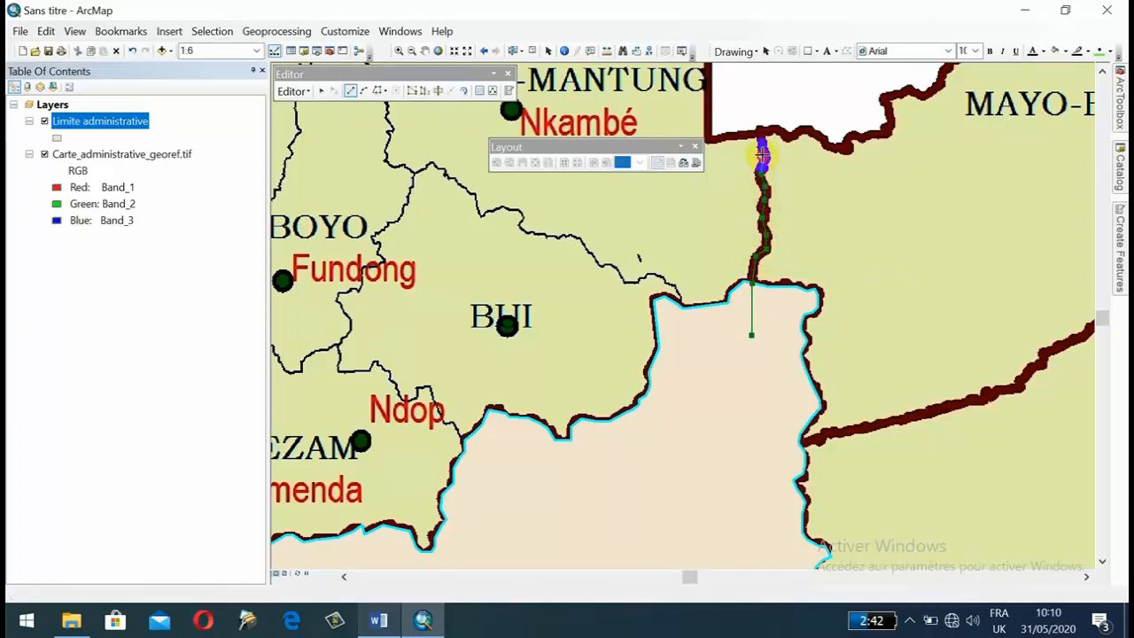
drag(722, 153, 799, 307)
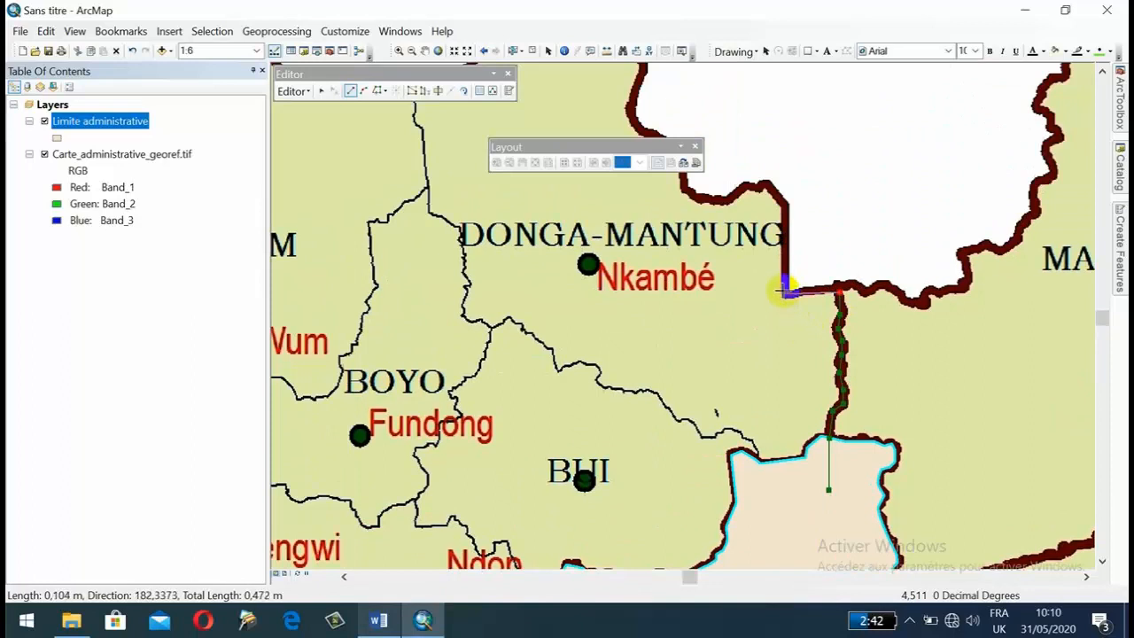
click(785, 289)
click(765, 183)
click(745, 189)
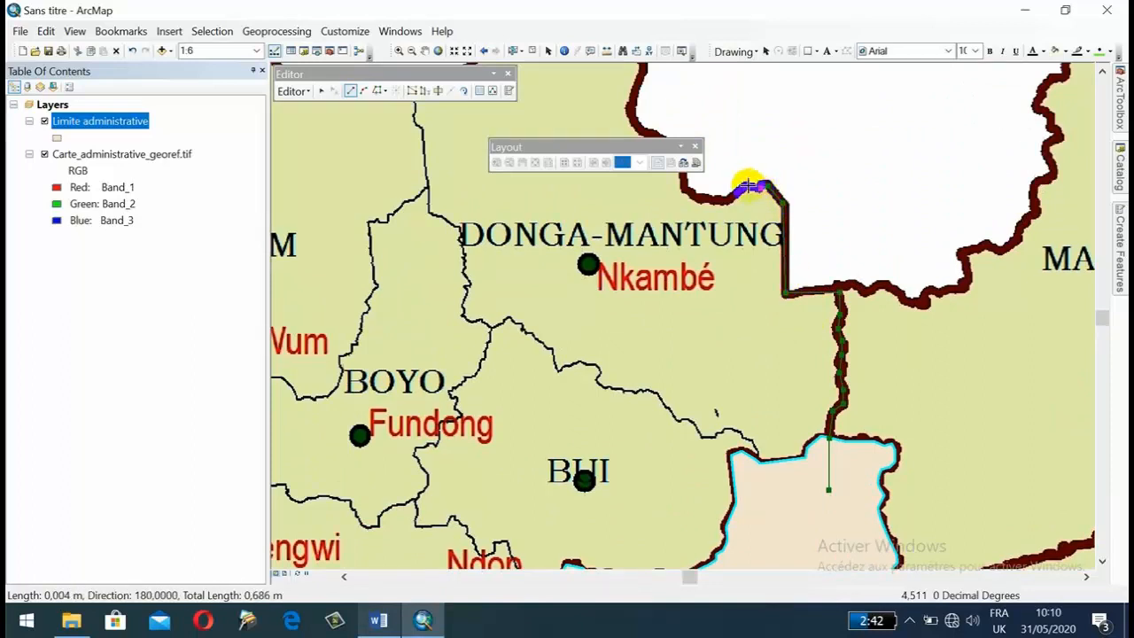
Trace DONGA-MANTUNG's northeastern boundary northwestward, following its bends to the foot of the narrow northern spike.
mouse_move(686, 173)
mouse_down()
mouse_move(780, 367)
mouse_move(775, 348)
mouse_up()
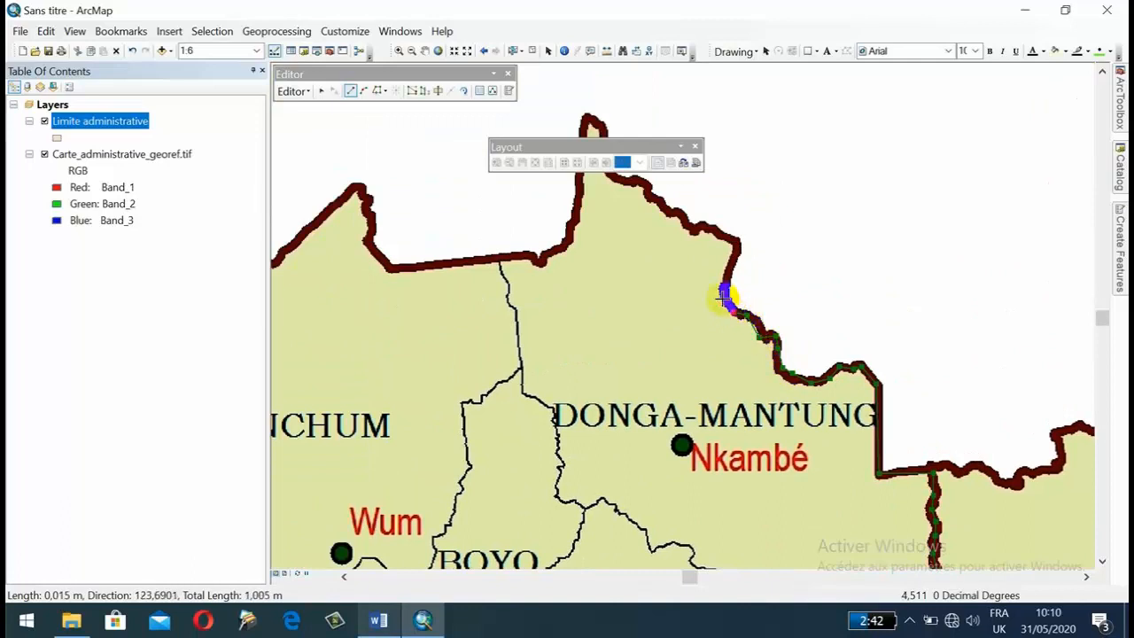
click(740, 249)
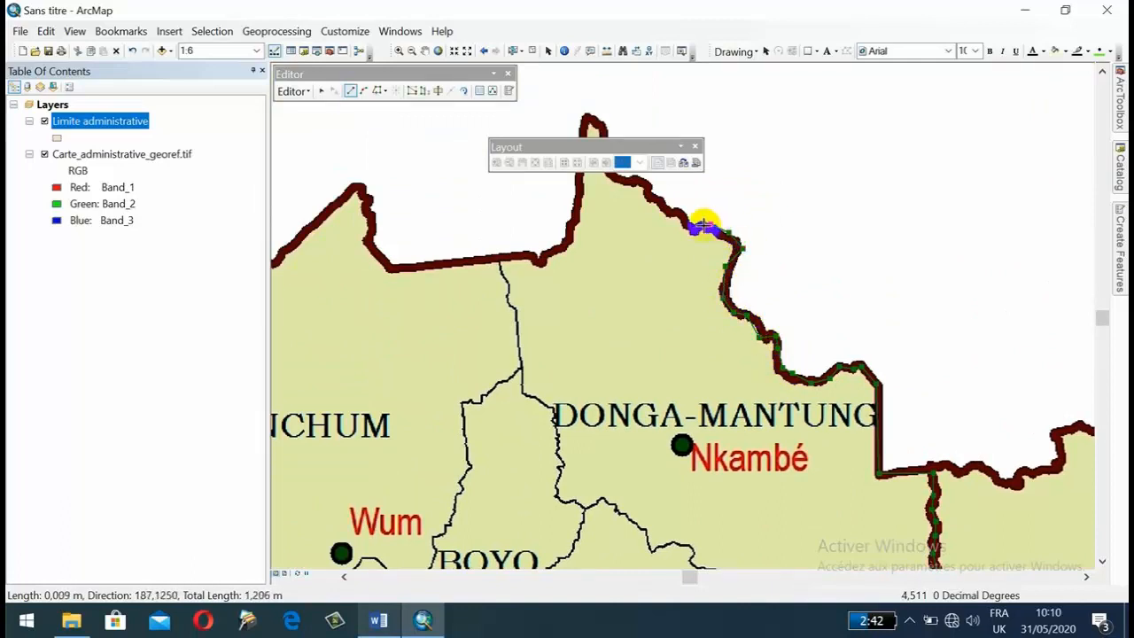
click(654, 190)
drag(654, 190, 697, 345)
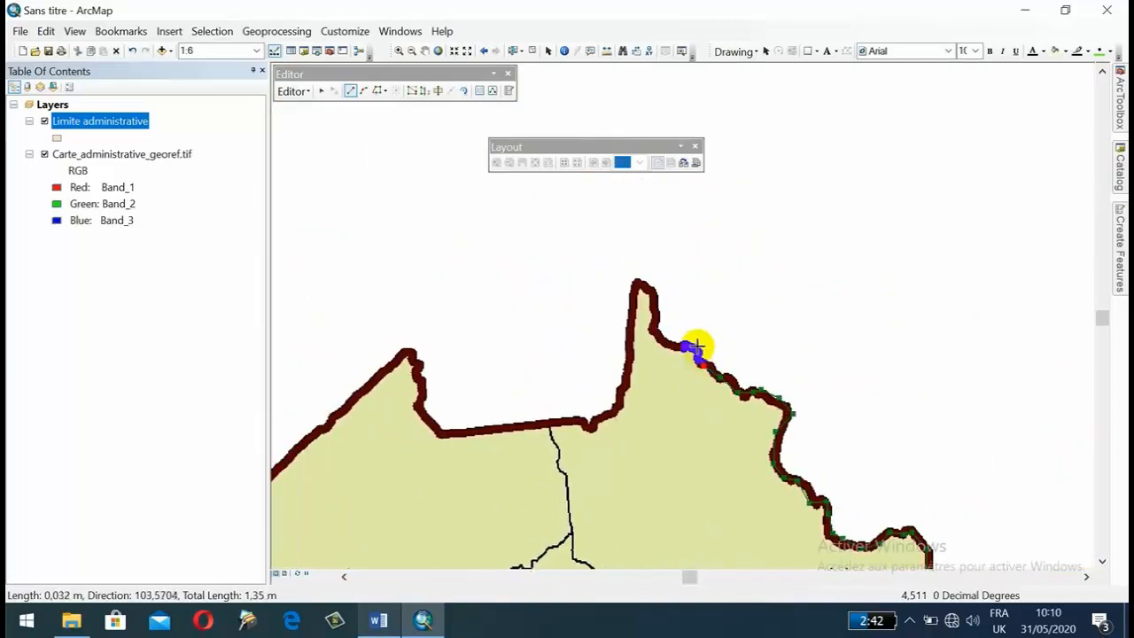
click(684, 346)
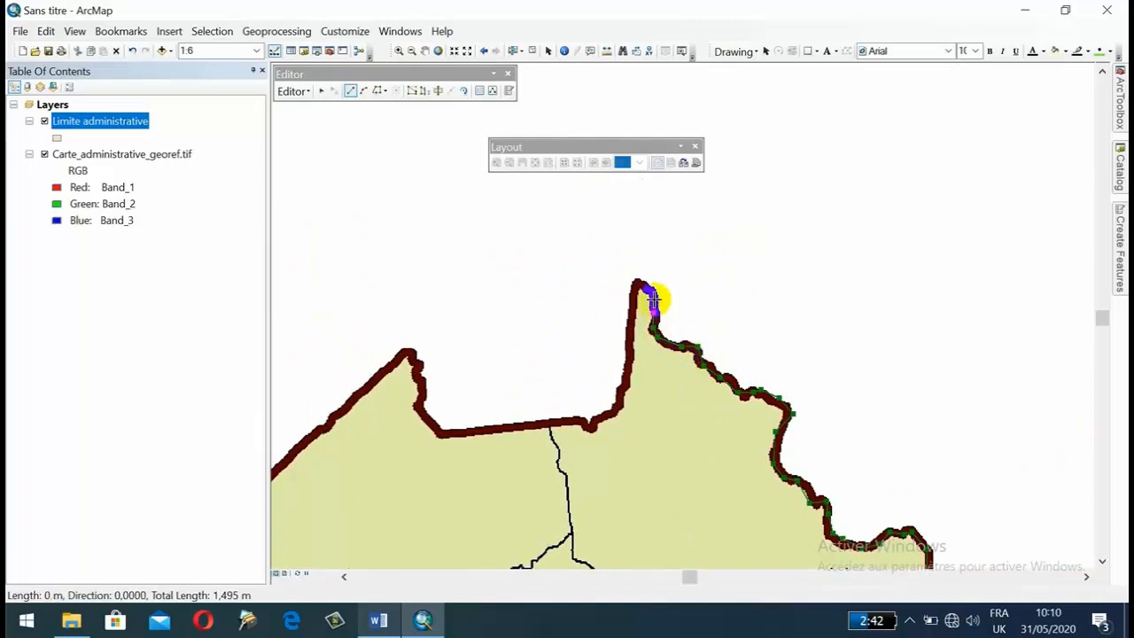
Trace around DONGA-MANTUNG's northern spike and down its western side to the junction with the MENCHUM boundary.
click(640, 280)
click(630, 315)
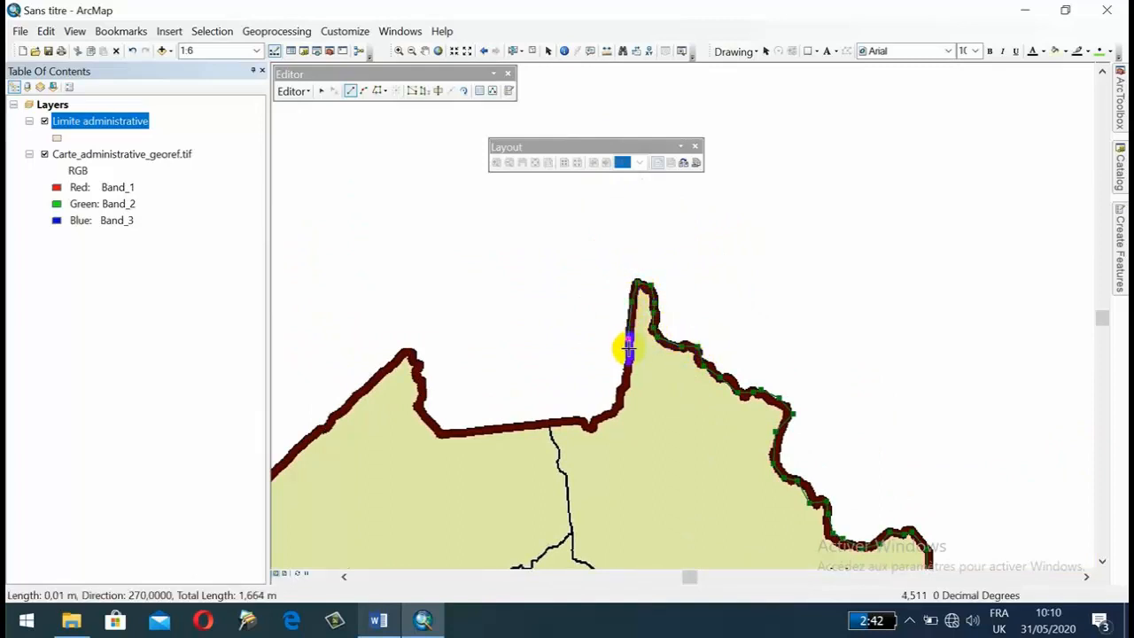
click(627, 374)
click(615, 404)
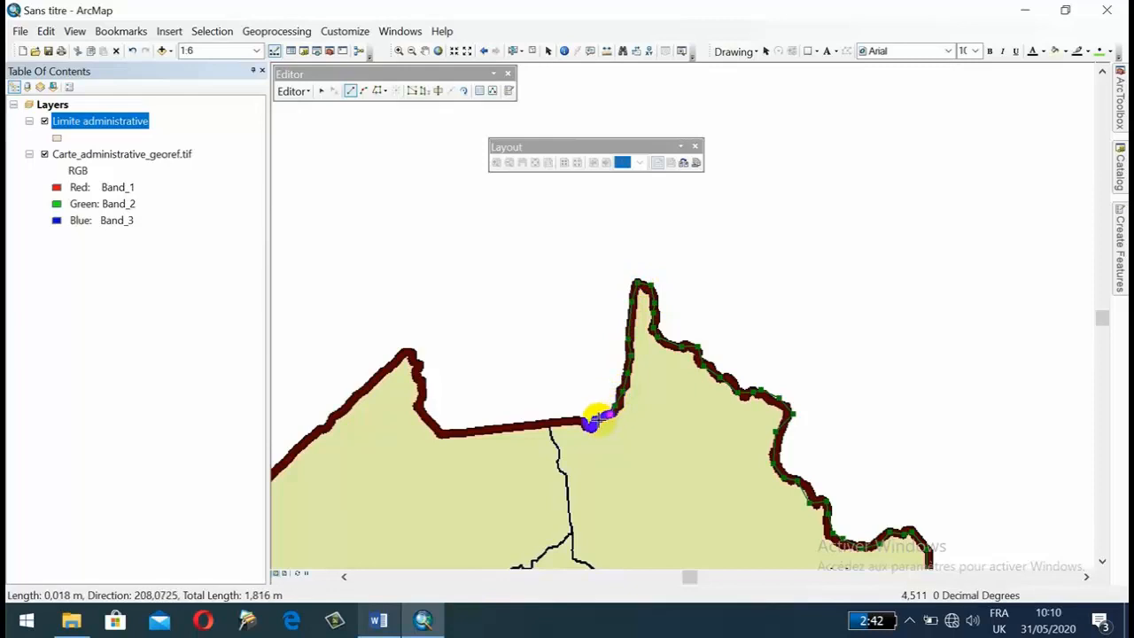
click(588, 426)
click(549, 427)
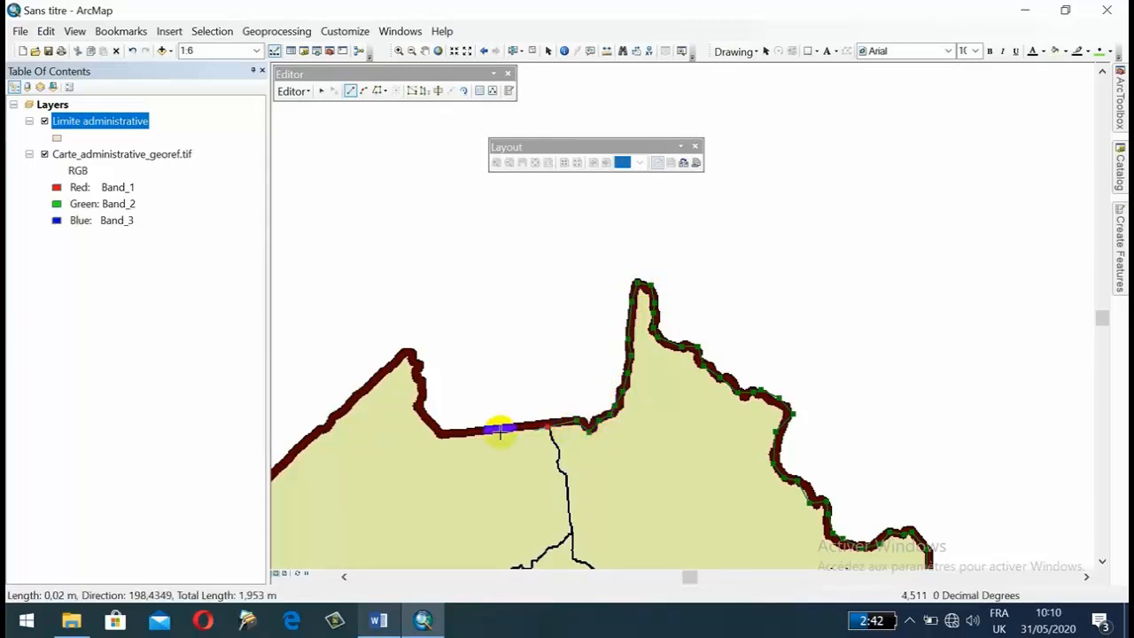
Trace MENCHUM's northern boundary westward from the junction and up around its northern peak.
click(441, 434)
click(416, 411)
click(421, 393)
click(420, 381)
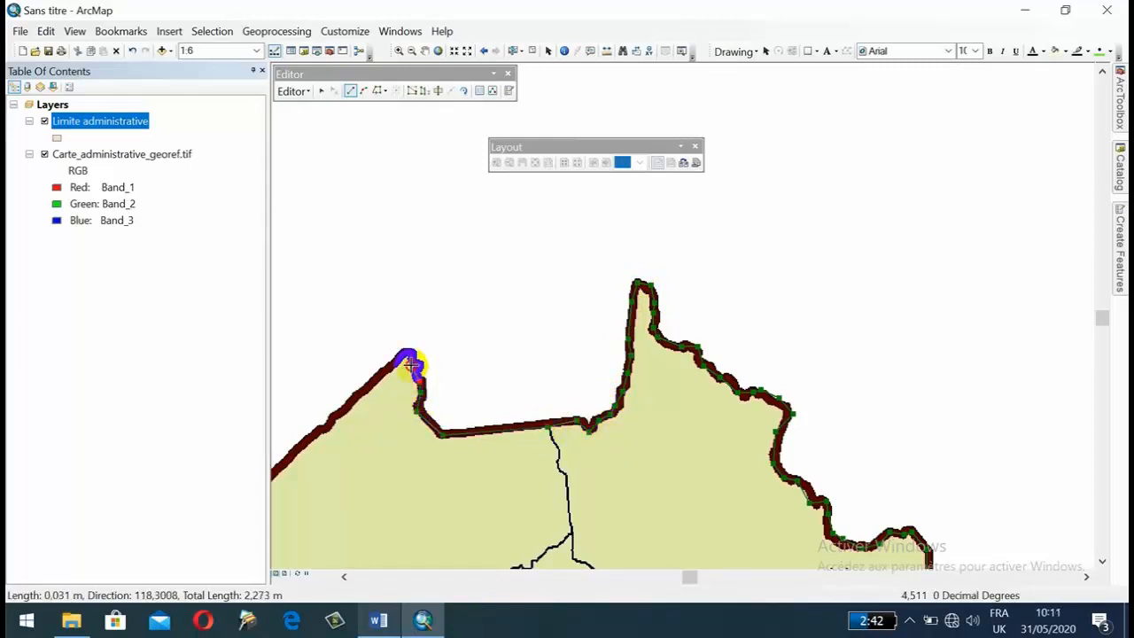
click(414, 365)
click(410, 351)
Trace MENCHUM's northwestern boundary from its northern peak southwest to the corner, and down its western side toward the MANYU junction.
drag(362, 397, 784, 252)
click(778, 256)
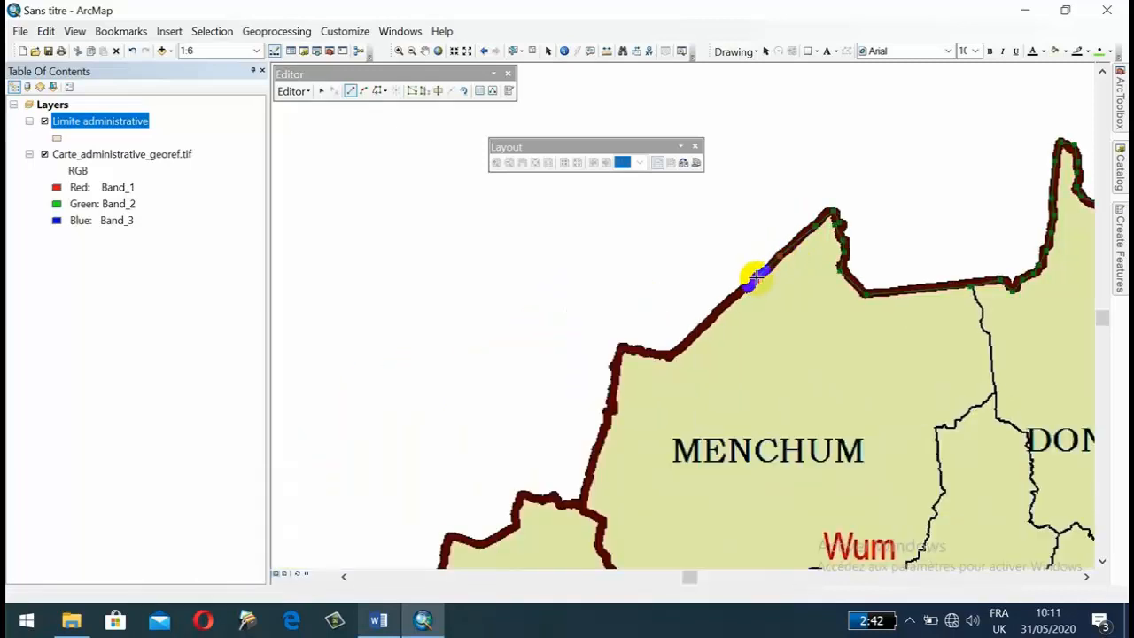
click(719, 308)
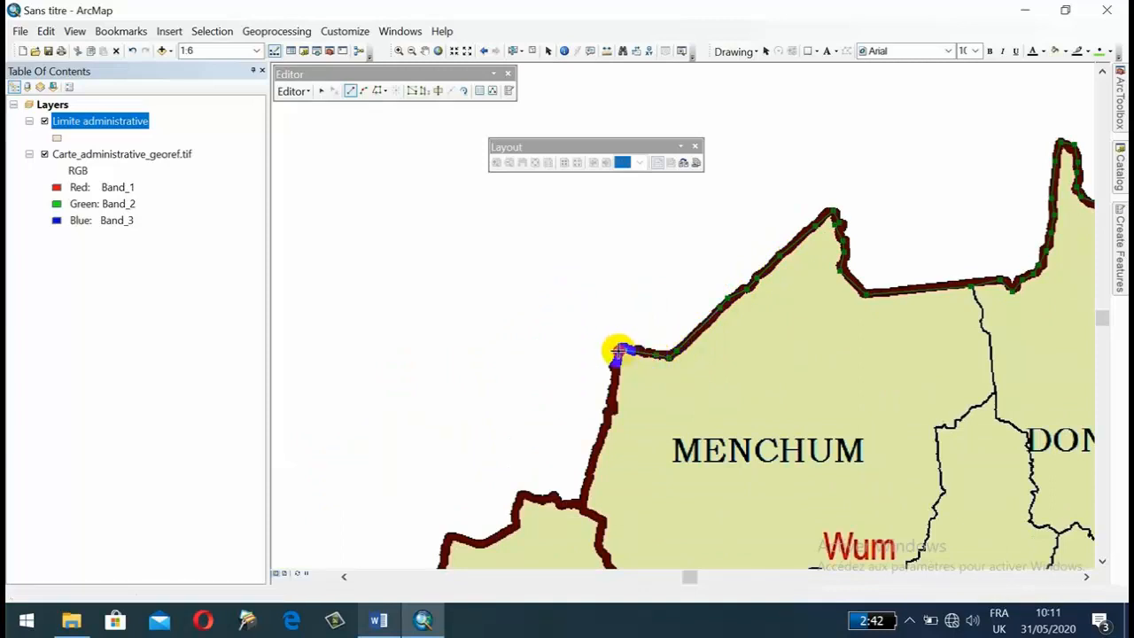
click(610, 404)
click(596, 449)
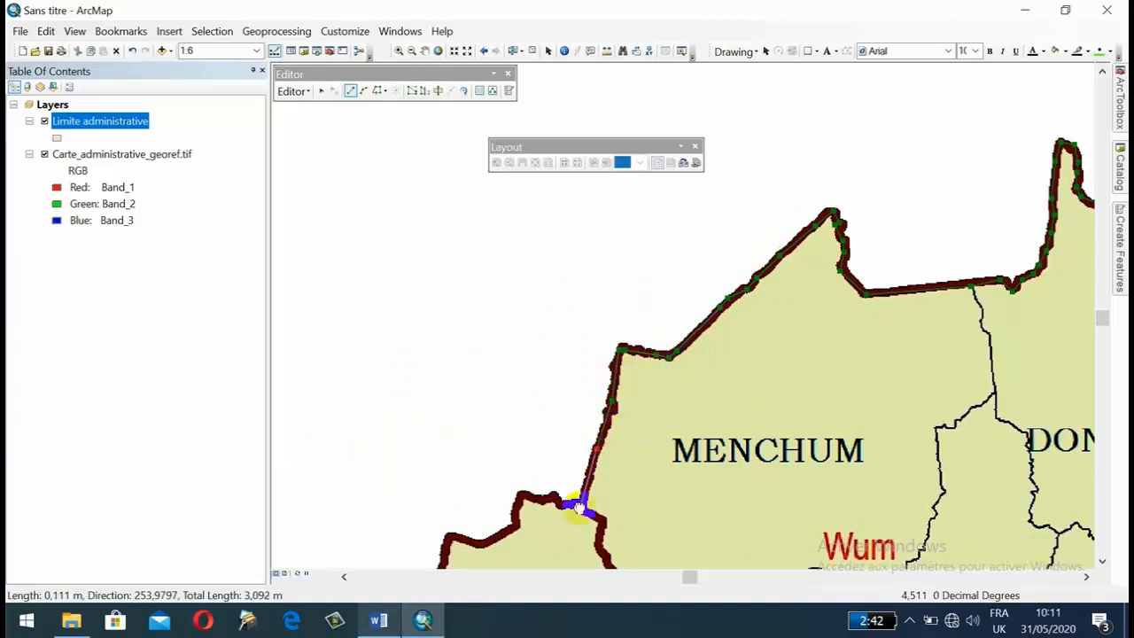
Trace the boundary between MANYU and its eastern neighbours MENCHUM and MOMO southward, around MOMO's western corner.
drag(580, 506, 526, 320)
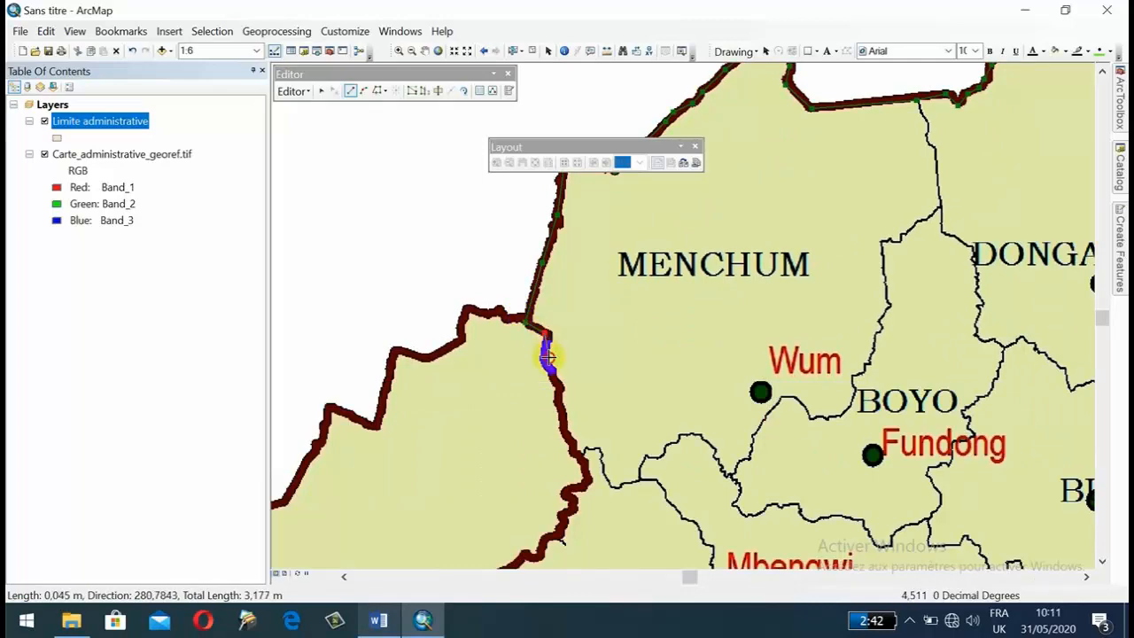
click(561, 420)
drag(584, 470, 595, 309)
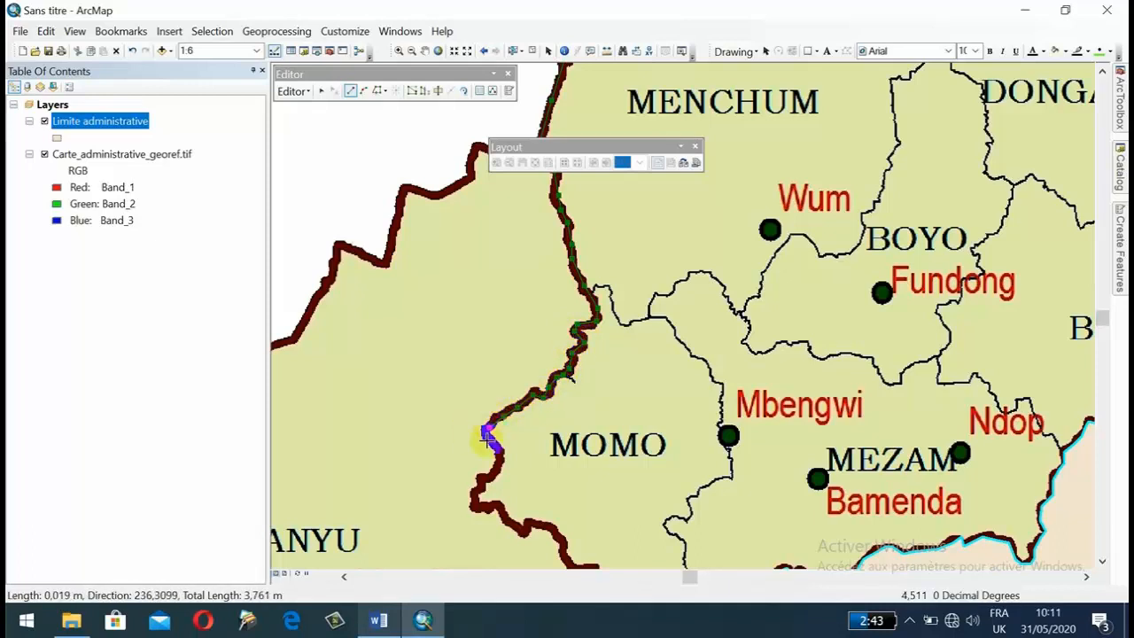
drag(498, 467, 590, 194)
click(585, 201)
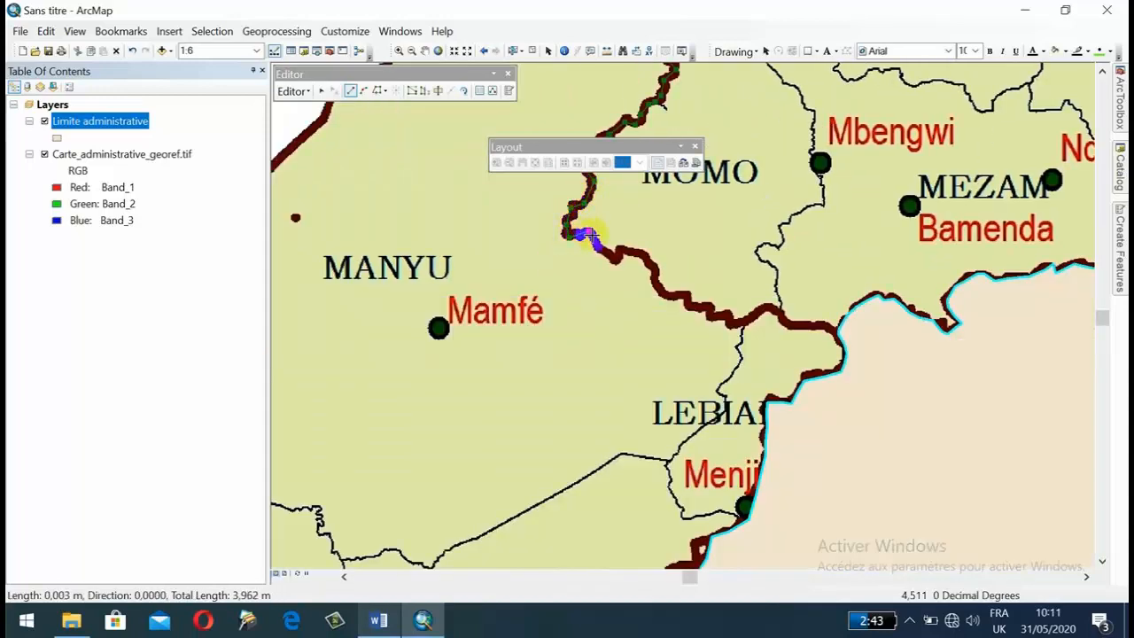
Trace MOMO's southwestern boundary southeastward, following its bends to the junction with LEBIALEM.
click(627, 249)
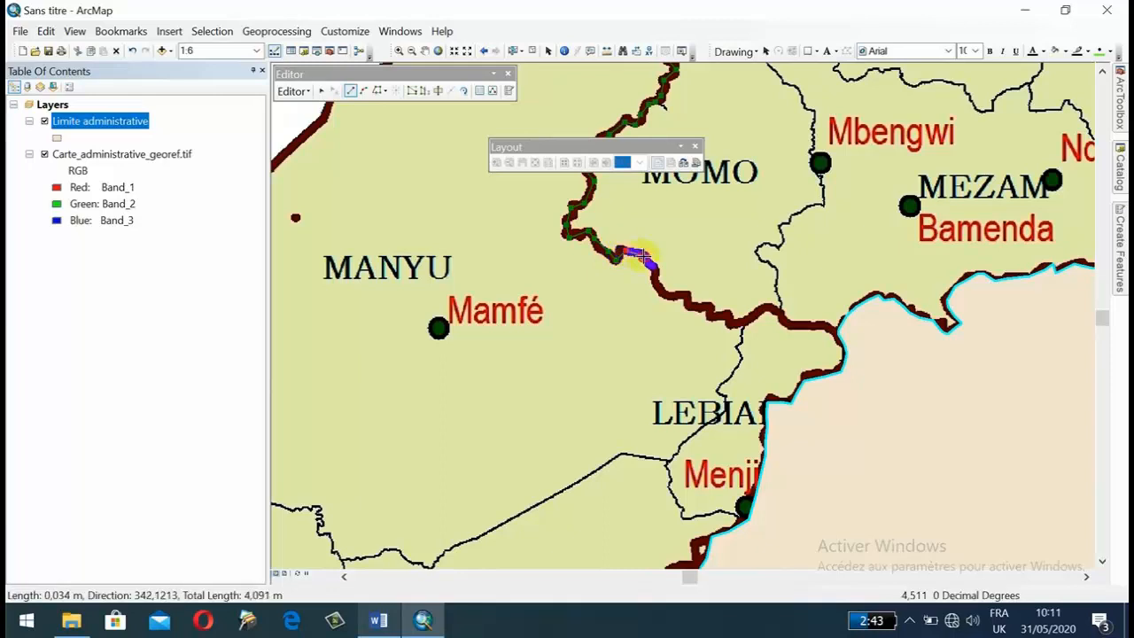
click(643, 255)
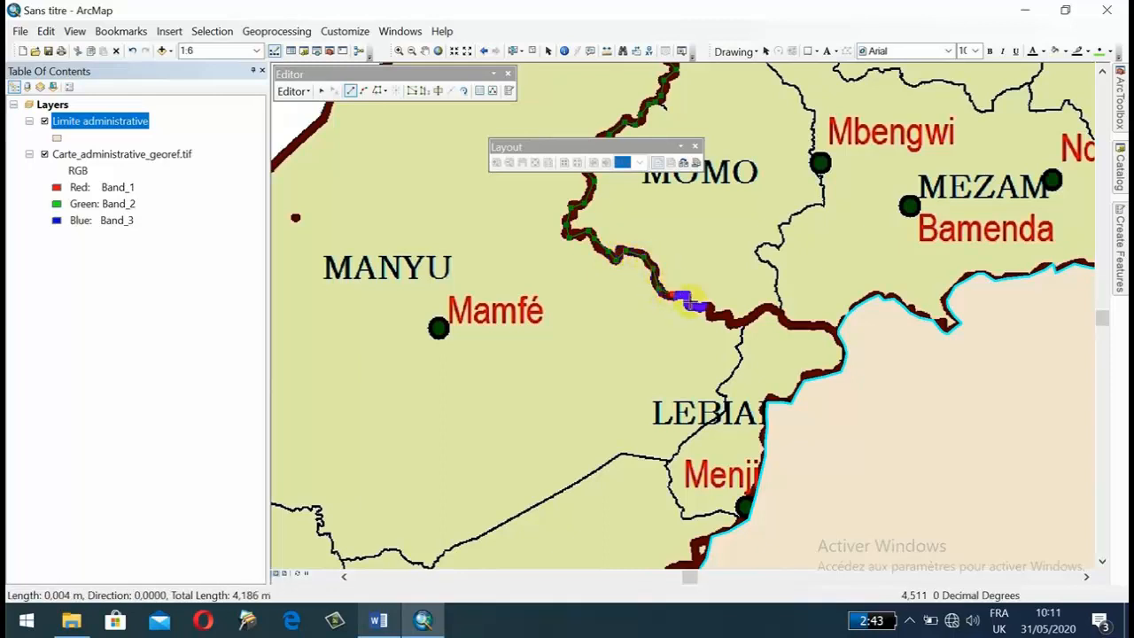
click(688, 296)
click(695, 307)
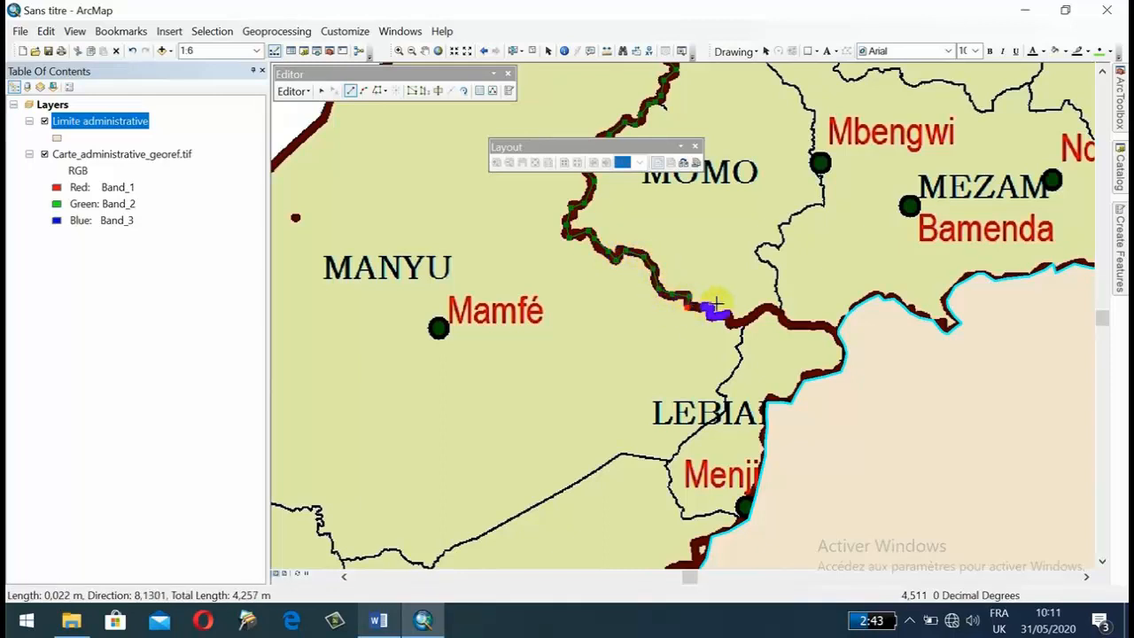
click(707, 311)
click(719, 317)
click(735, 321)
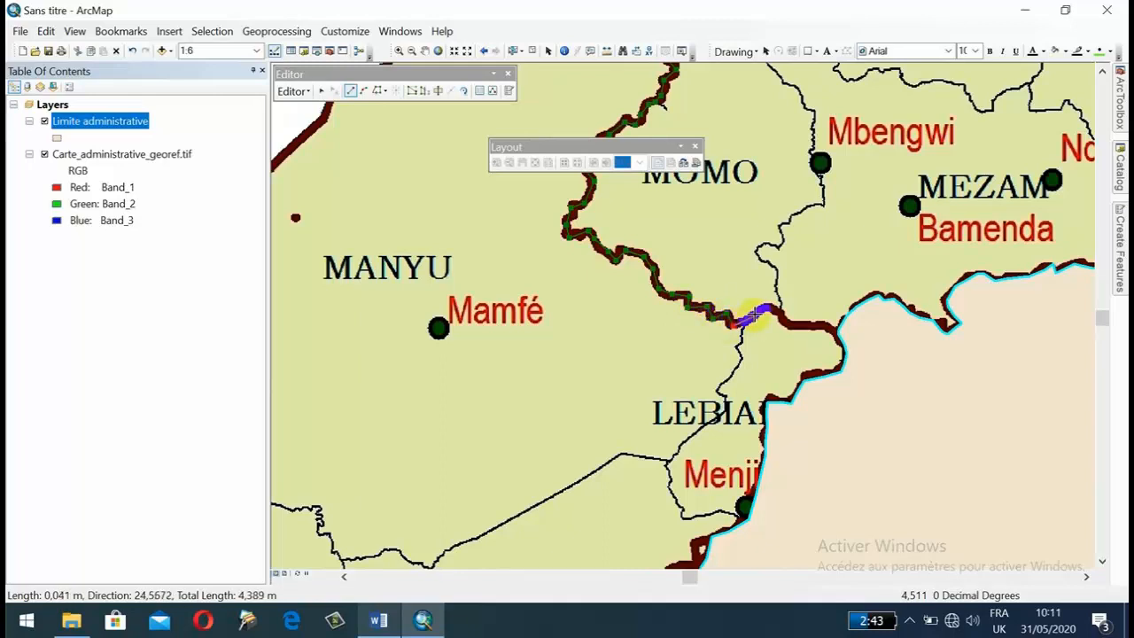
Trace LEBIALEM's northern boundary eastward and finish the adjoining polygon just inside the existing polygon.
click(751, 315)
click(768, 307)
click(784, 323)
drag(823, 327, 680, 344)
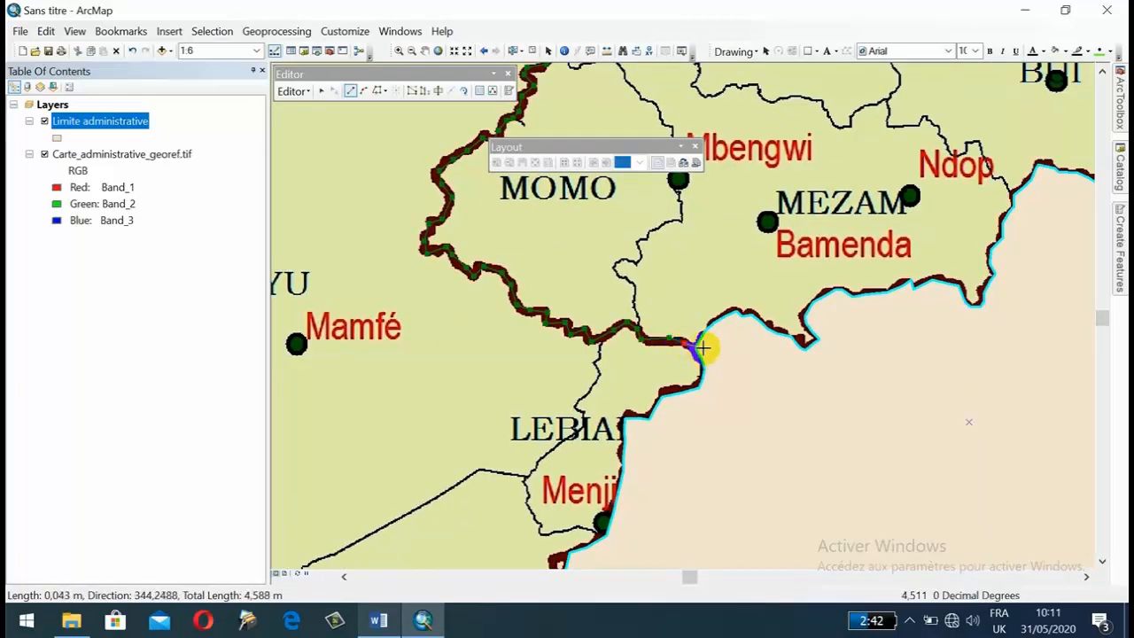
scroll(708, 347, up, 1)
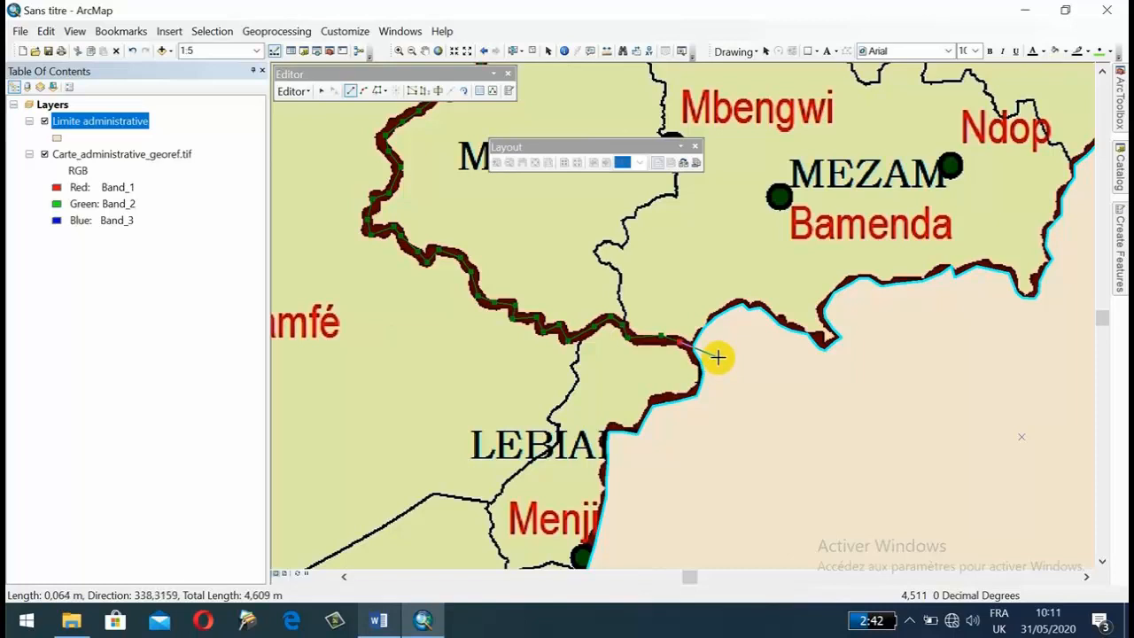
double_click(718, 357)
Check the two adjoining polygons on the map and their records in the Limite administrative attribute table, and close the table.
mouse_move(724, 351)
mouse_down()
mouse_move(492, 422)
mouse_move(499, 457)
mouse_up()
scroll(620, 344, down, 3)
scroll(622, 359, up, 3)
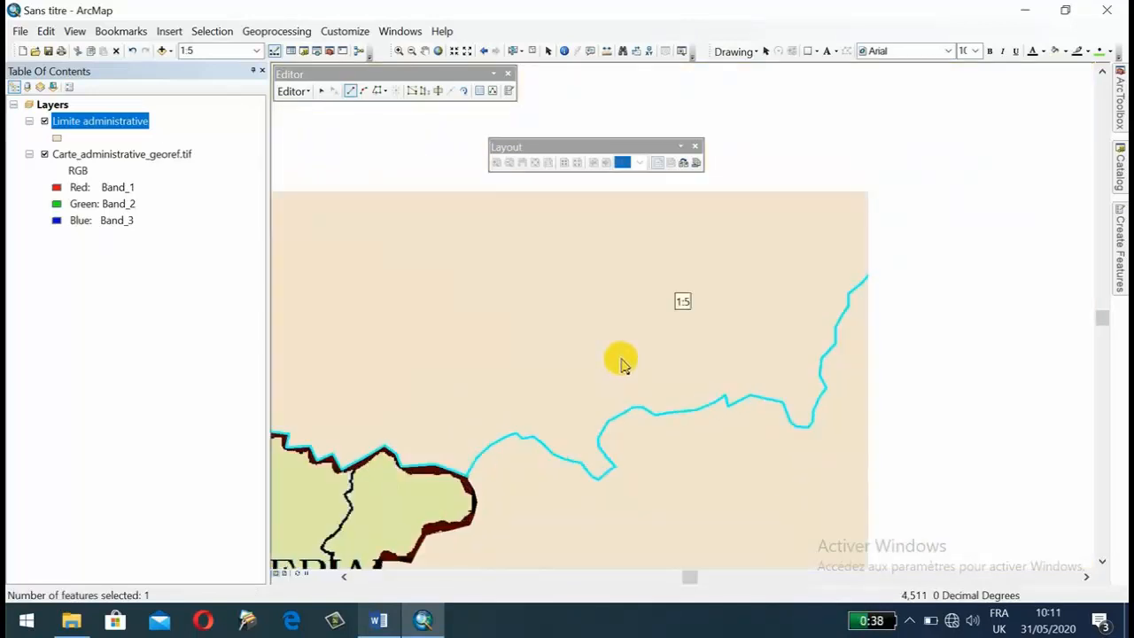
scroll(625, 354, down, 3)
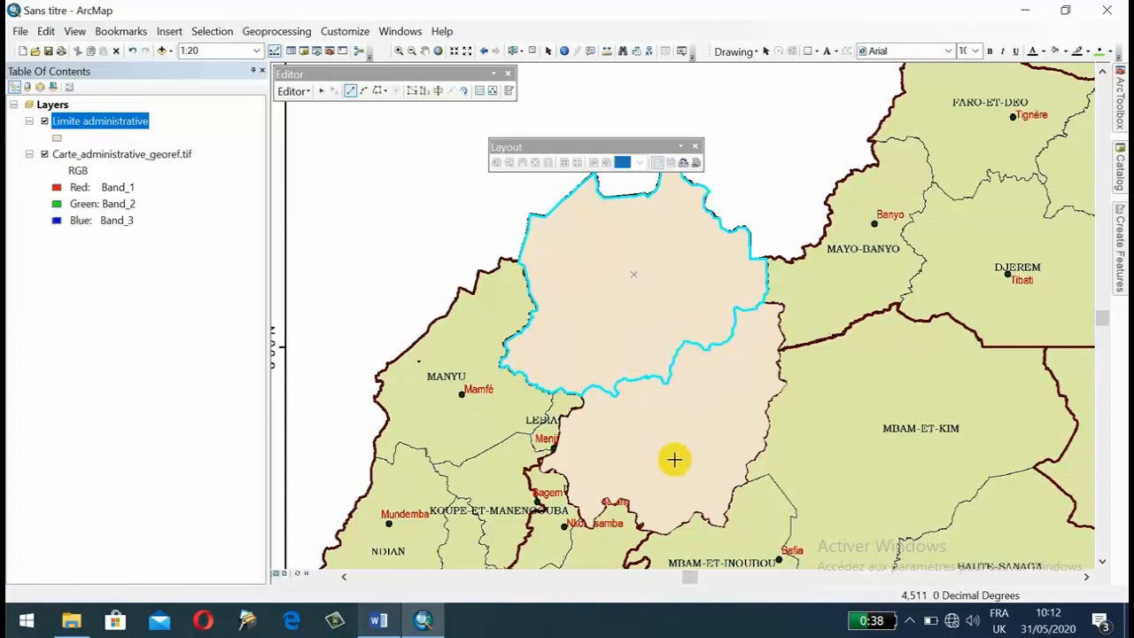
right_click(99, 123)
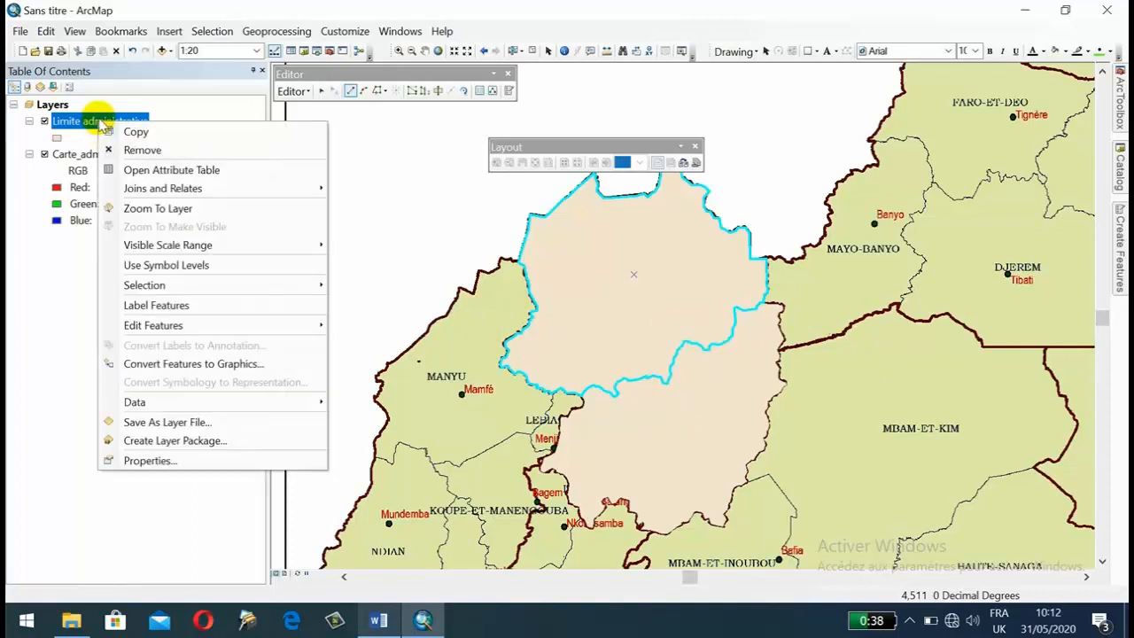
click(155, 169)
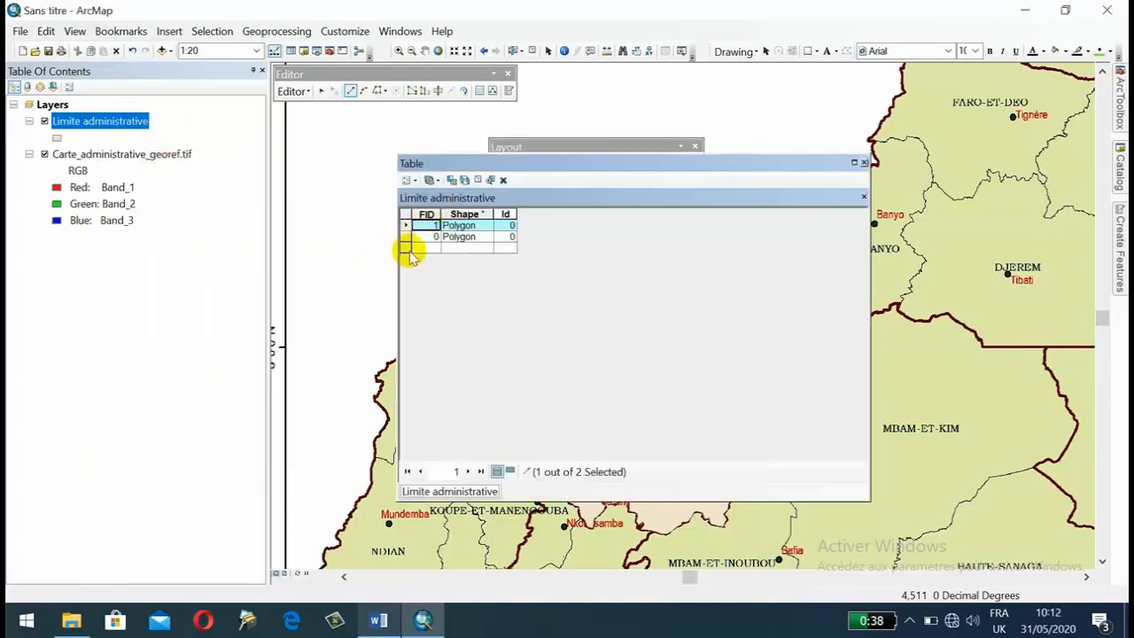
click(863, 163)
Set up a new shapefile in the Tuto folder named "Capitalee regionale" with the Point feature type.
drag(601, 358, 575, 312)
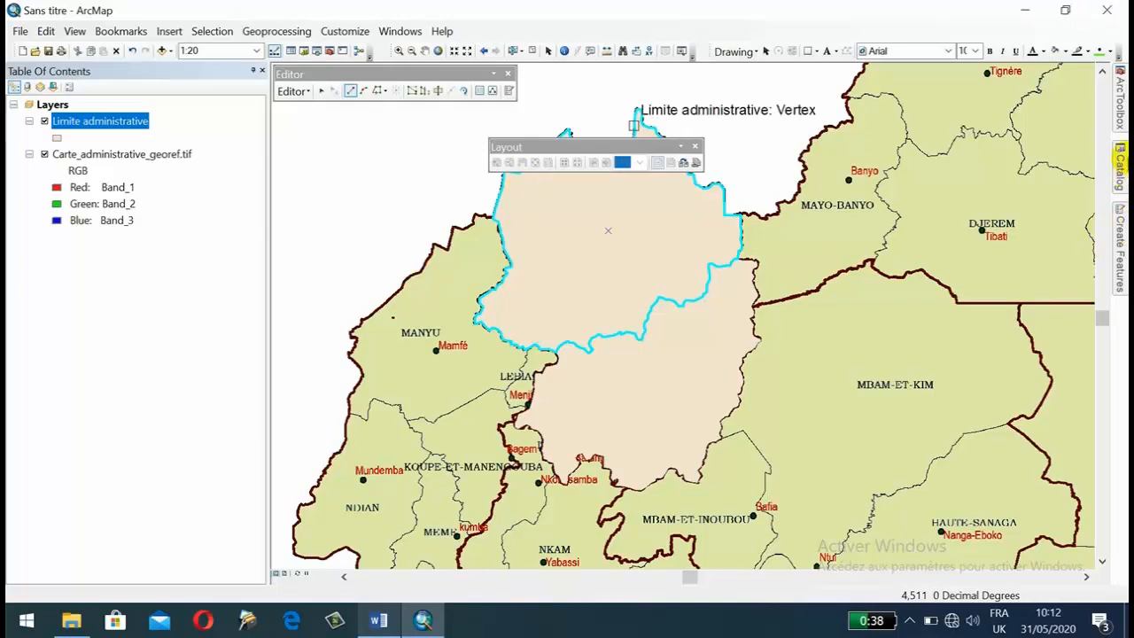
click(1121, 160)
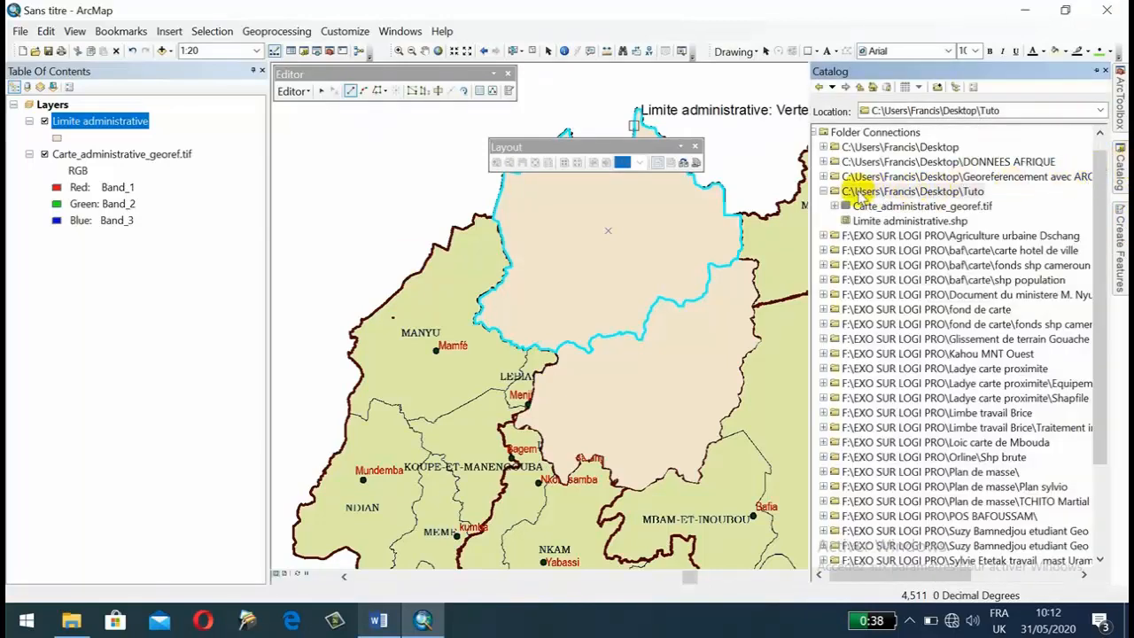
right_click(884, 194)
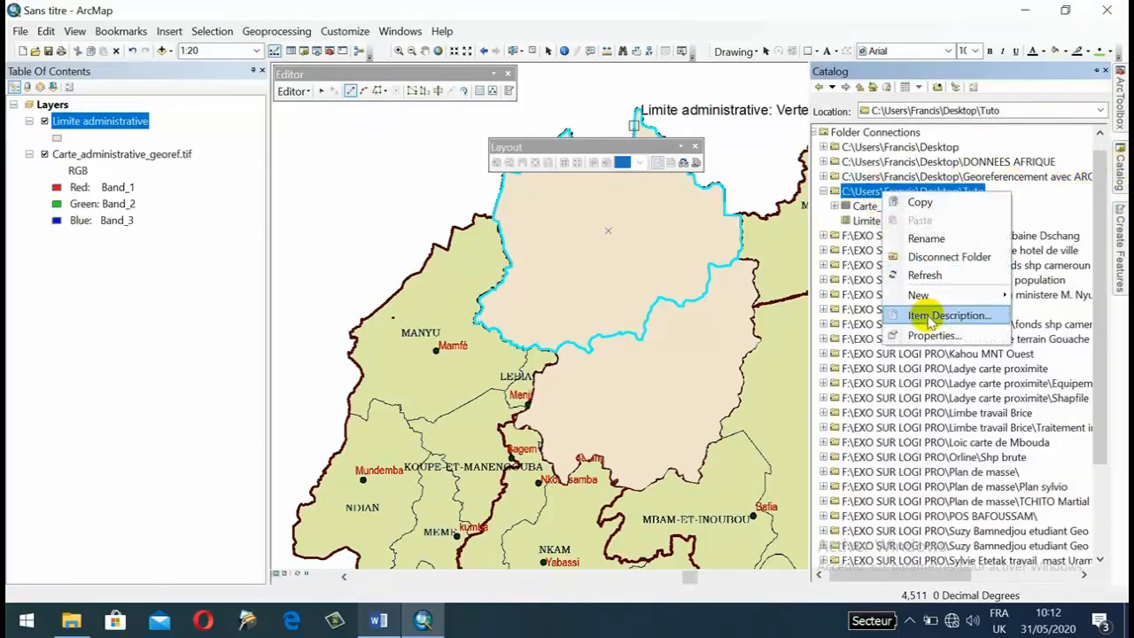
mouse_move(943, 300)
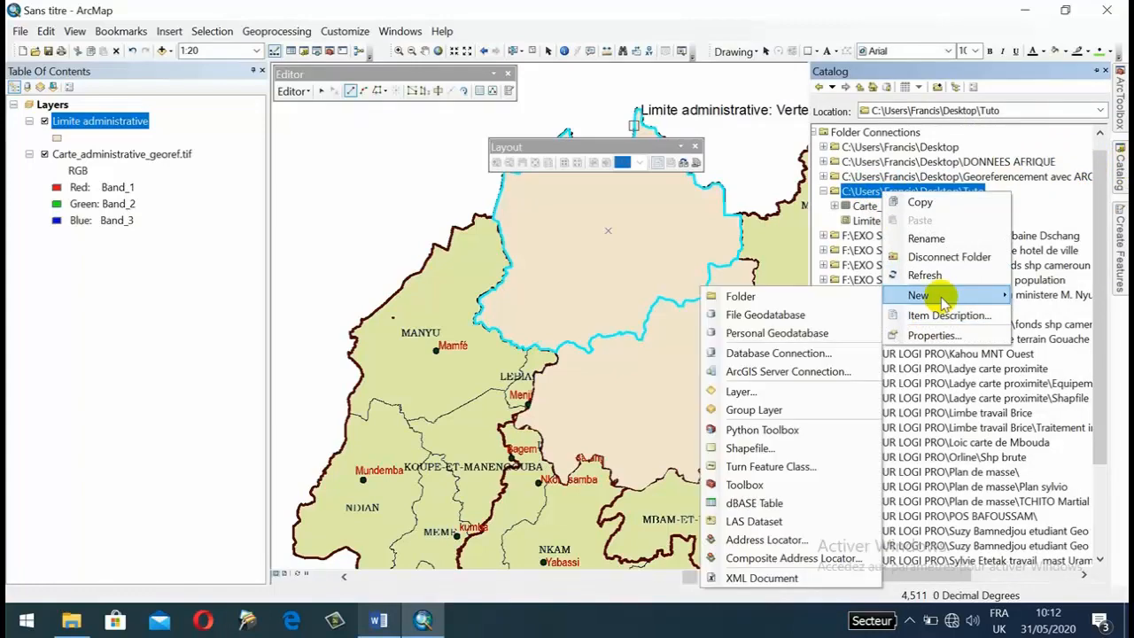
click(762, 449)
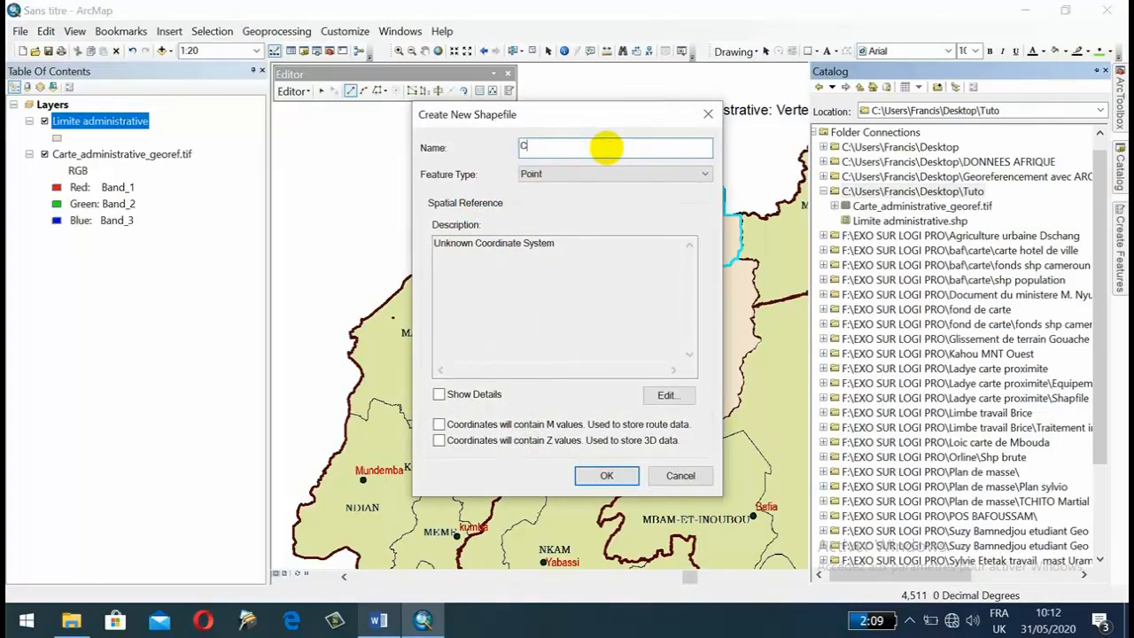
text(Capitalee)
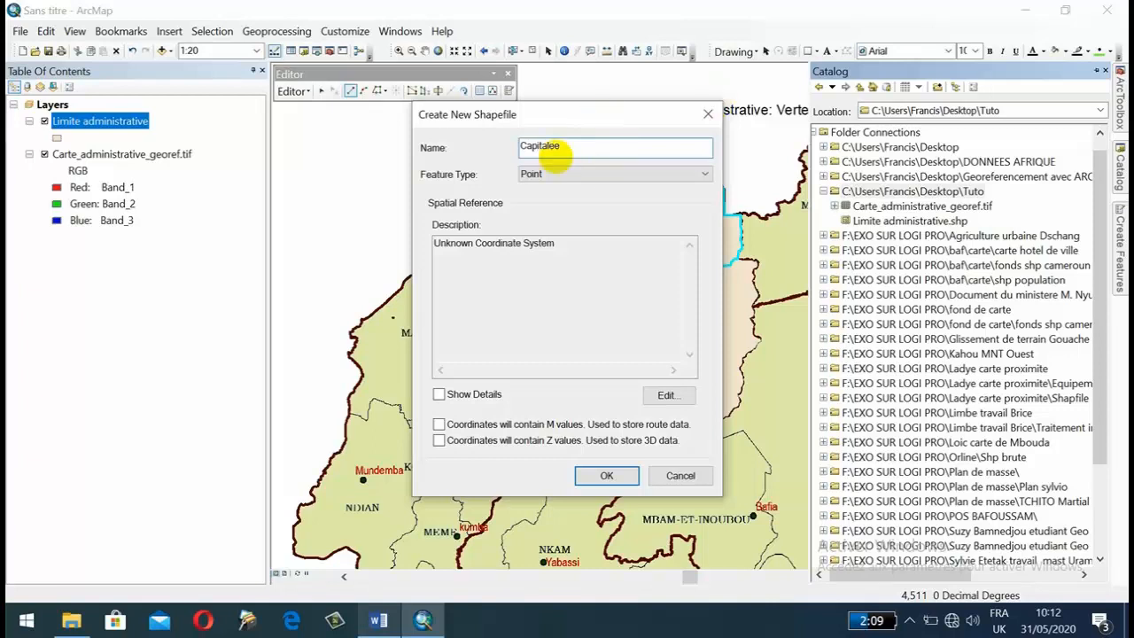
text( regionale)
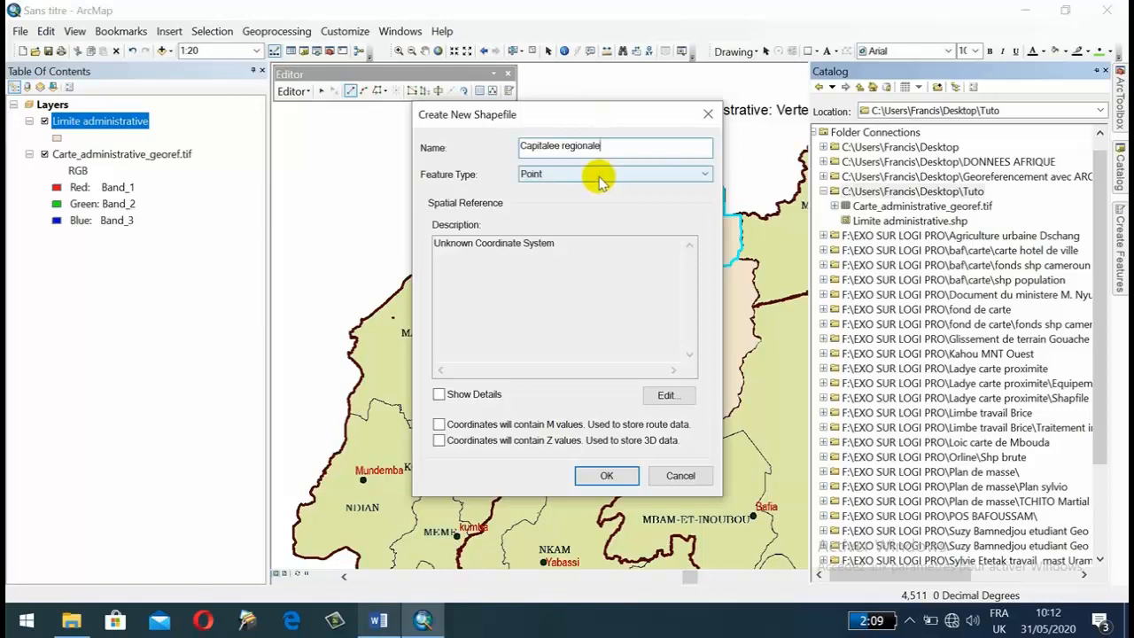
click(599, 176)
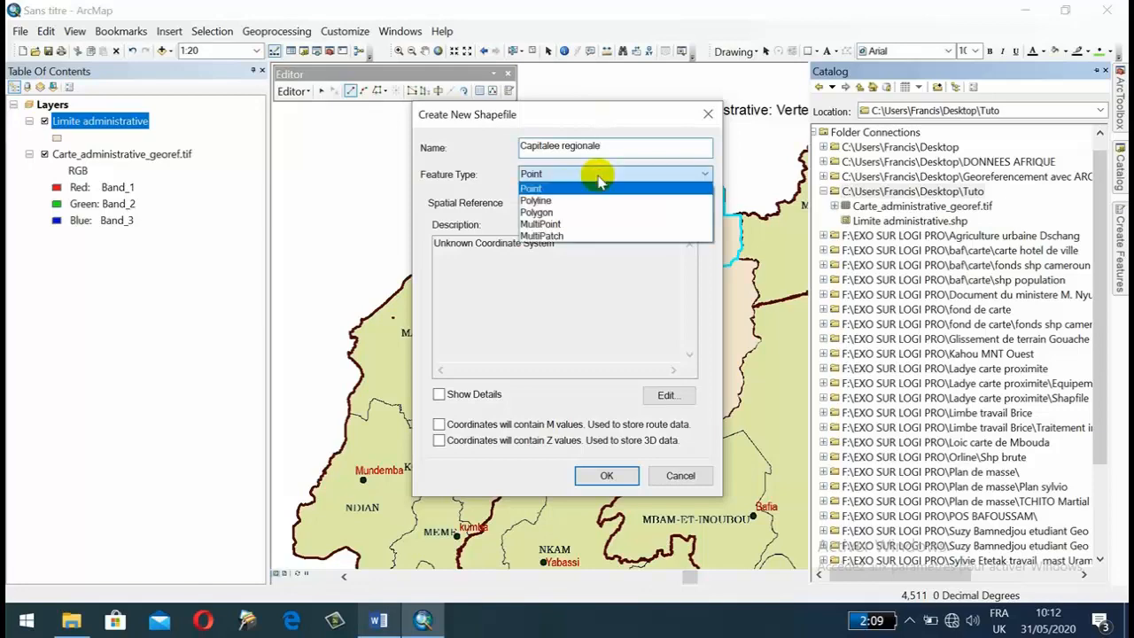
click(535, 188)
Import the WGS_1984_UTM_Zone_32N coordinate system from Limite administrative.shp in the Tuto folder and create the point shapefile.
click(665, 394)
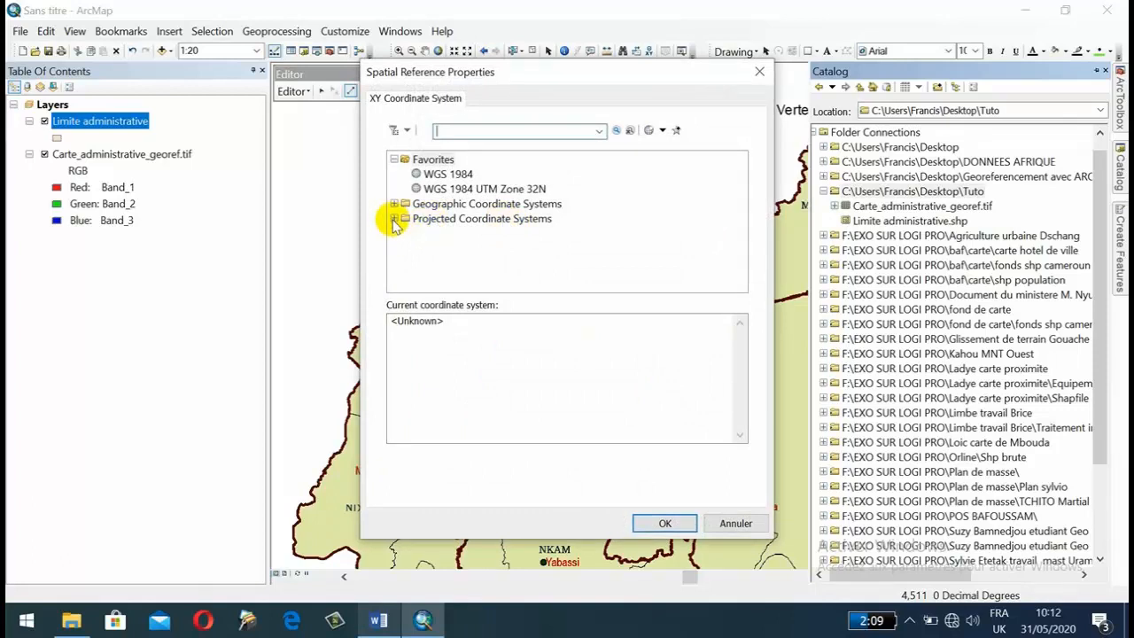
click(663, 131)
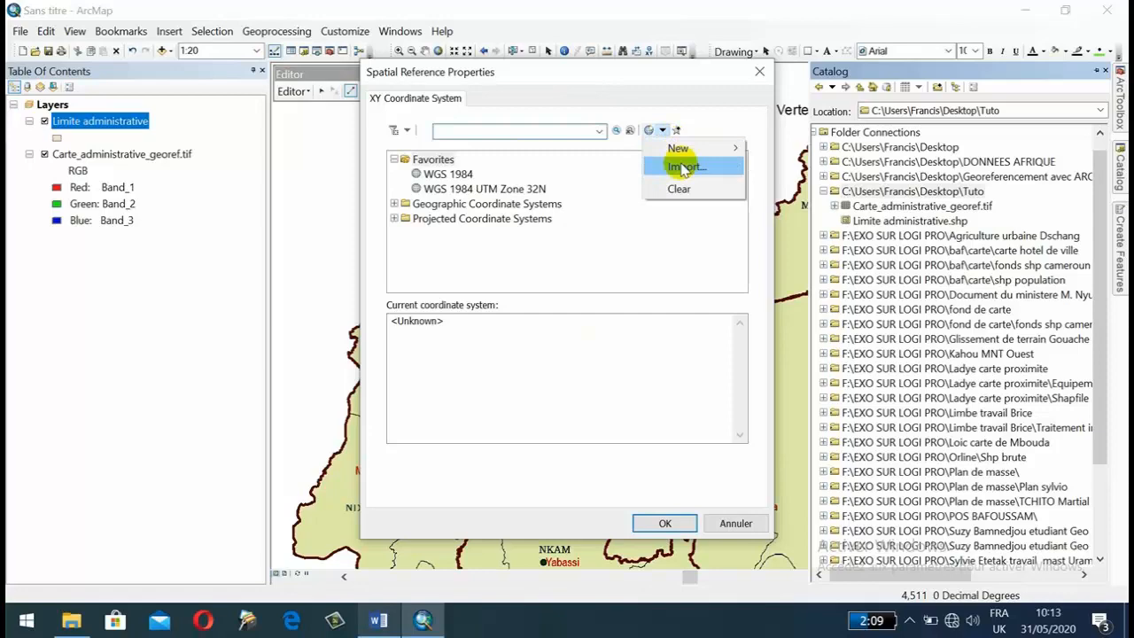
click(682, 168)
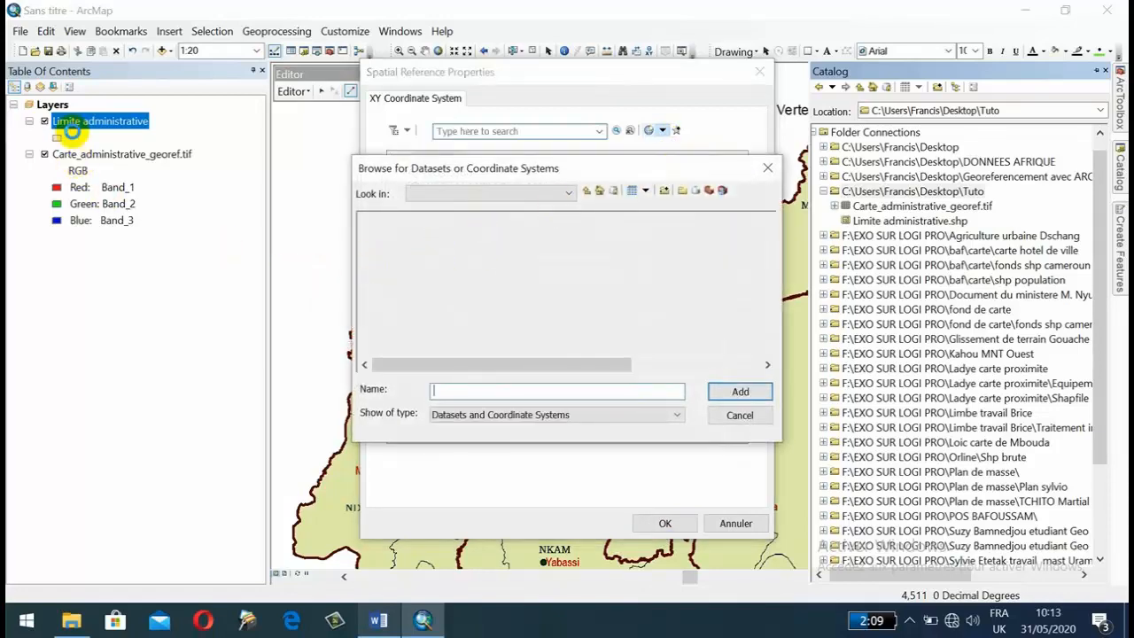
click(461, 193)
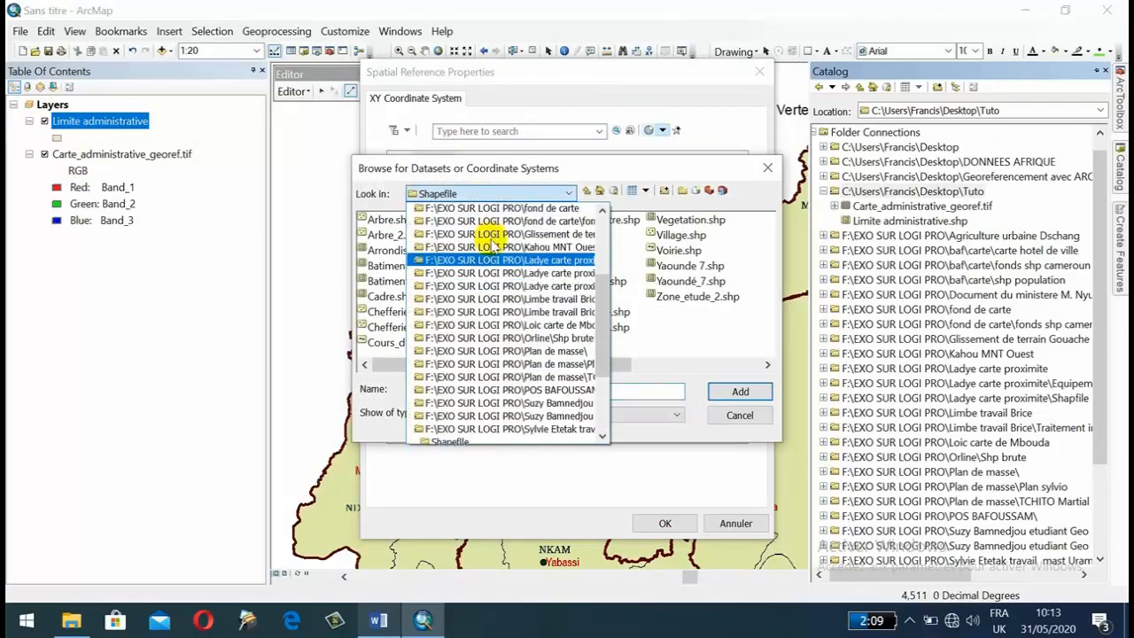
scroll(492, 246, up, 5)
click(509, 275)
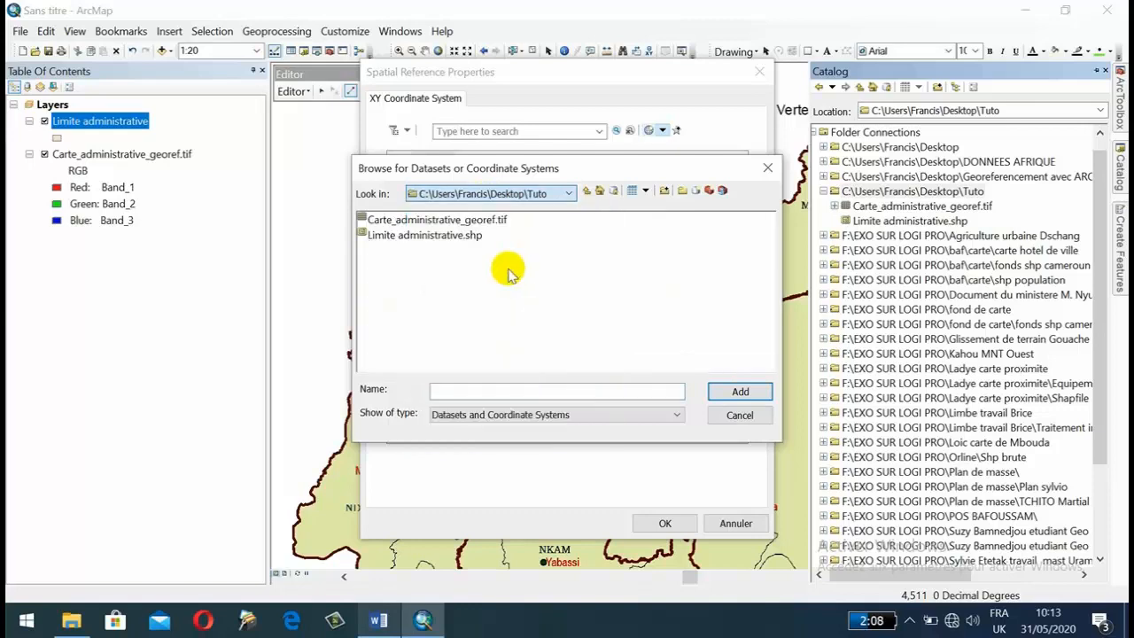
click(405, 235)
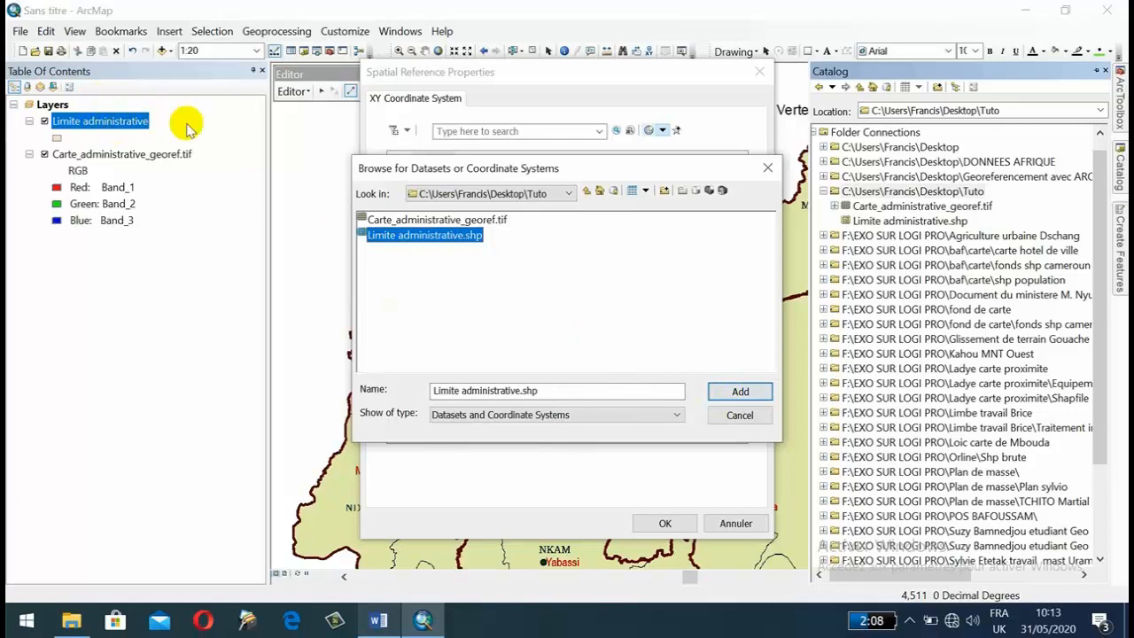
click(737, 390)
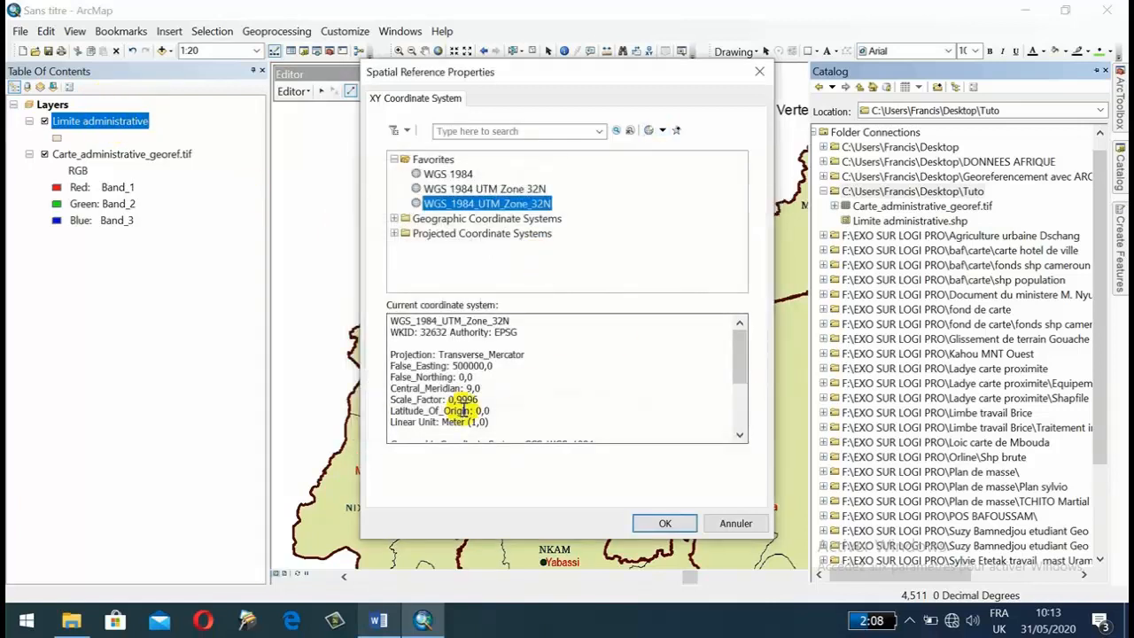
click(665, 523)
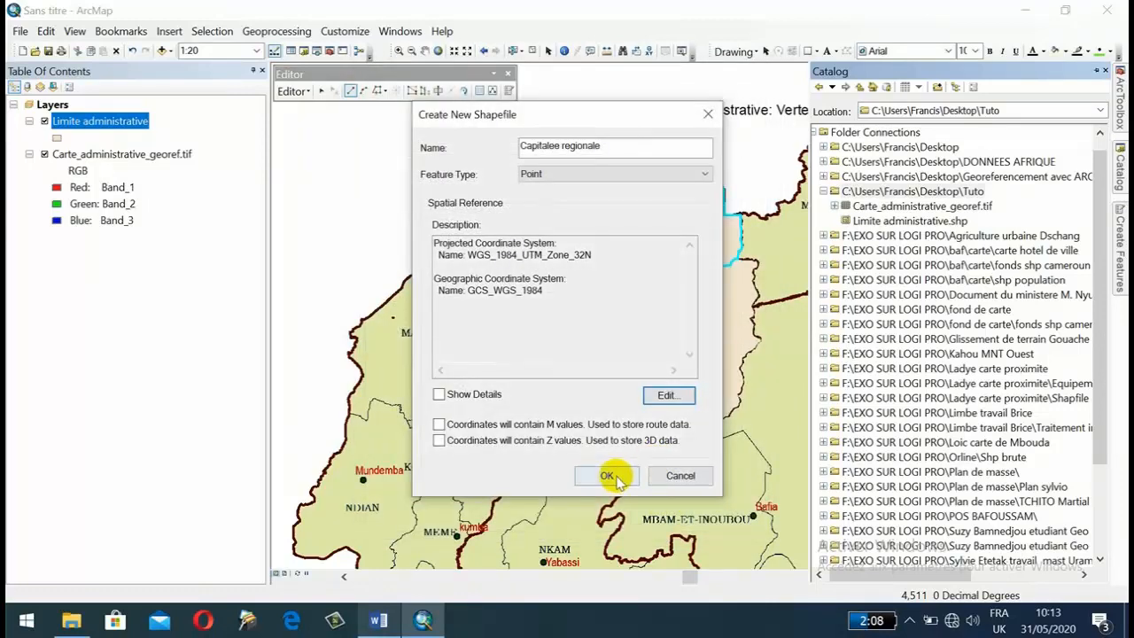
click(618, 479)
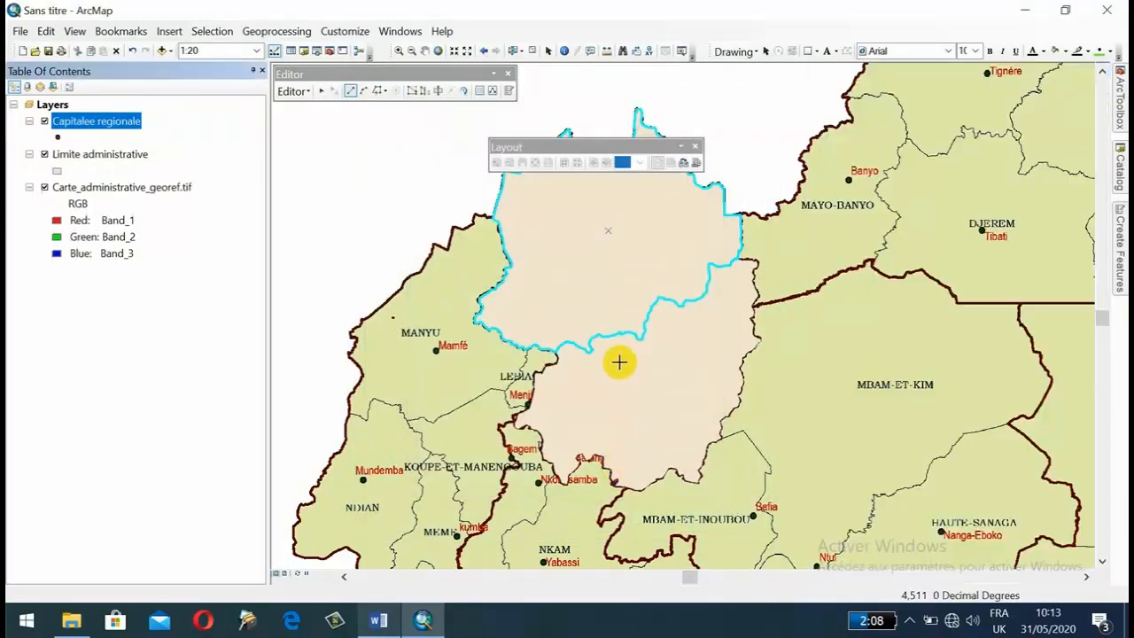
Style the Limite administrative layer with no fill colour and a black outline of width 1.
drag(619, 362, 471, 335)
drag(435, 263, 539, 293)
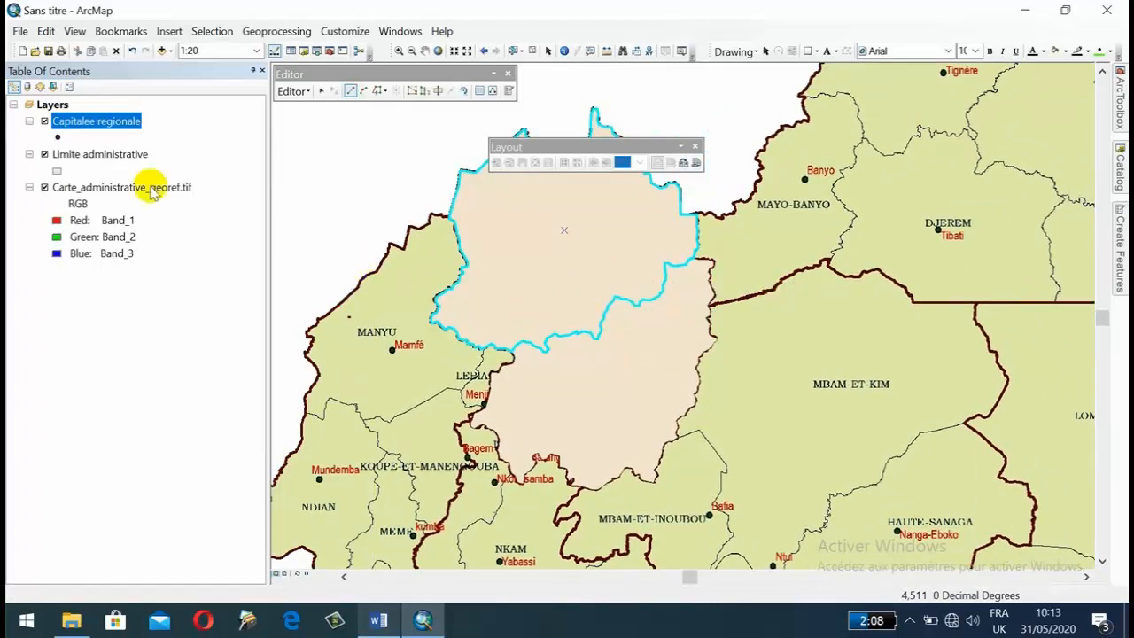
click(56, 169)
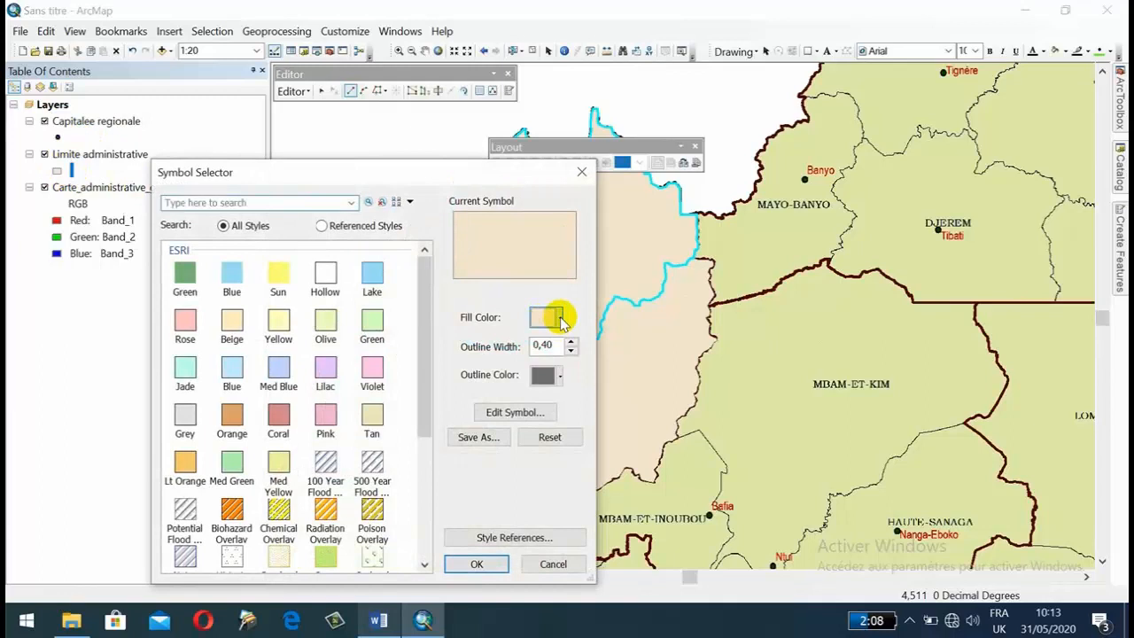
click(559, 319)
click(577, 343)
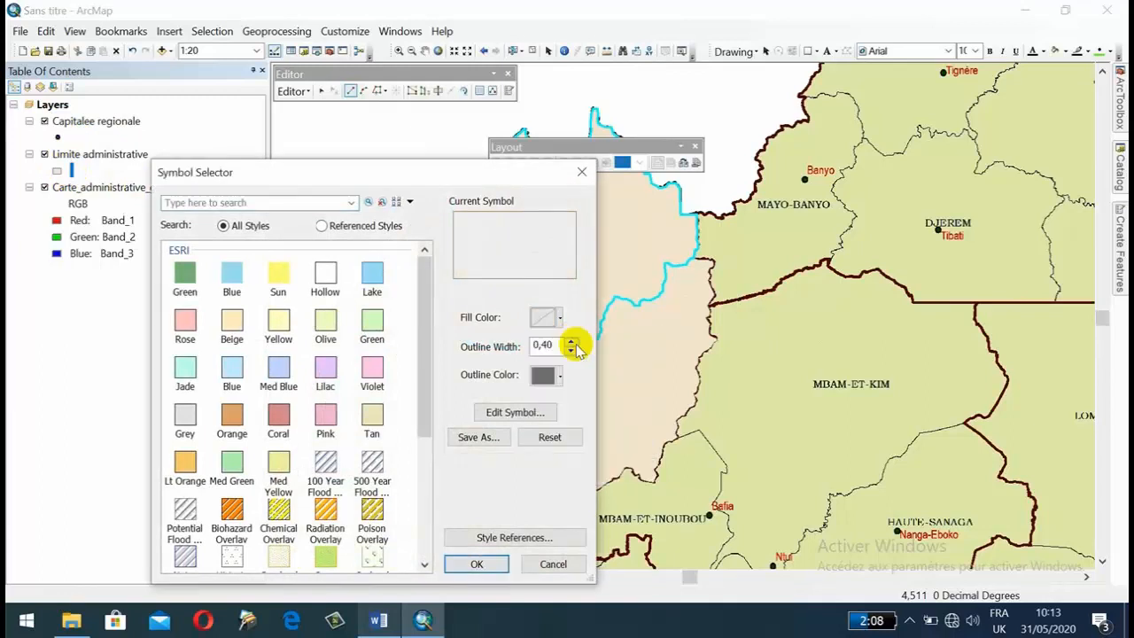
click(558, 376)
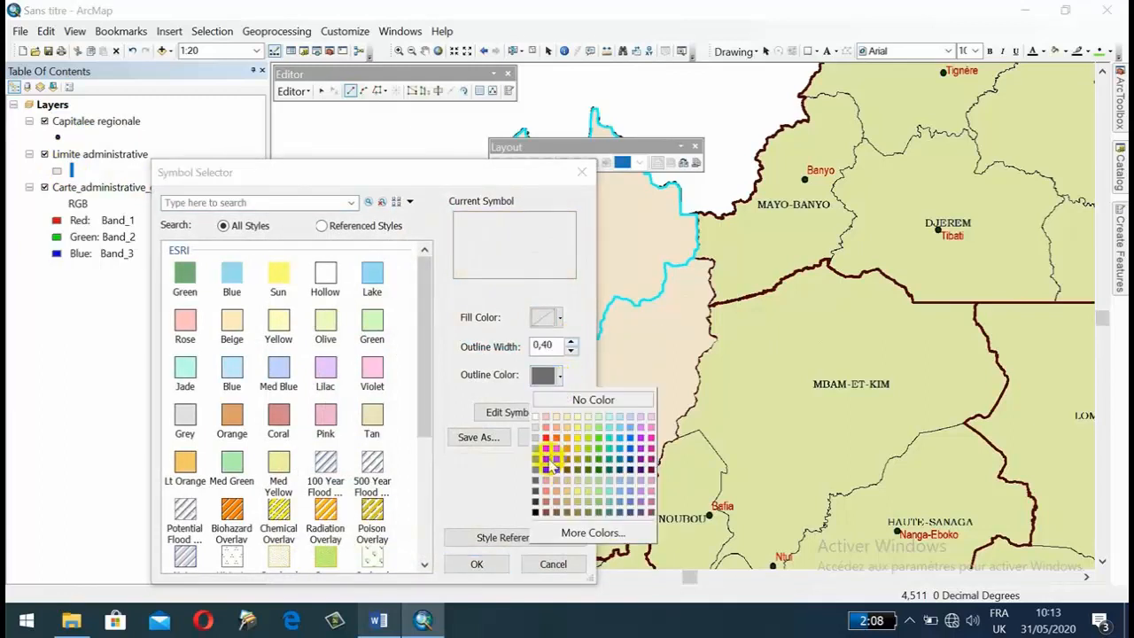
click(536, 510)
click(570, 343)
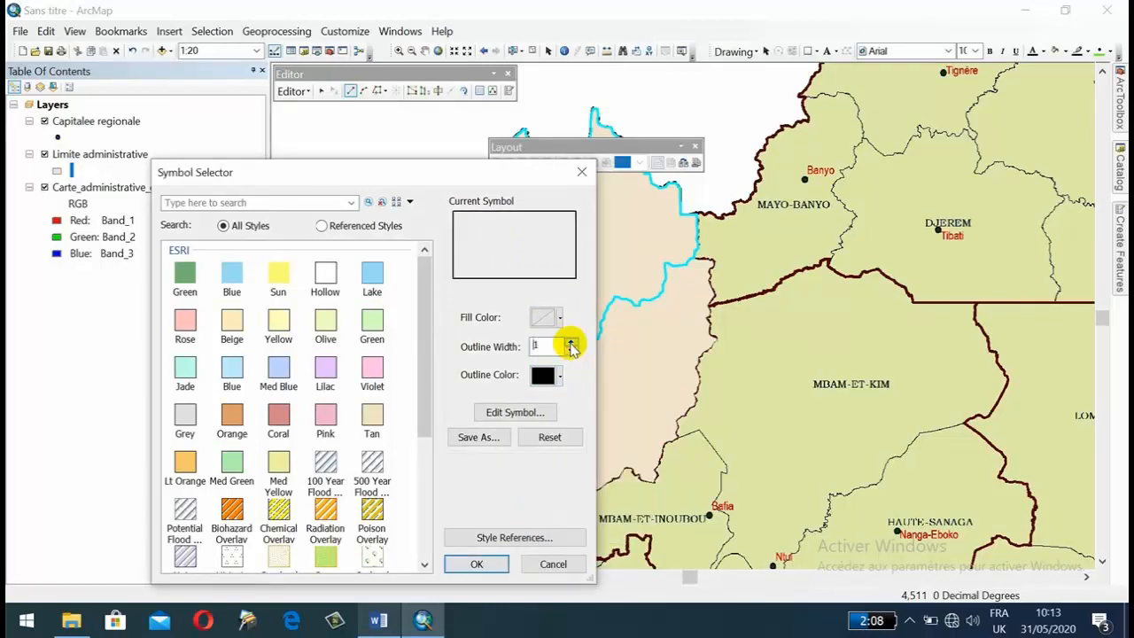
click(477, 564)
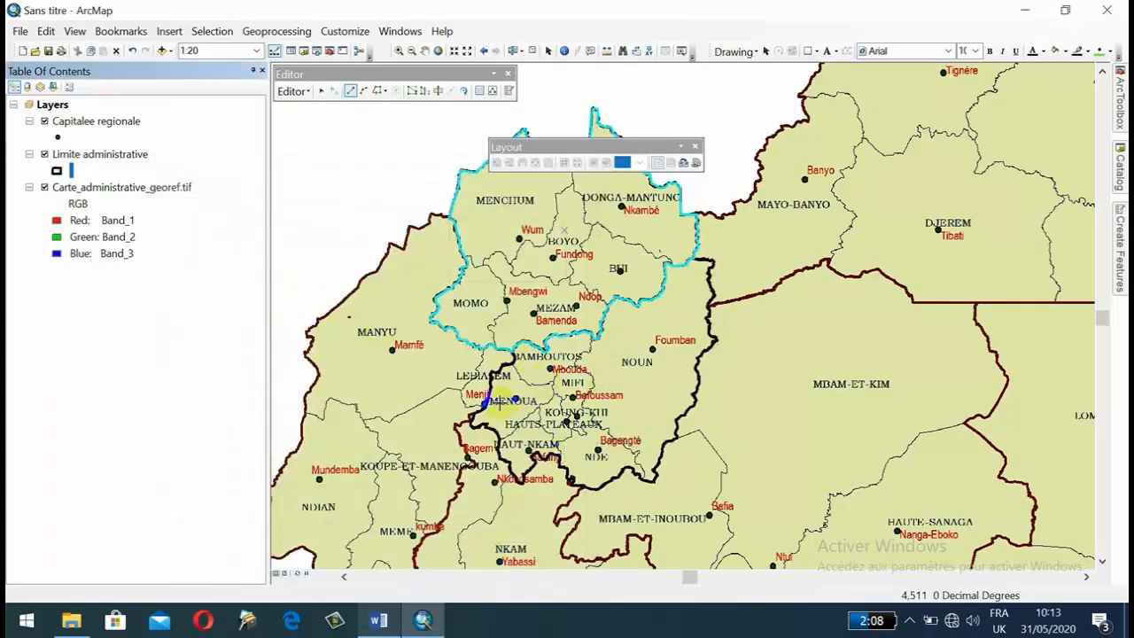
Create a feature template for the Capitalee regionale layer and select it for adding points.
drag(498, 403, 544, 291)
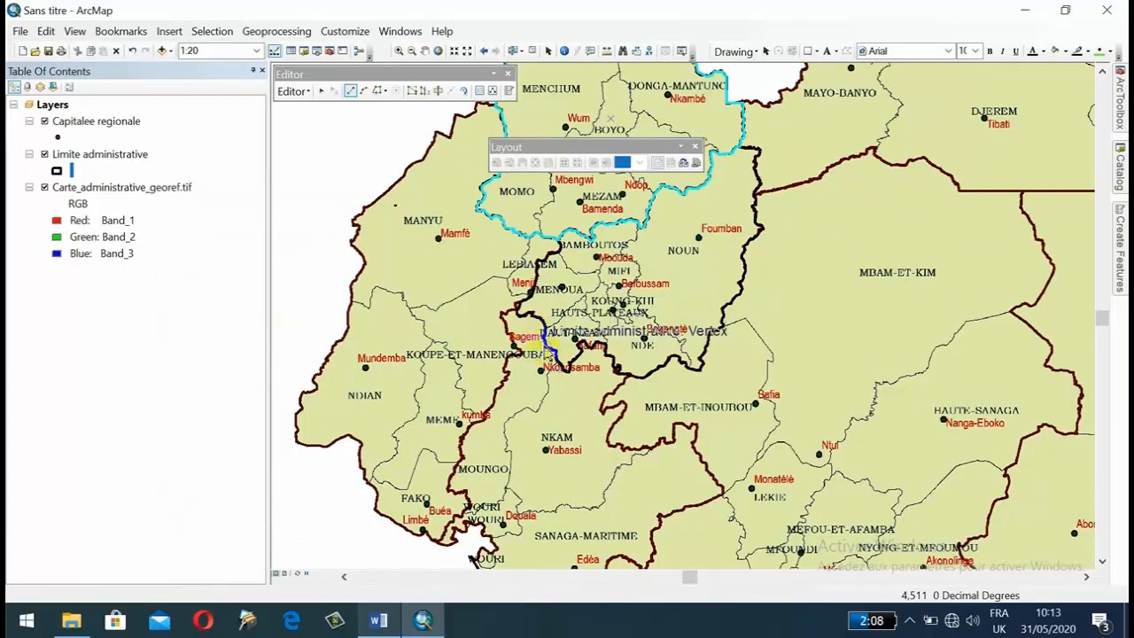
click(93, 121)
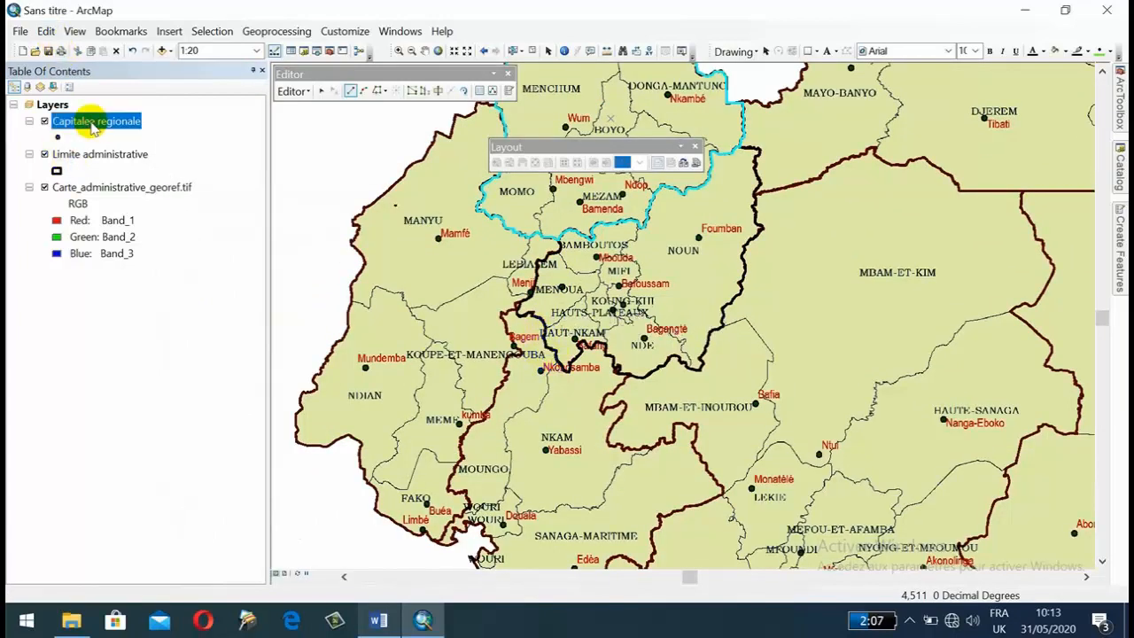
right_click(93, 121)
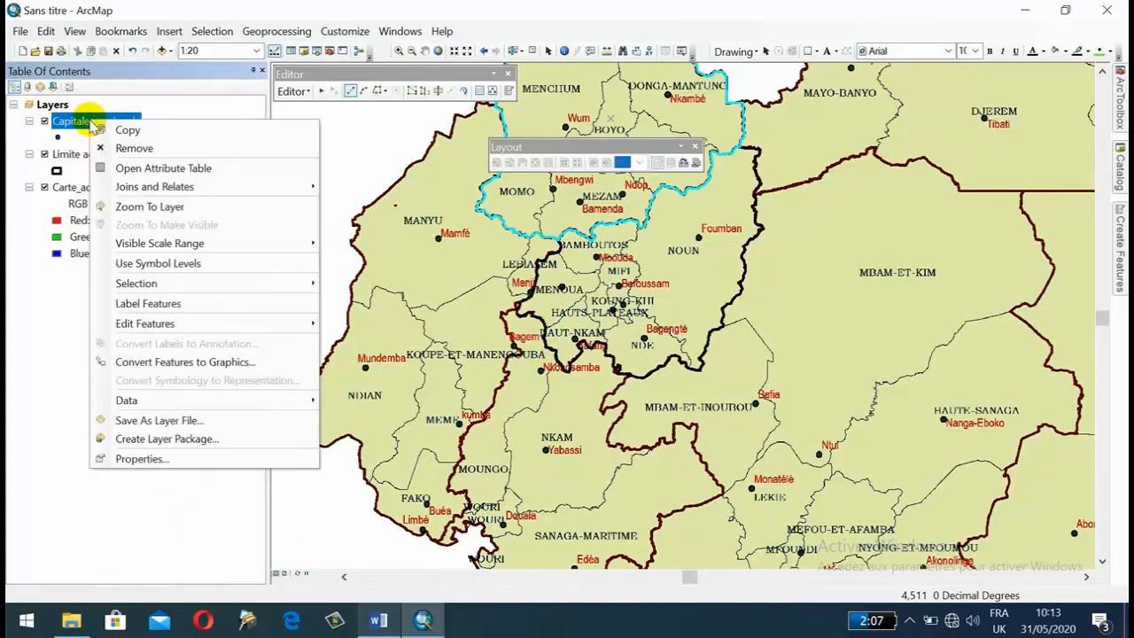
mouse_move(240, 325)
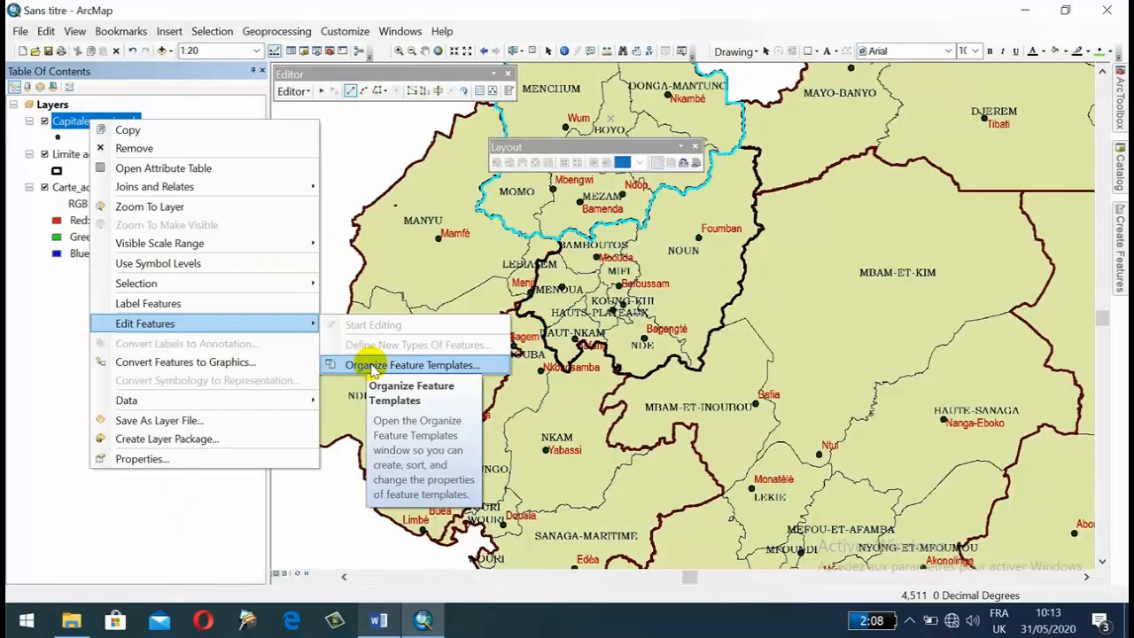
click(373, 366)
click(367, 148)
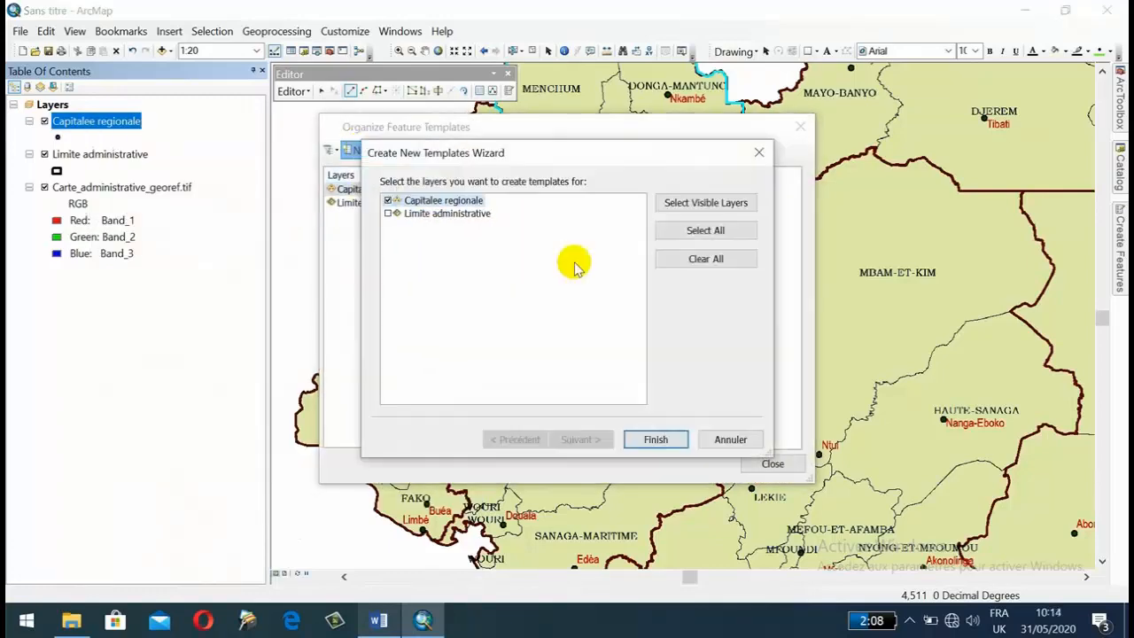
click(655, 438)
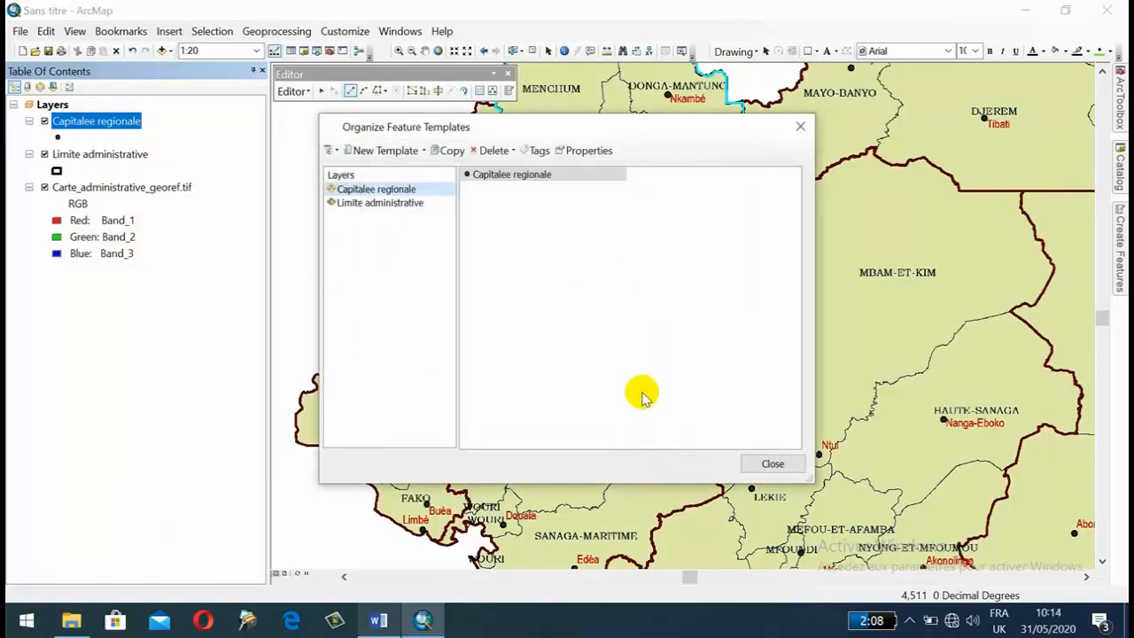
click(767, 463)
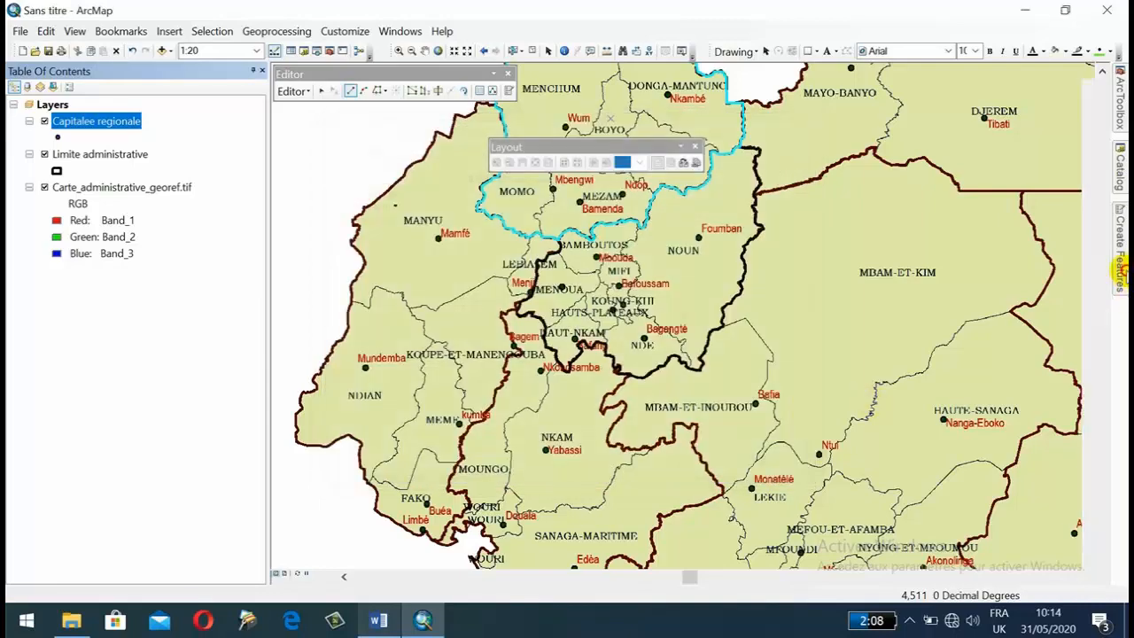
click(1122, 271)
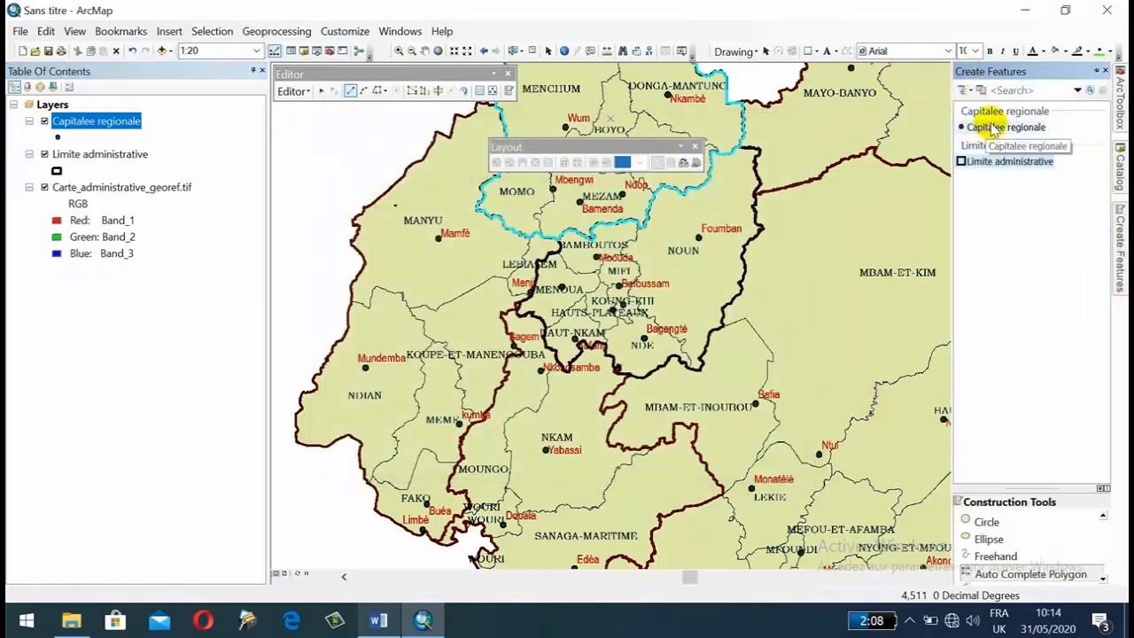
click(1007, 130)
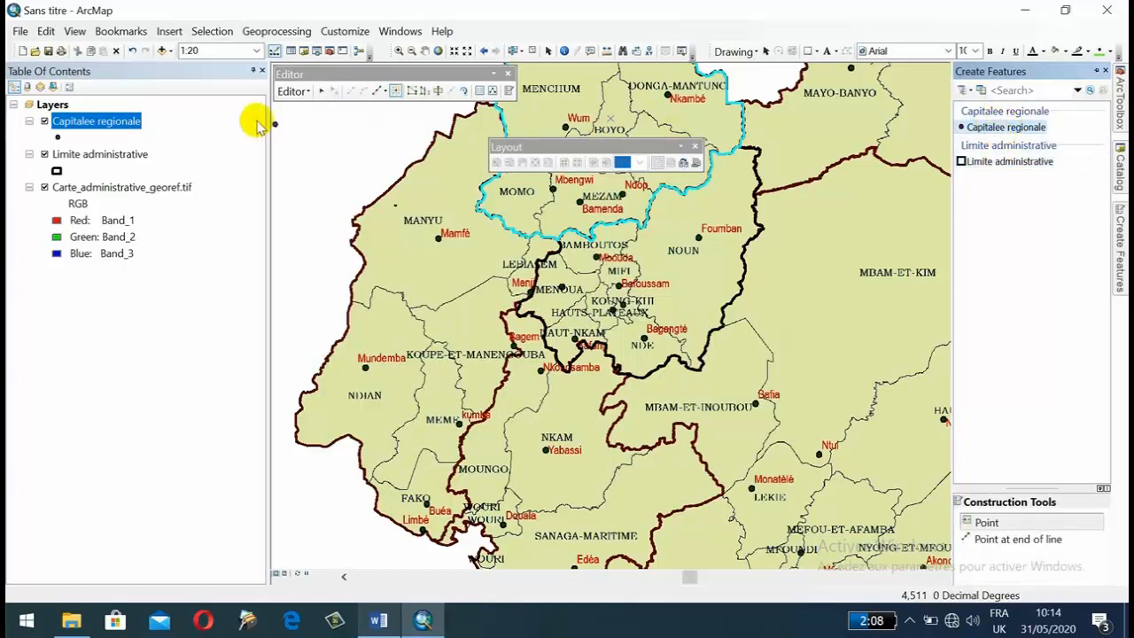
Save the edits and stop the editing session.
click(293, 92)
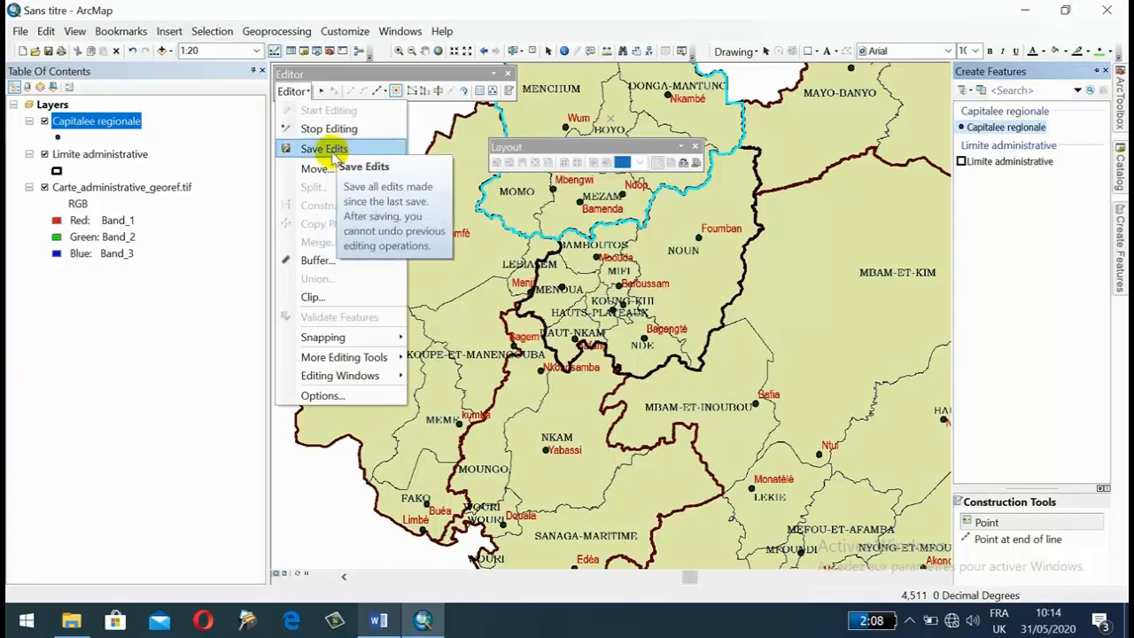
click(324, 149)
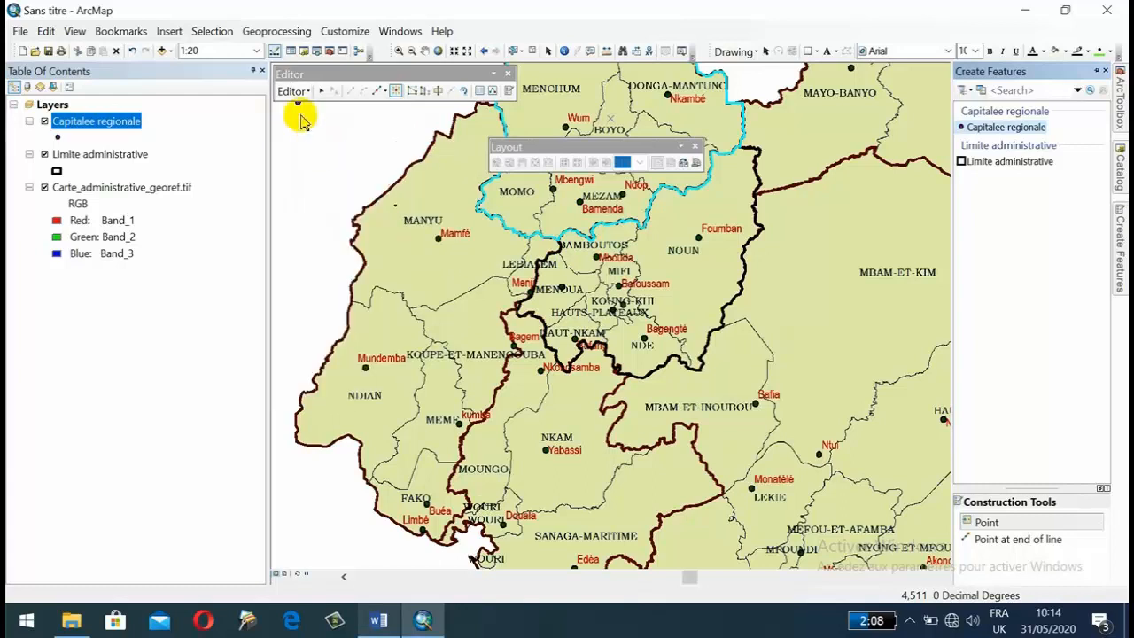
click(293, 92)
click(321, 129)
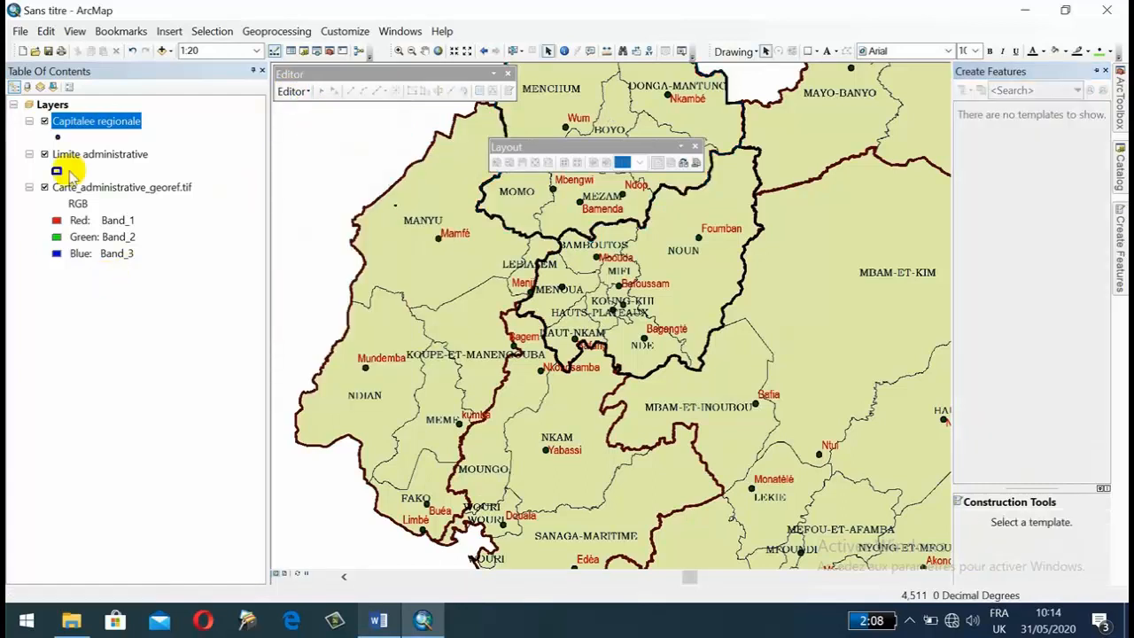
Start a new edit session on the Capitalee regionale layer and select its point template.
right_click(71, 121)
mouse_move(220, 327)
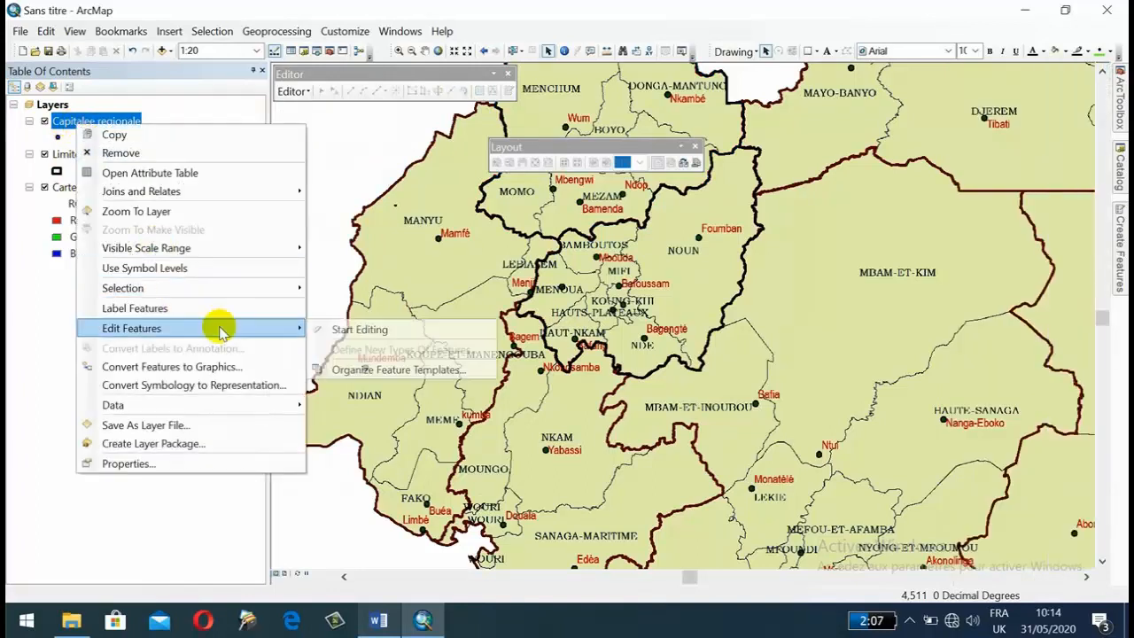
click(372, 332)
mouse_move(1119, 222)
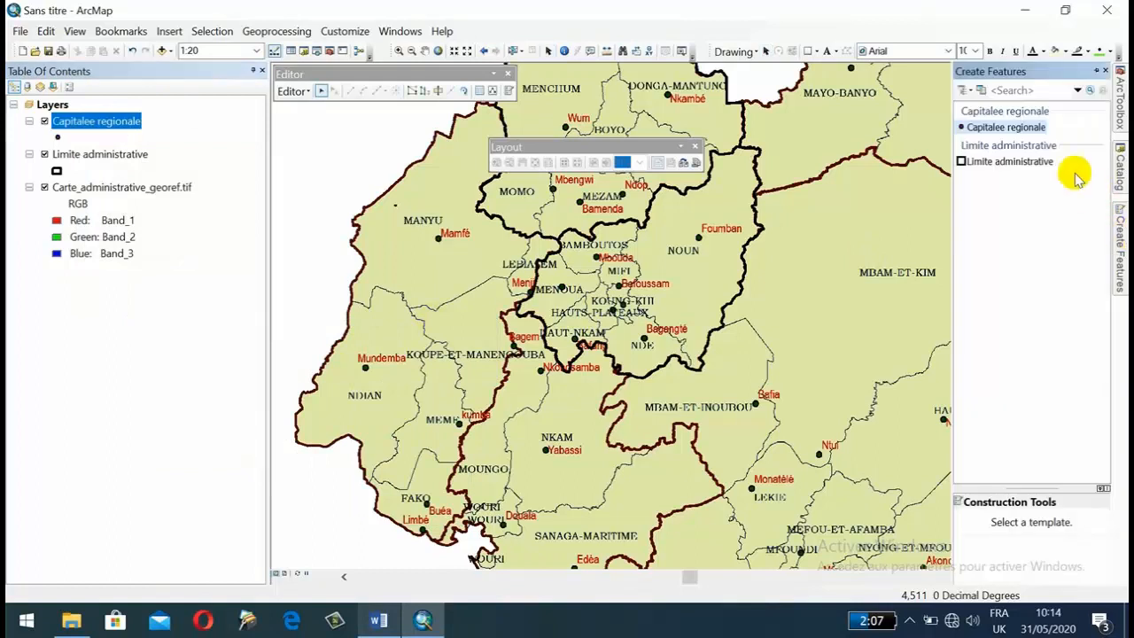
click(998, 128)
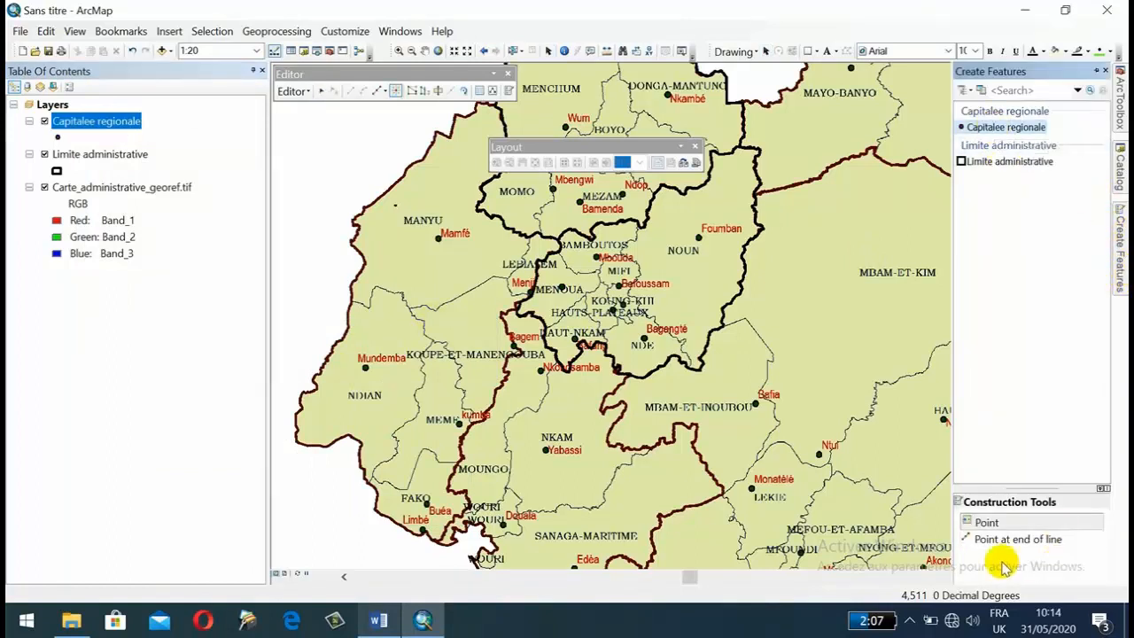
Place one Capitalee regionale point at the MIFI label just above Bafoussam and another on the Bamenda town dot.
scroll(633, 278, up, 5)
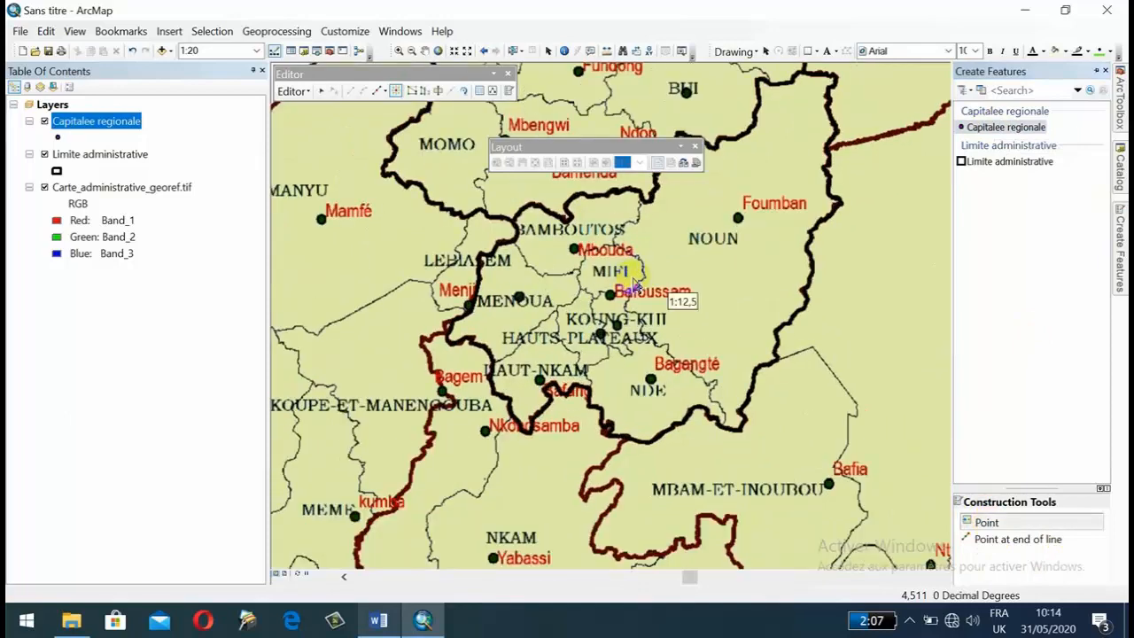
click(564, 328)
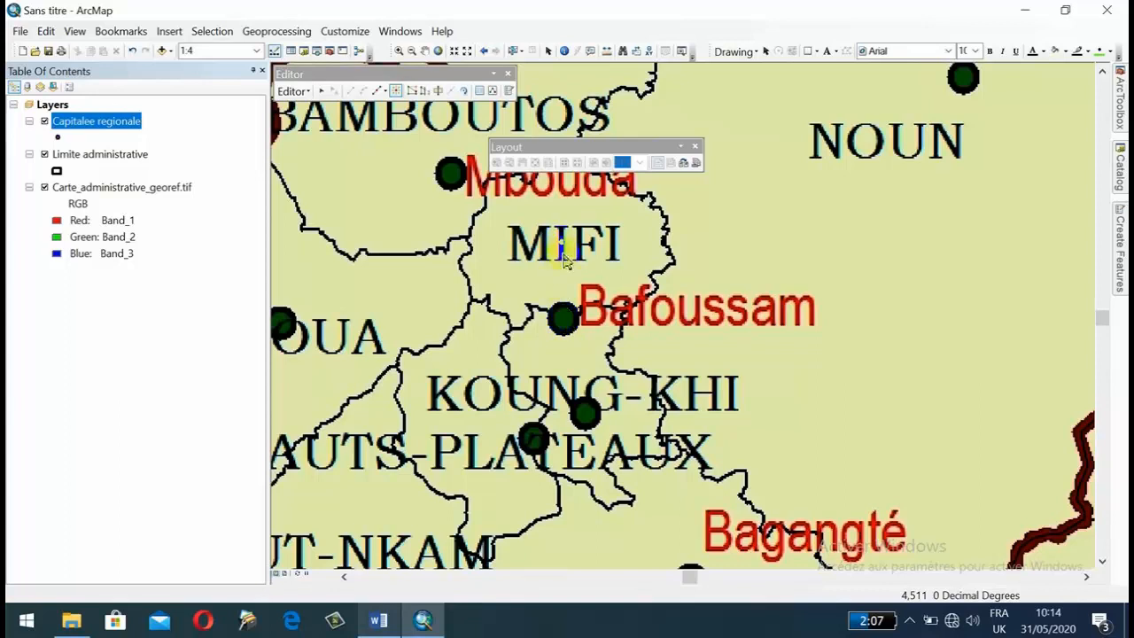
click(570, 309)
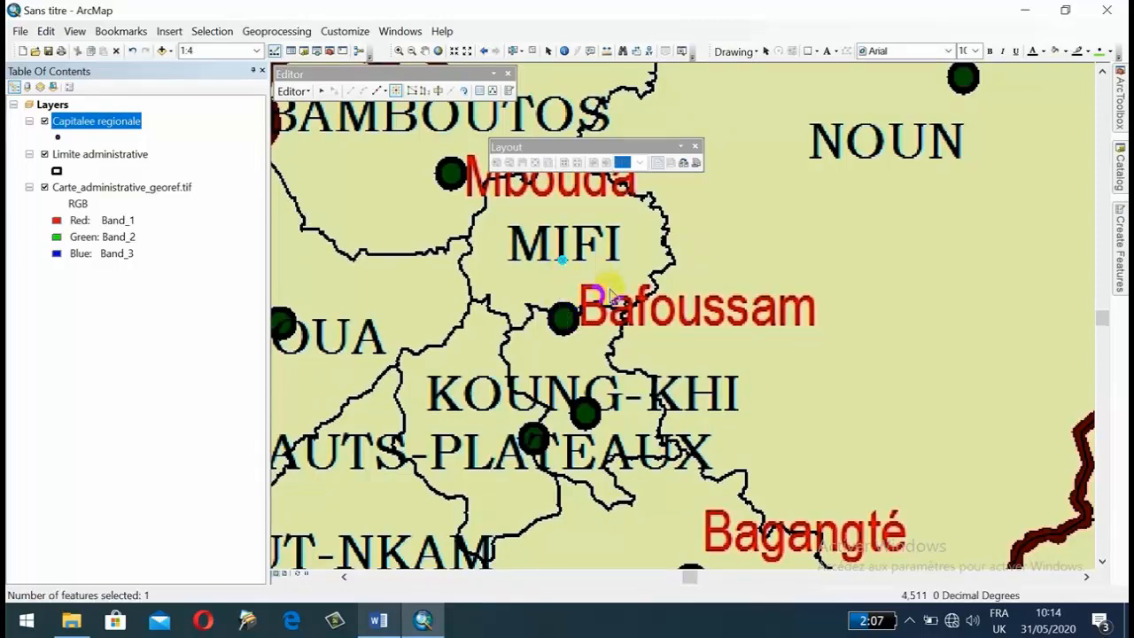
scroll(607, 285, down, 2)
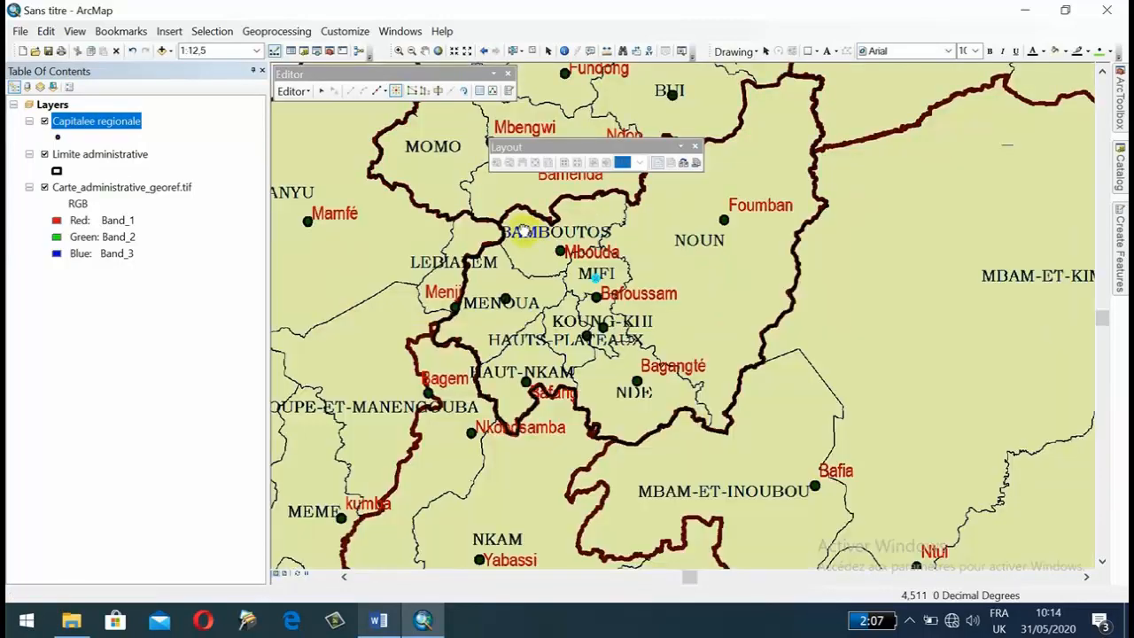
drag(525, 232, 559, 413)
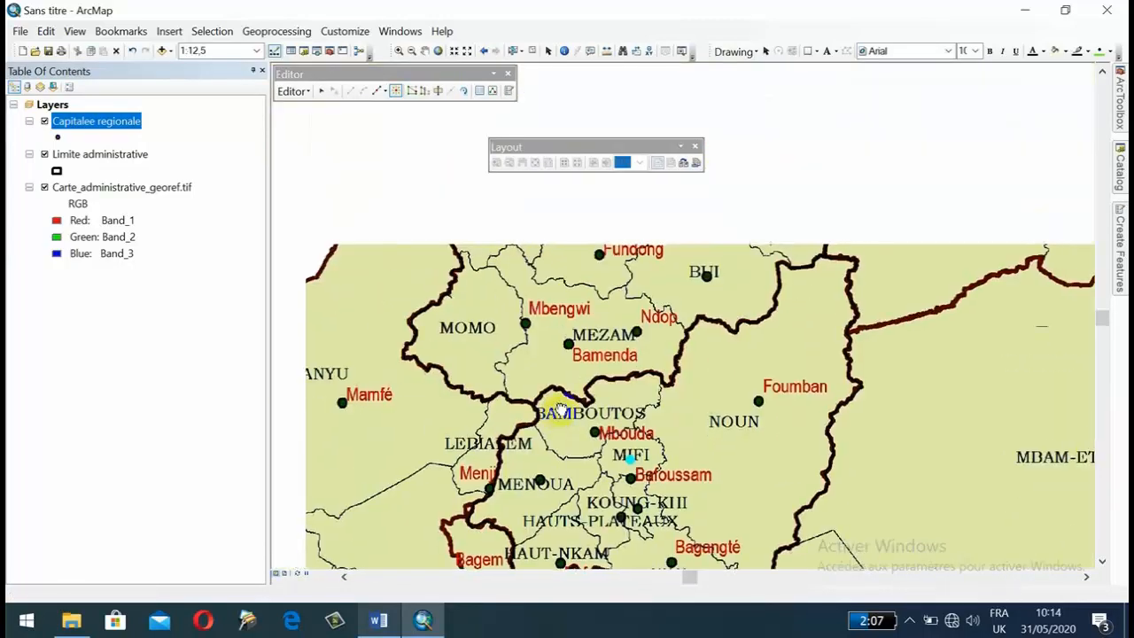
drag(607, 210, 600, 286)
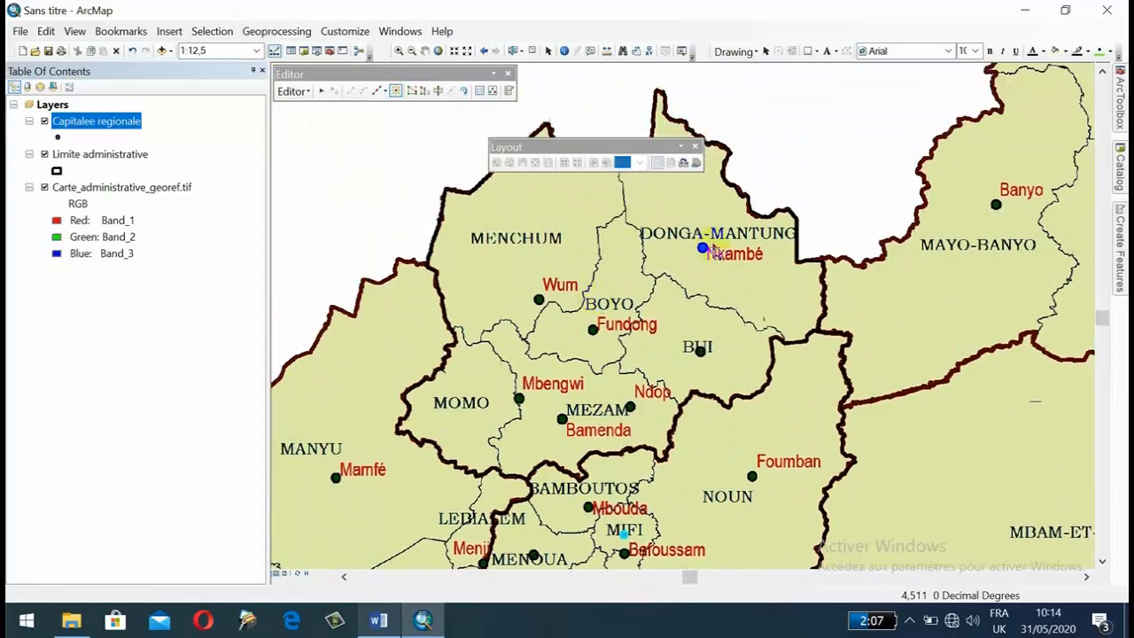
scroll(592, 438, up, 2)
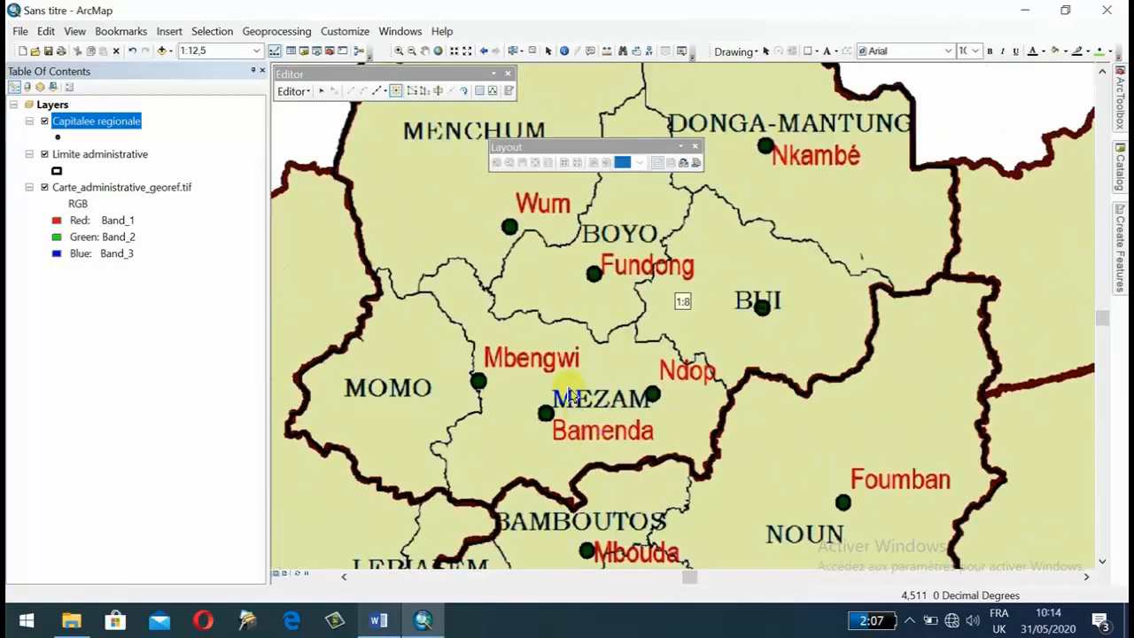
click(556, 423)
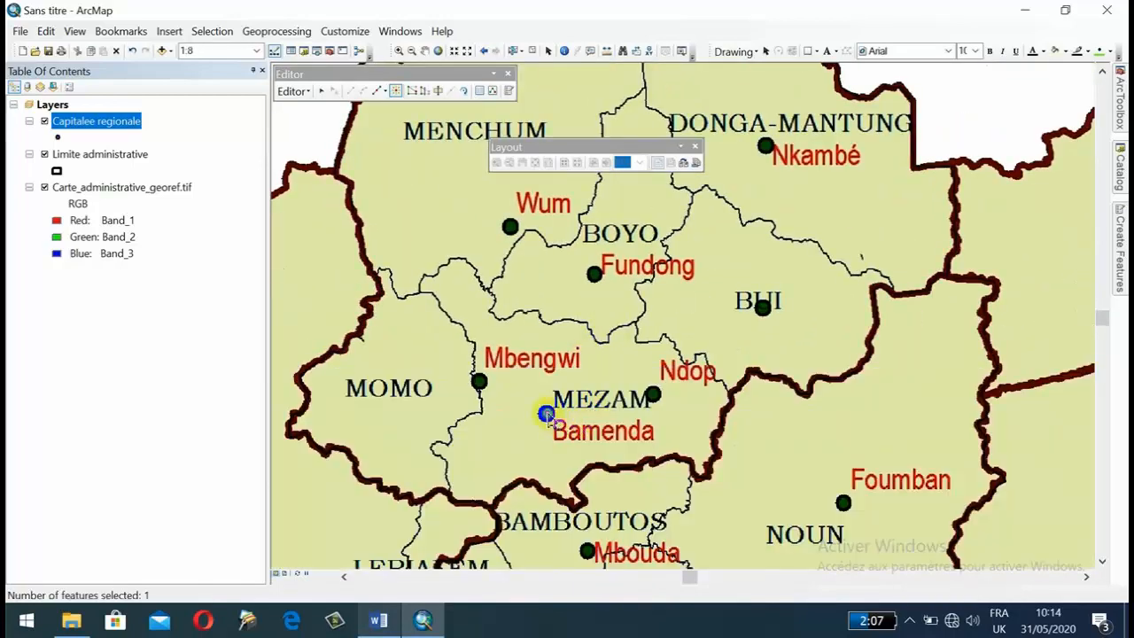
Add Capitalee regionale points on the town dots at MFOUNDI, Douala and Ebolowa.
scroll(633, 375, down, 3)
drag(703, 446, 756, 211)
drag(539, 303, 492, 218)
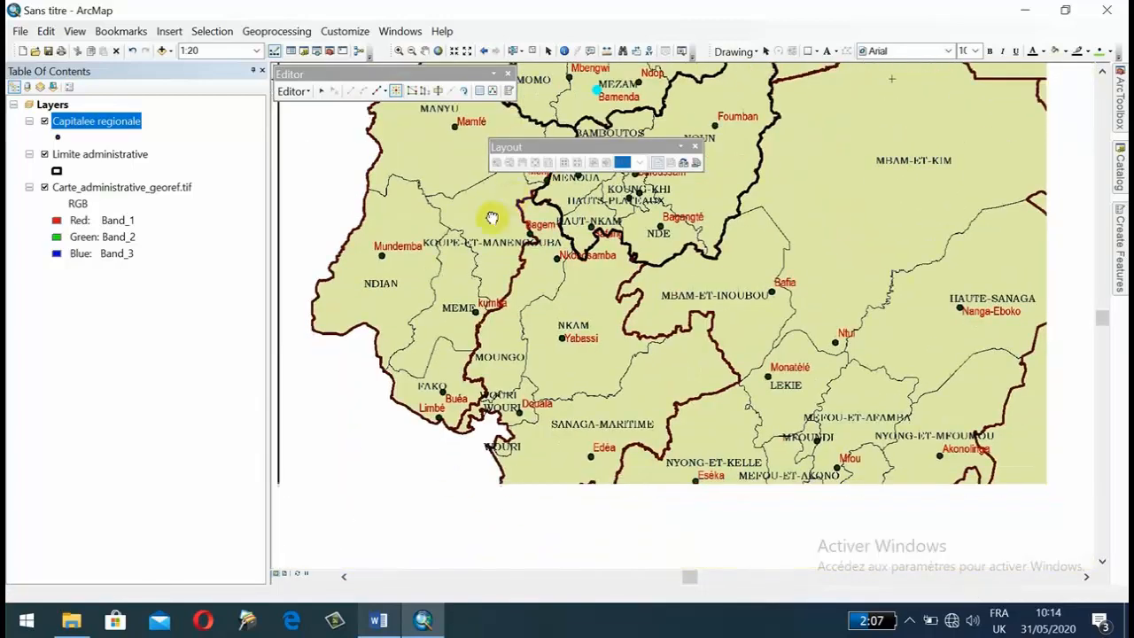
drag(832, 403, 729, 303)
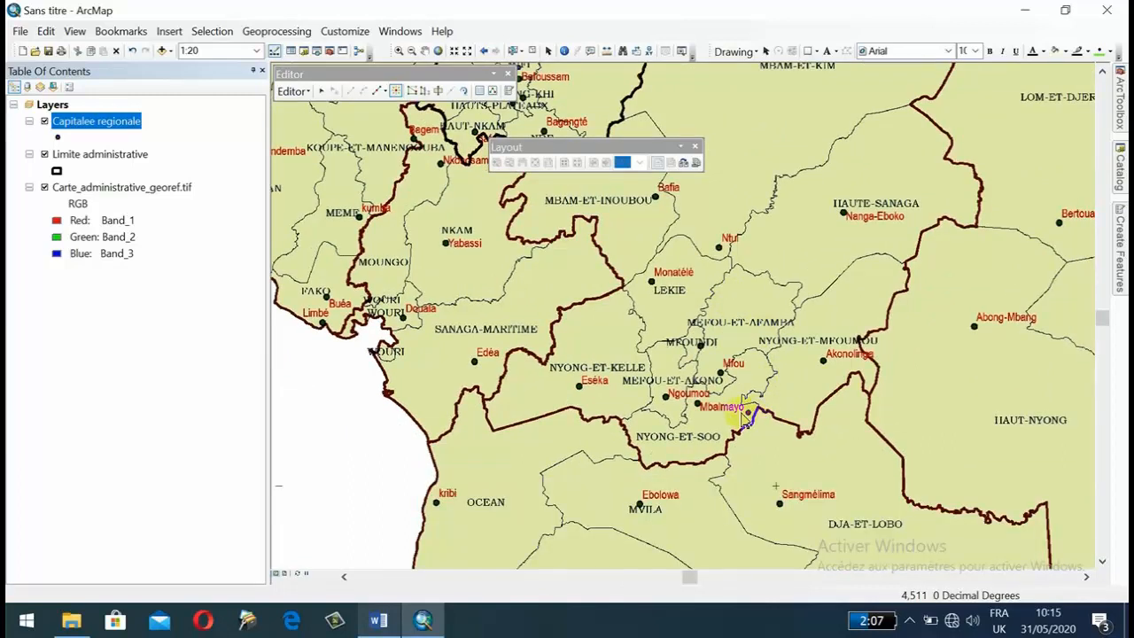
click(700, 348)
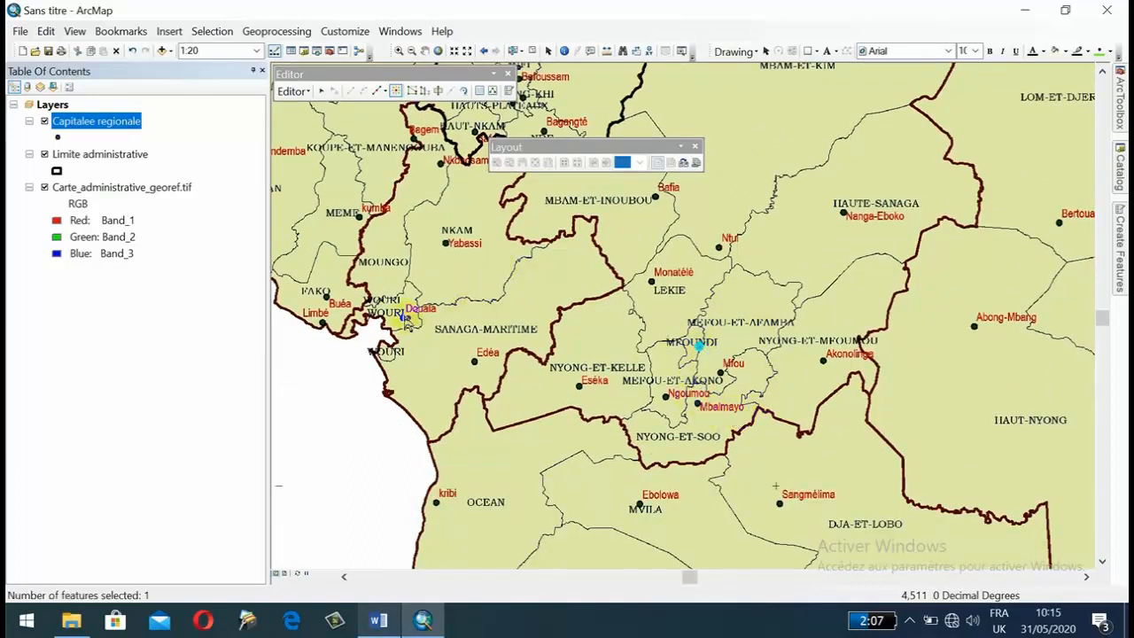
click(405, 321)
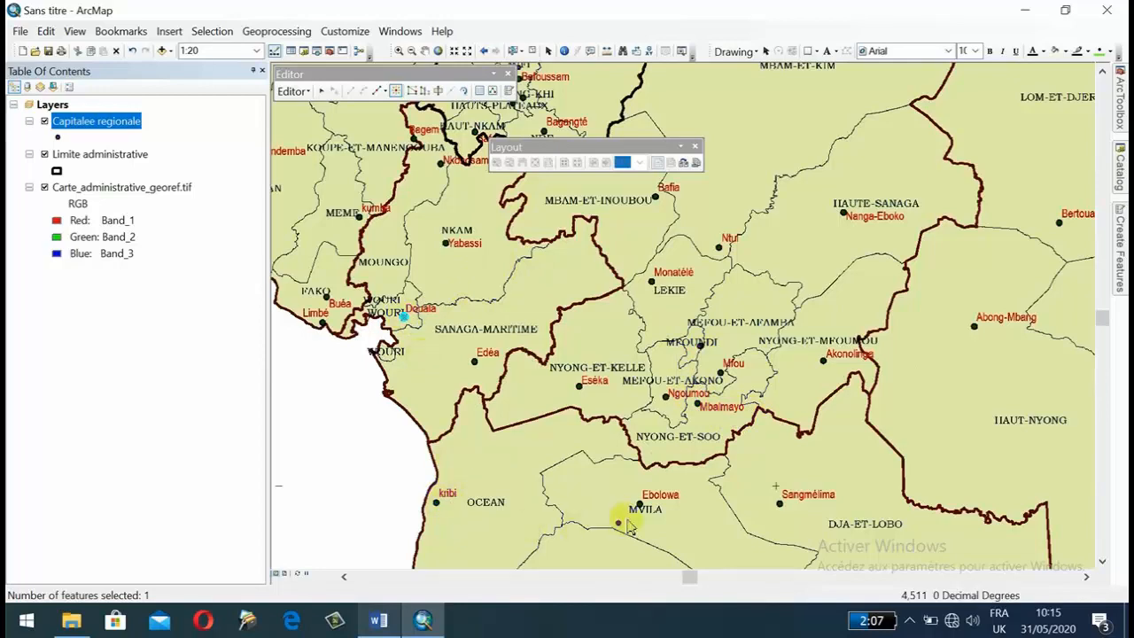
drag(627, 525, 592, 354)
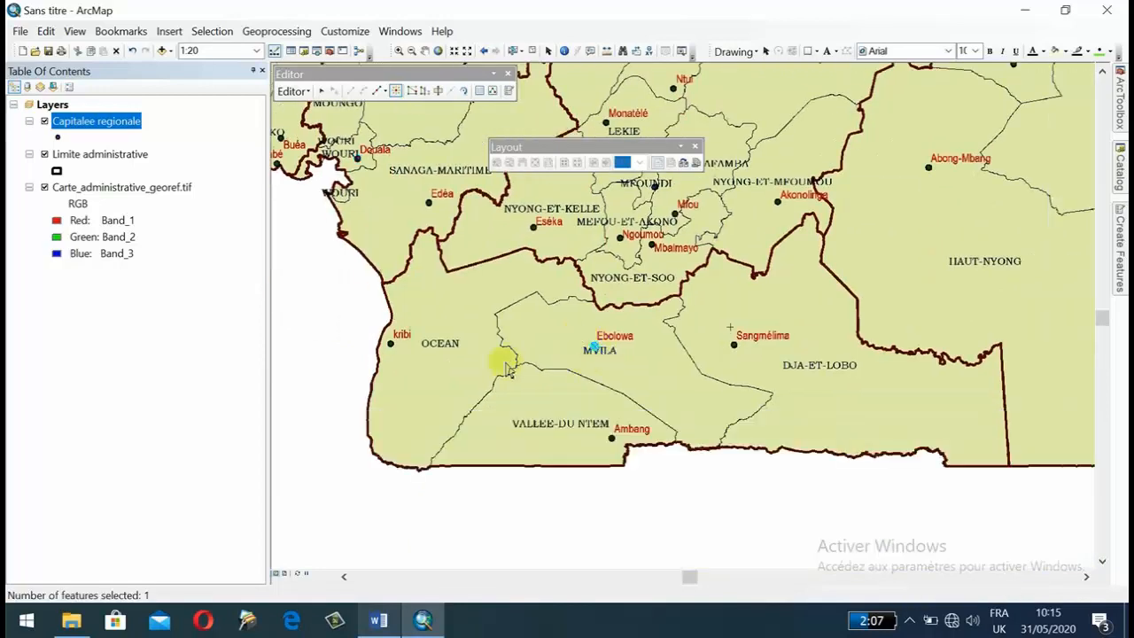
Change the Capitalee regionale layer's symbol to Square 1 with a size of 12.
scroll(581, 268, down, 2)
drag(529, 210, 528, 398)
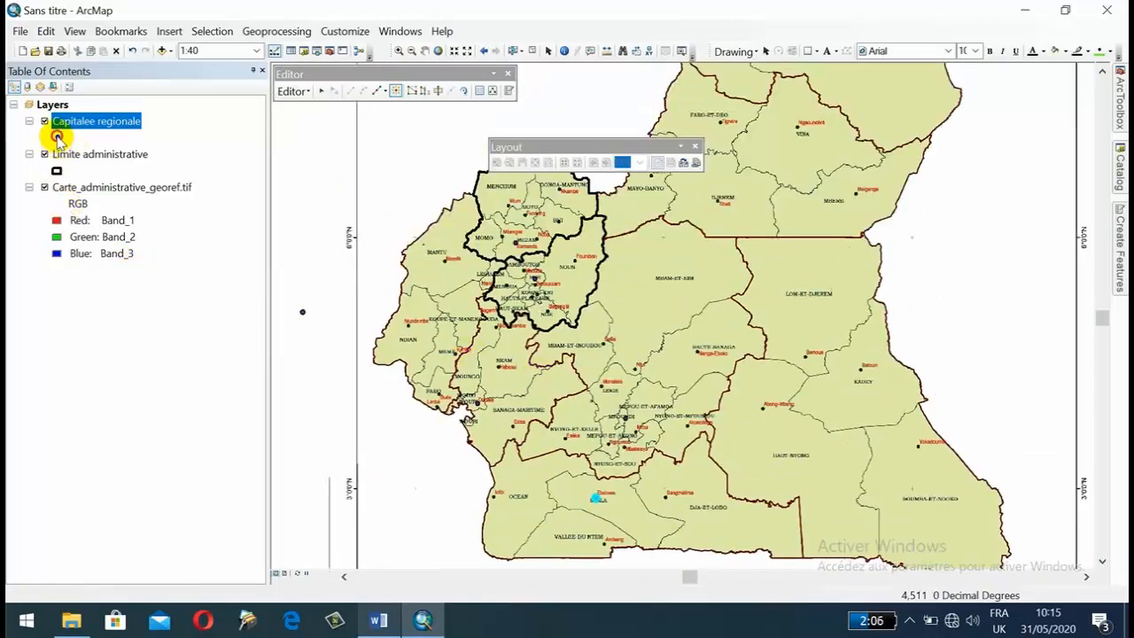
click(56, 137)
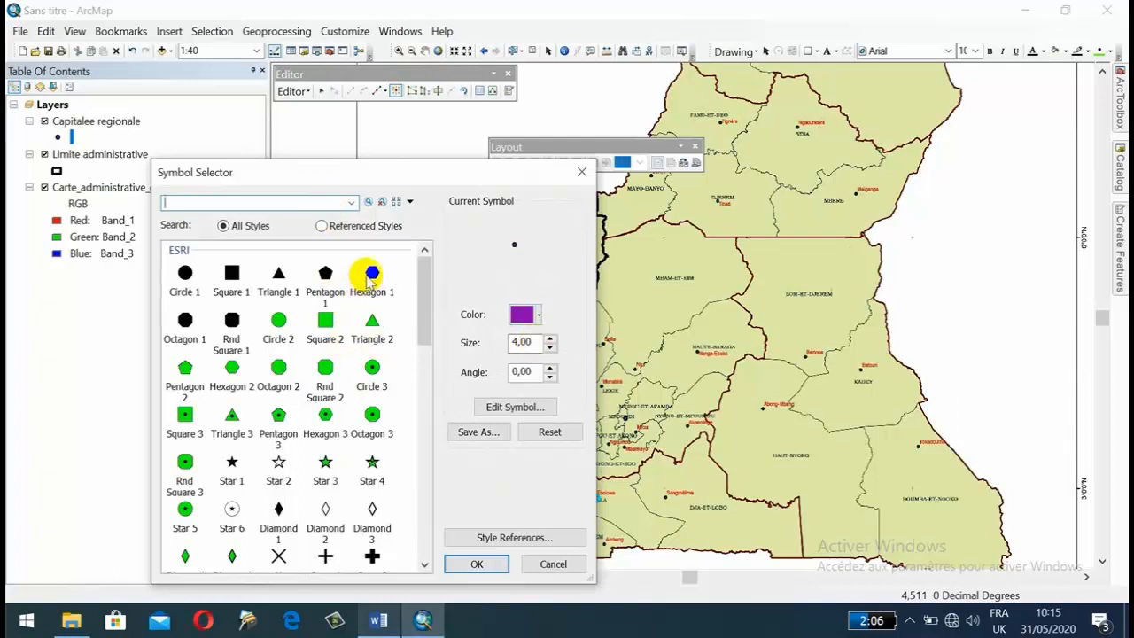
click(232, 273)
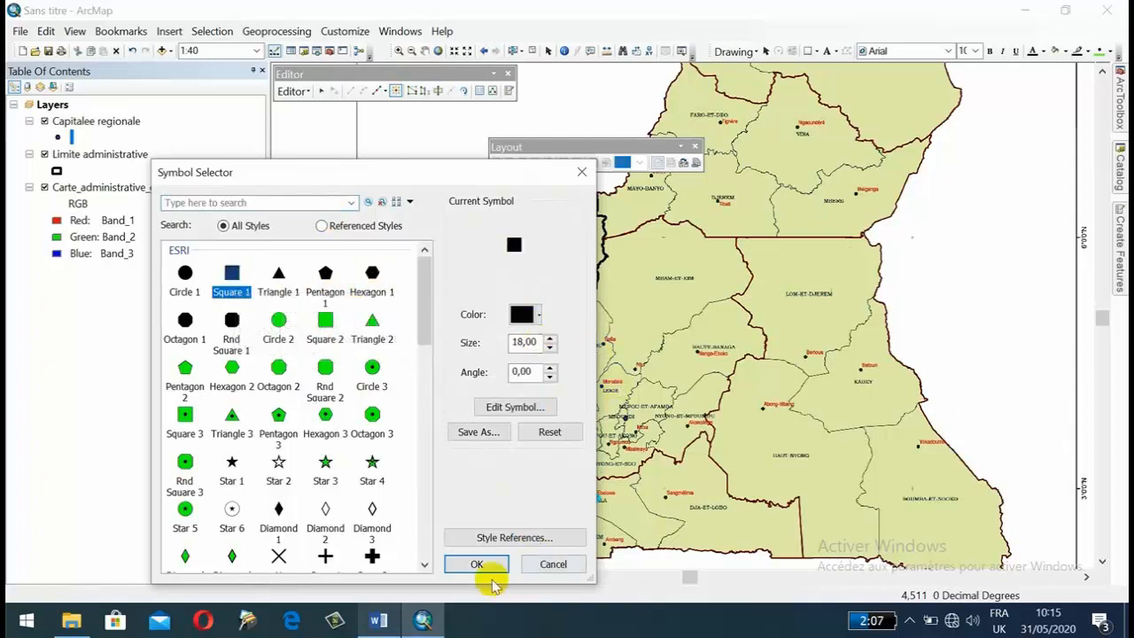
drag(535, 343, 496, 350)
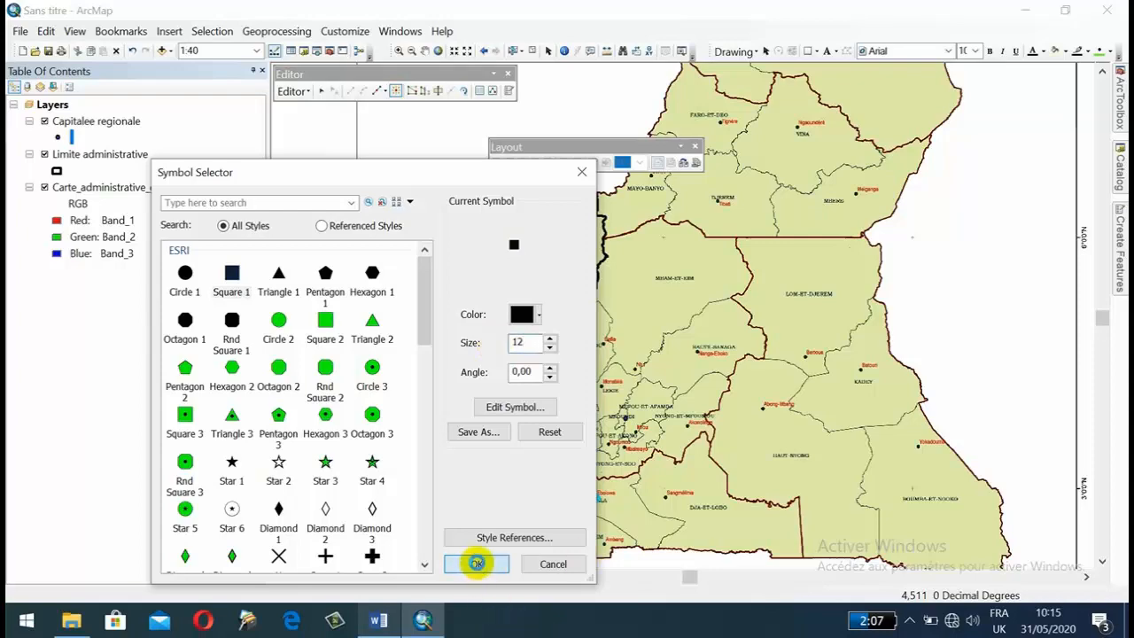
click(477, 563)
drag(542, 309, 640, 281)
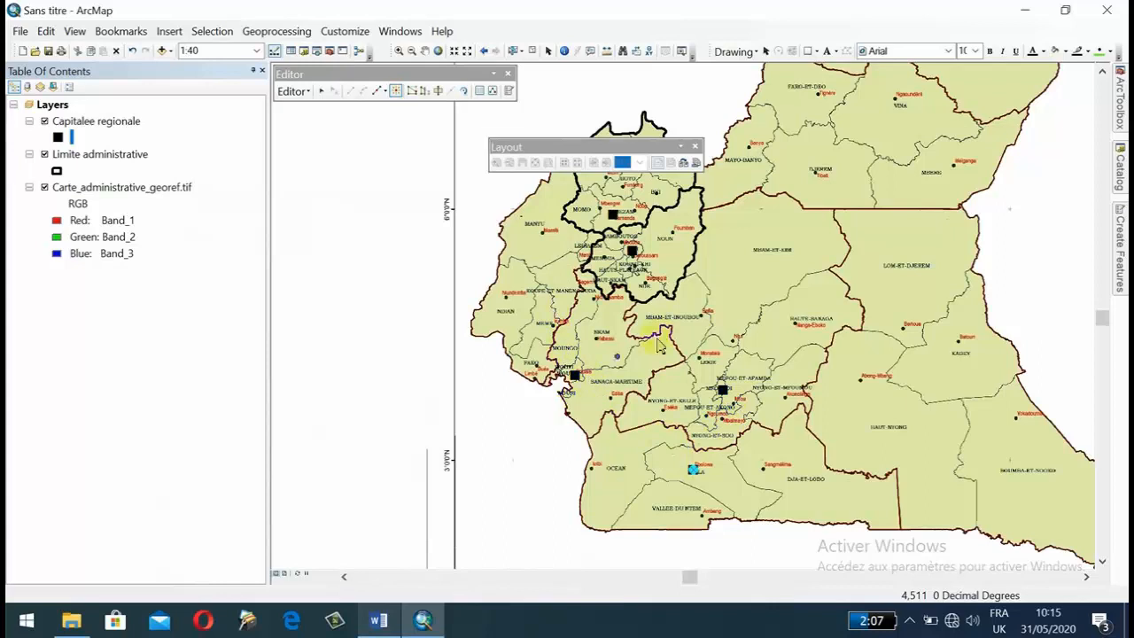
Save the edits made to the layers while keeping the edit session open.
click(293, 91)
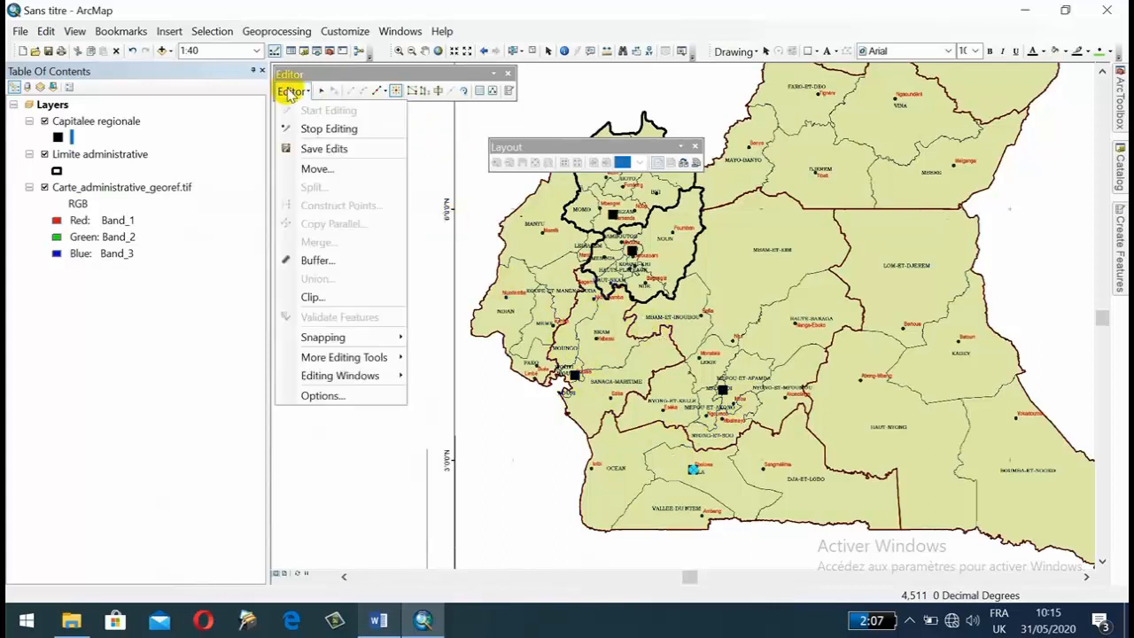
click(326, 130)
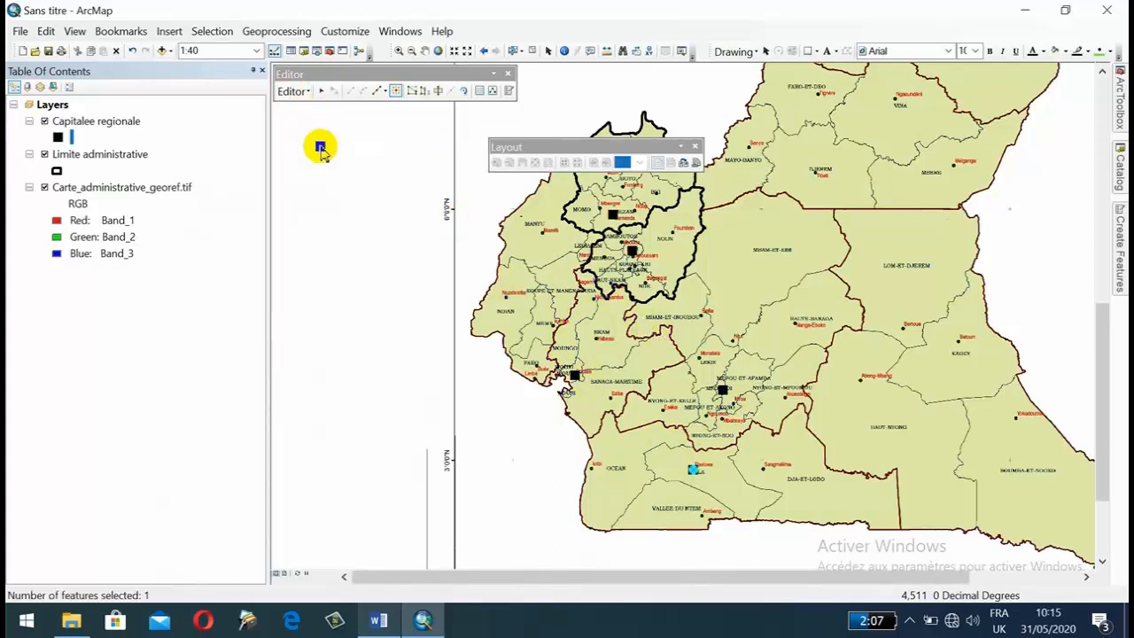
click(296, 92)
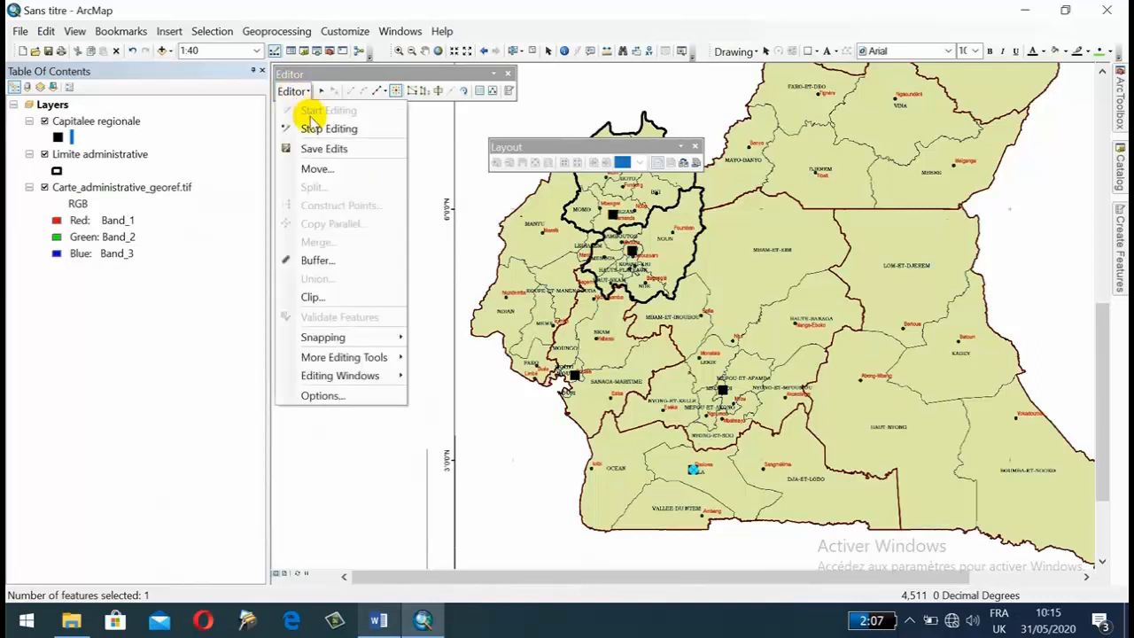
click(346, 73)
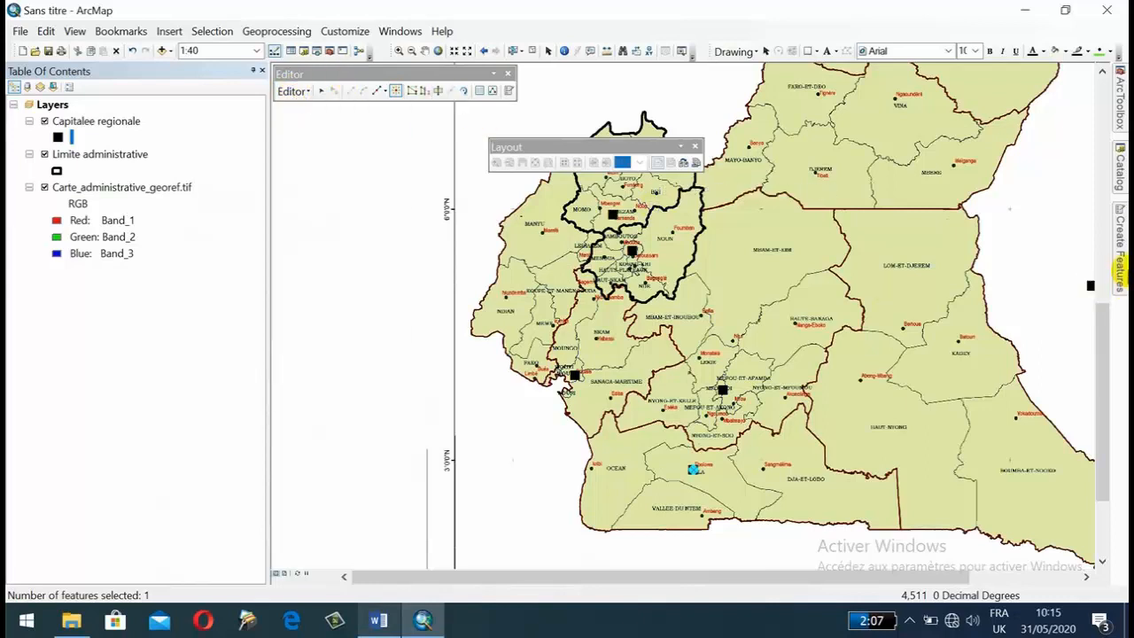
Draw a nine-vertex Limite administrative polygon in the blank area east of Meiganga and finish the sketch.
drag(509, 266, 405, 324)
mouse_move(530, 375)
mouse_down()
mouse_move(513, 286)
mouse_move(542, 329)
mouse_move(543, 365)
mouse_up()
click(549, 363)
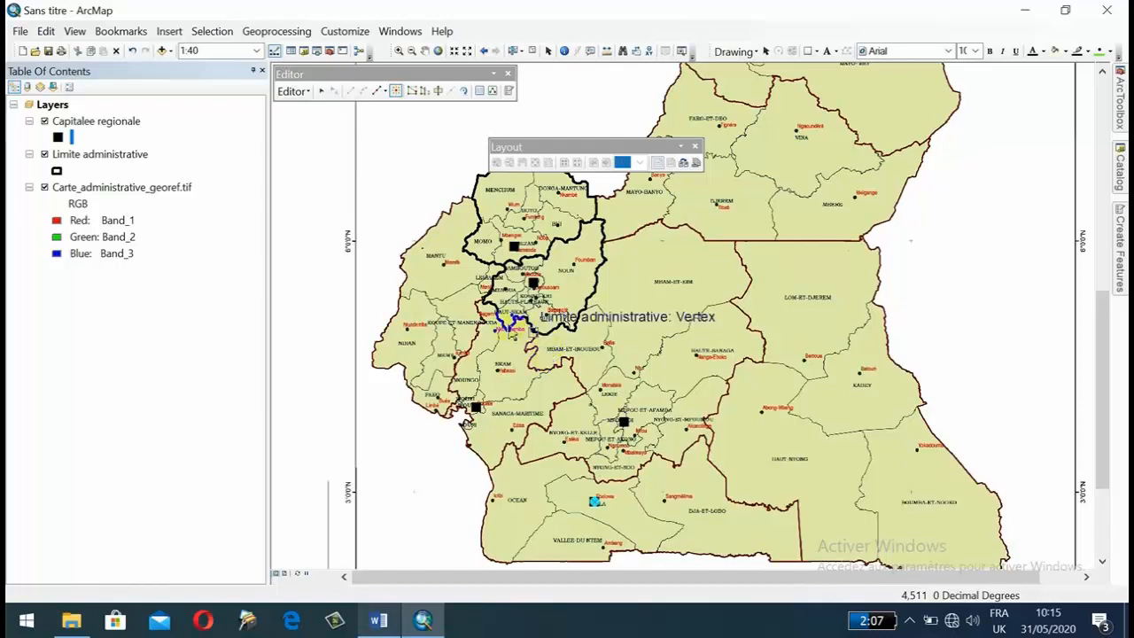
drag(591, 416, 574, 286)
drag(644, 253, 375, 443)
click(1118, 257)
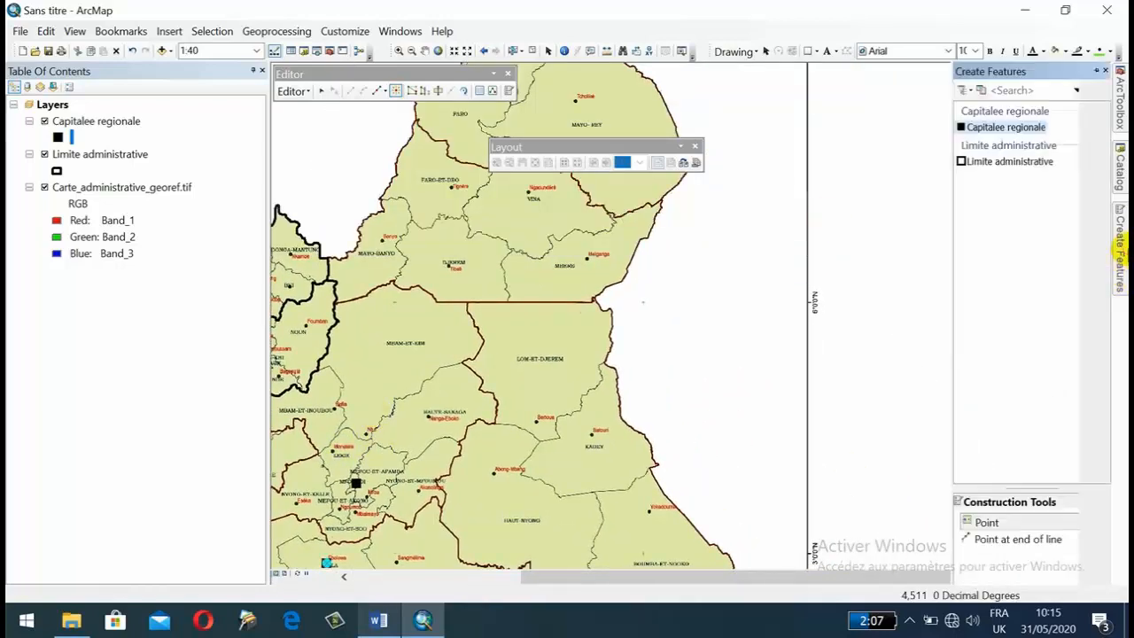
click(983, 161)
click(991, 522)
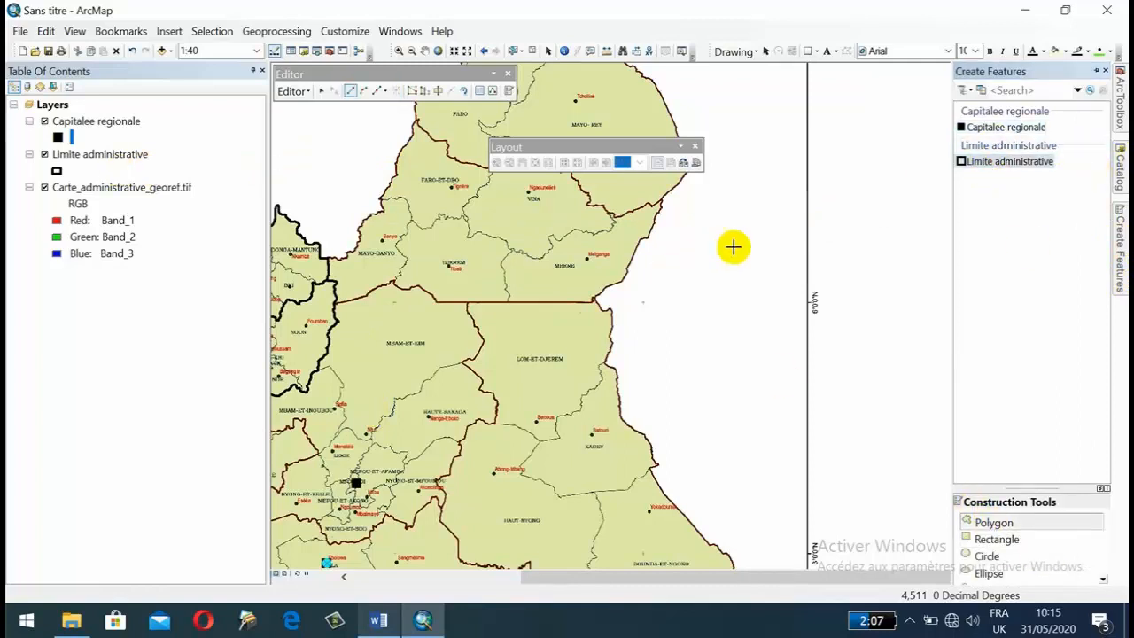
click(743, 247)
click(685, 250)
click(659, 294)
click(650, 337)
click(679, 394)
click(755, 425)
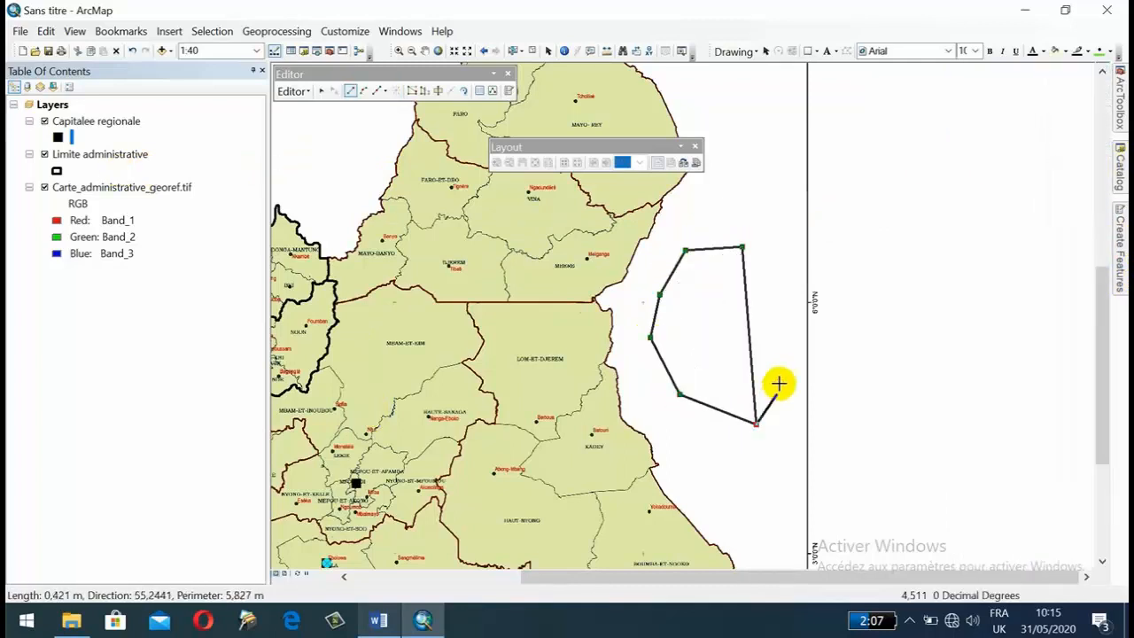
click(780, 383)
click(789, 333)
click(777, 281)
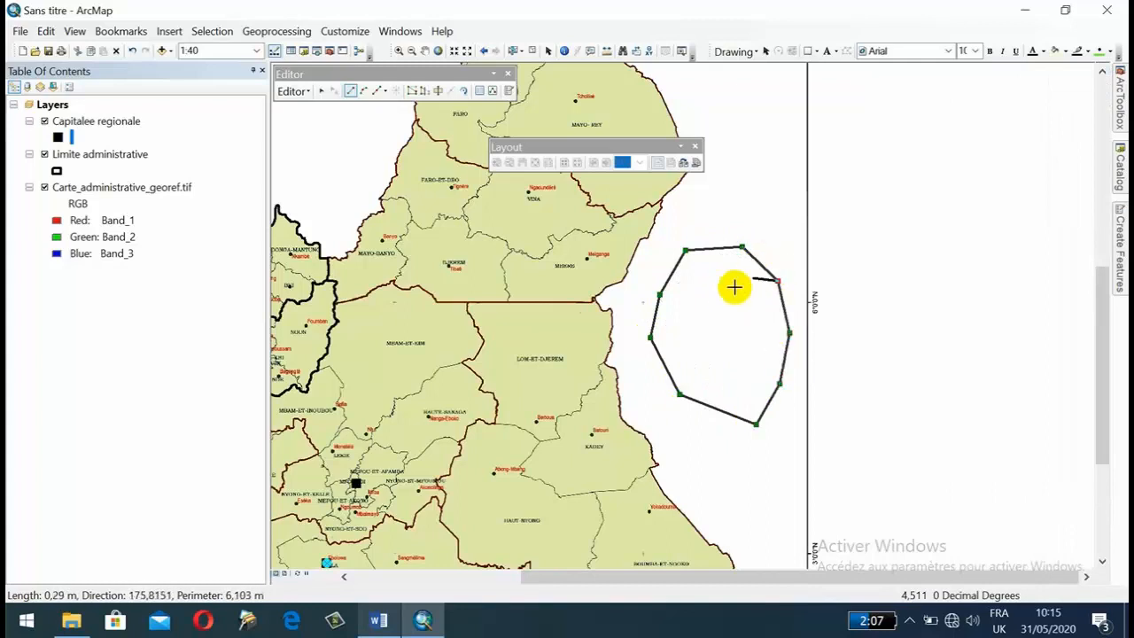
right_click(744, 281)
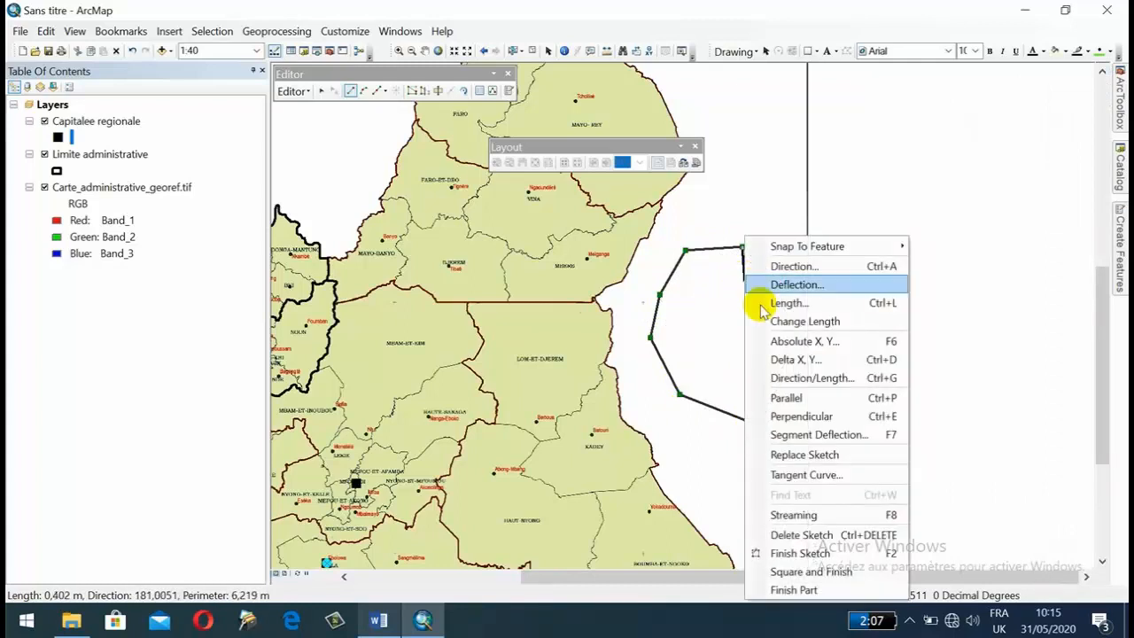
click(785, 555)
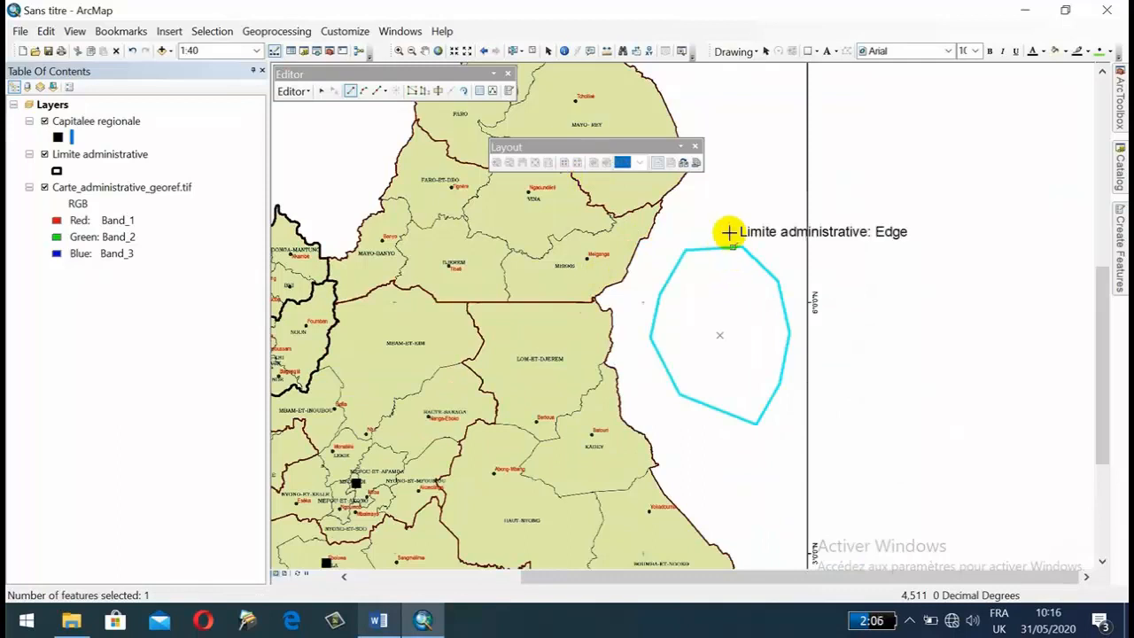
Cut the new polygon with Cut Polygons along a bent line from its top vertex down to its lowest vertex.
click(437, 90)
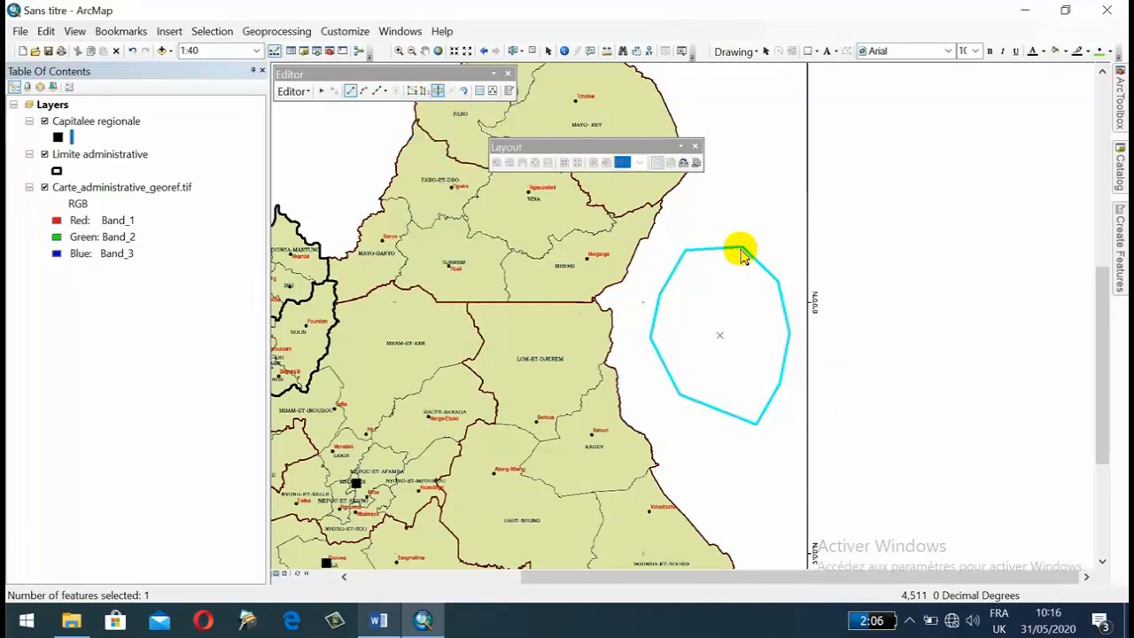
click(741, 247)
click(724, 298)
click(727, 327)
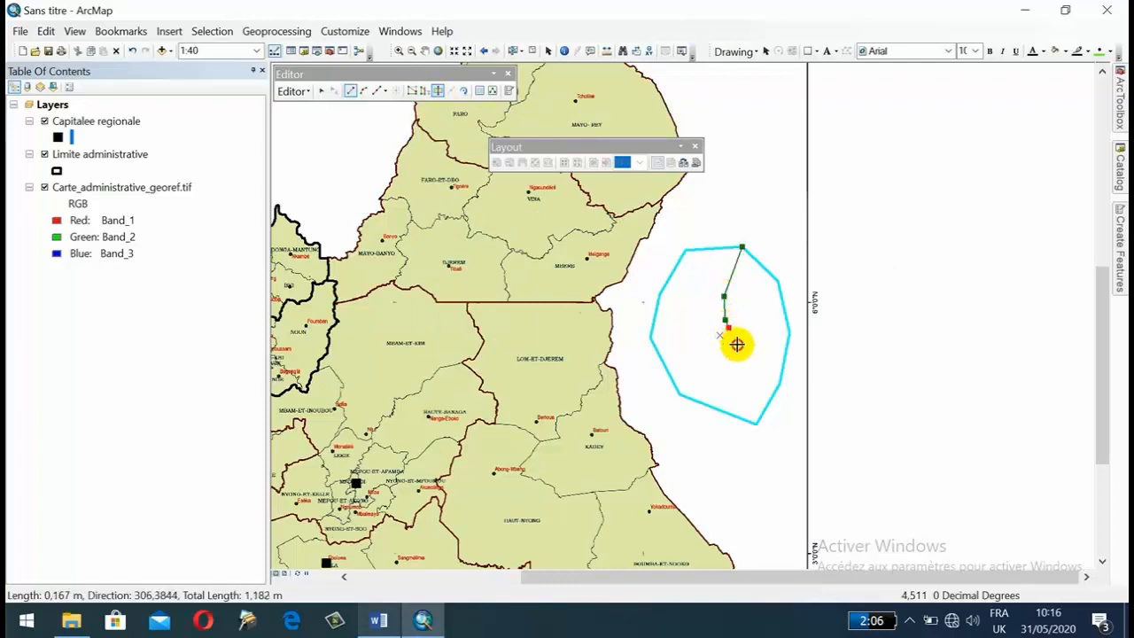
click(737, 345)
click(745, 396)
double_click(753, 422)
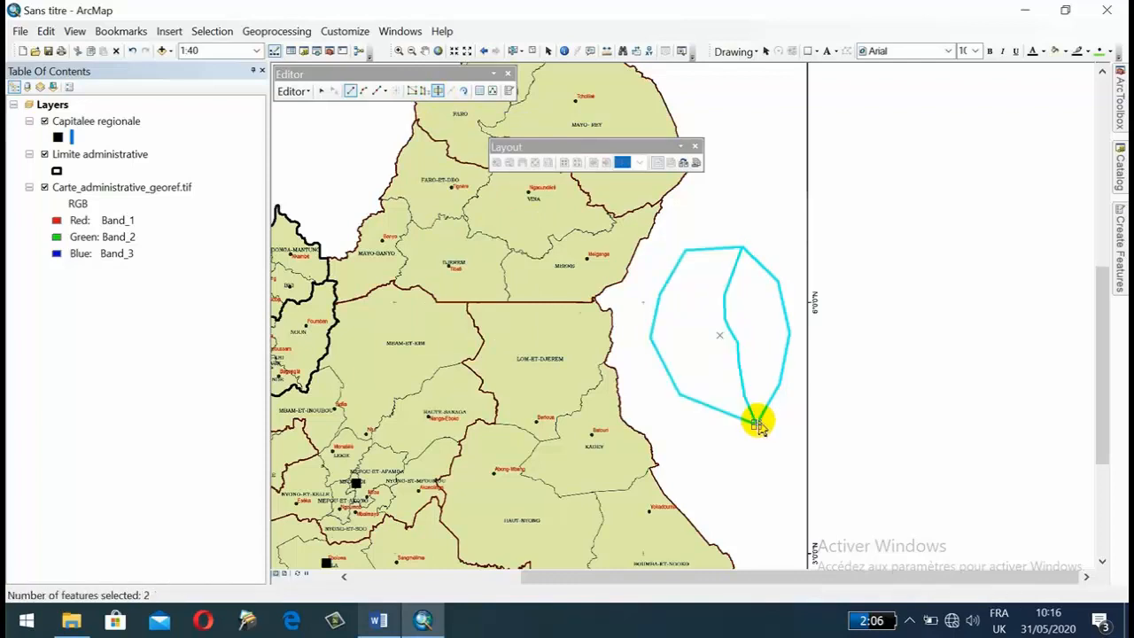
Cut both halves of the polygon again along a line running from the westernmost vertex to the easternmost vertex.
click(650, 338)
click(700, 345)
click(727, 346)
click(758, 336)
click(775, 334)
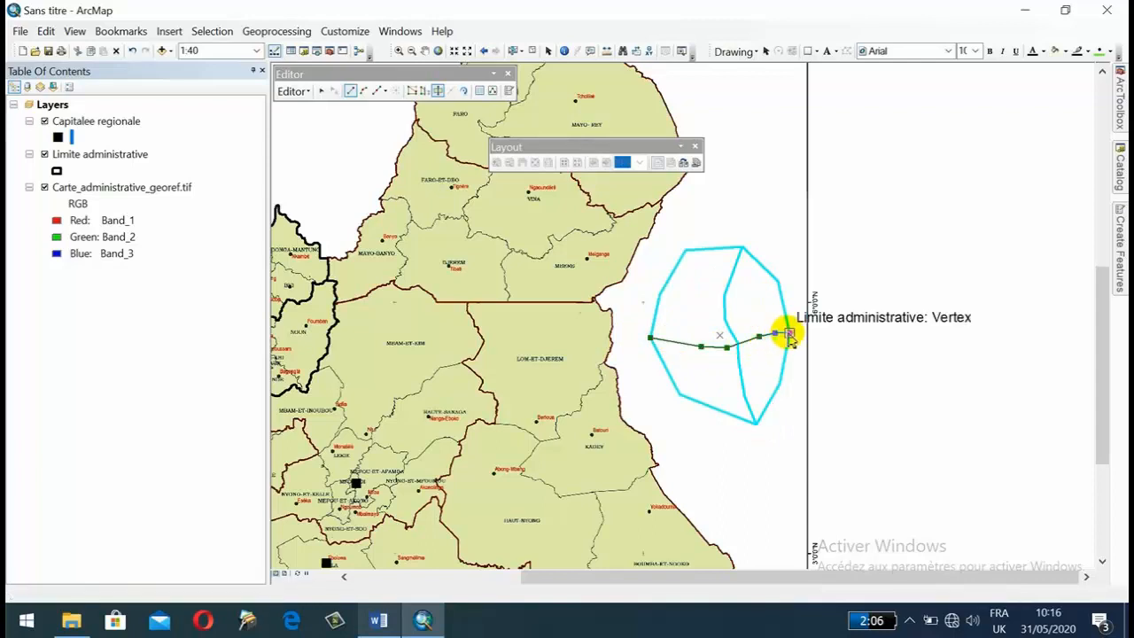
double_click(787, 334)
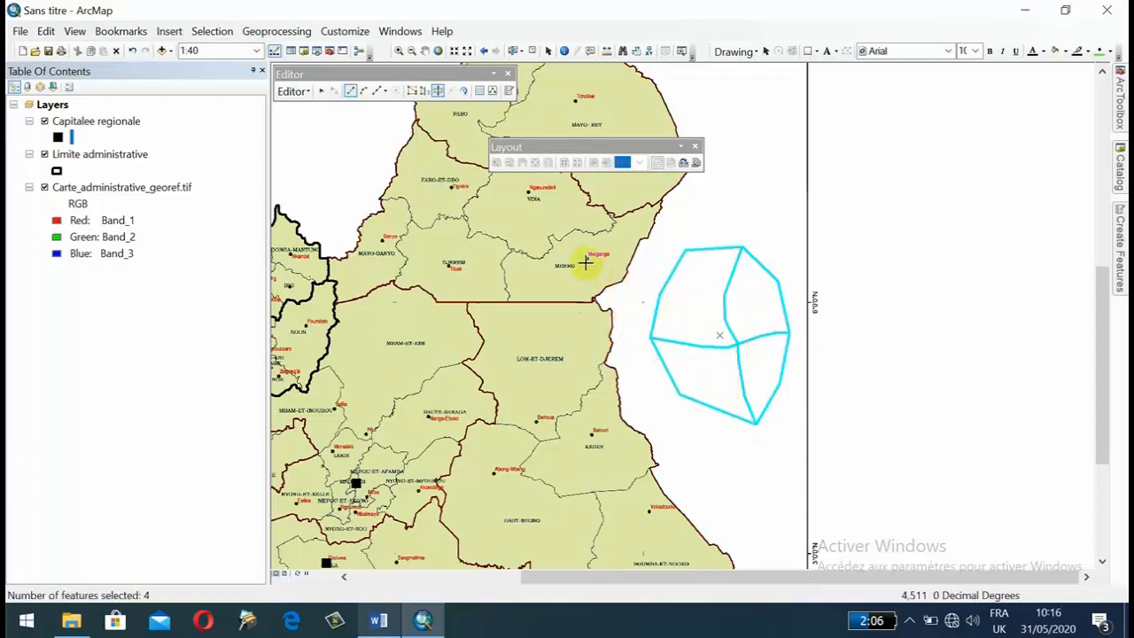
Select only the lower-left piece and reshape it along a line from the central junction down to its bottom edge.
click(427, 96)
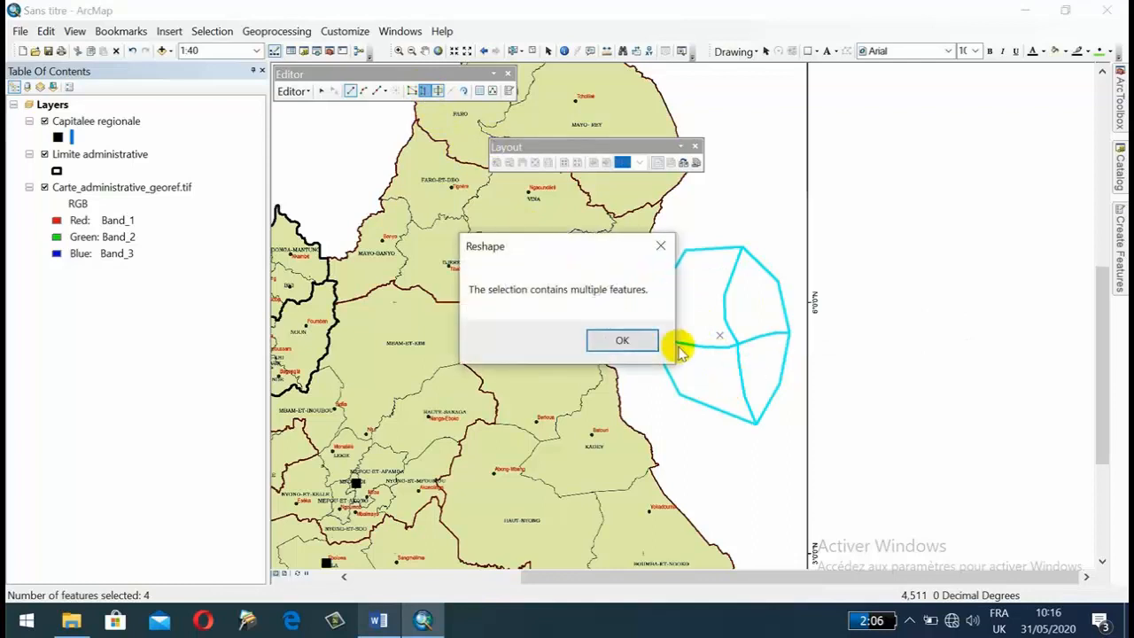
click(626, 339)
click(714, 425)
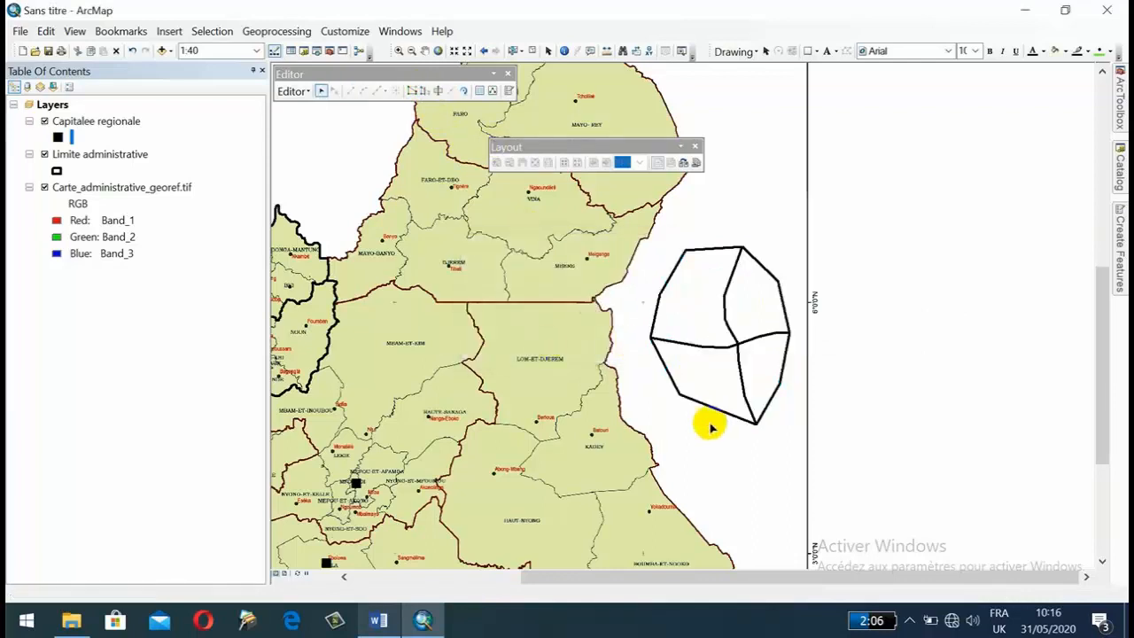
click(703, 380)
click(425, 93)
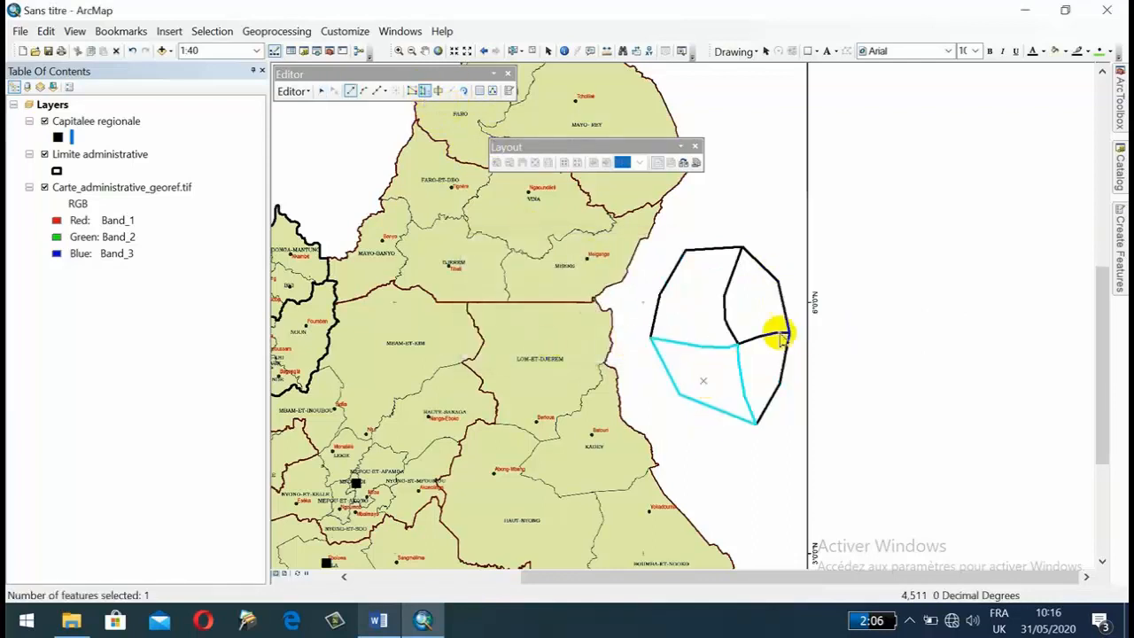
click(737, 346)
click(714, 379)
click(708, 392)
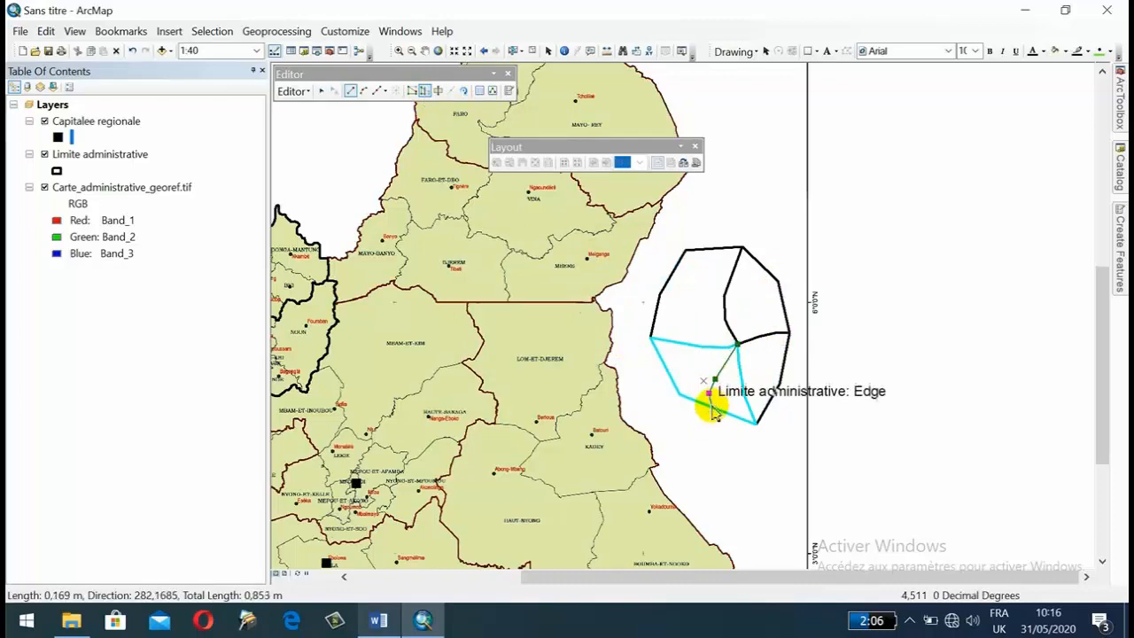
double_click(711, 407)
Select the upper Limite administrative polygon at its boundary bend east of BUI and display its vertices for editing.
drag(709, 436, 870, 343)
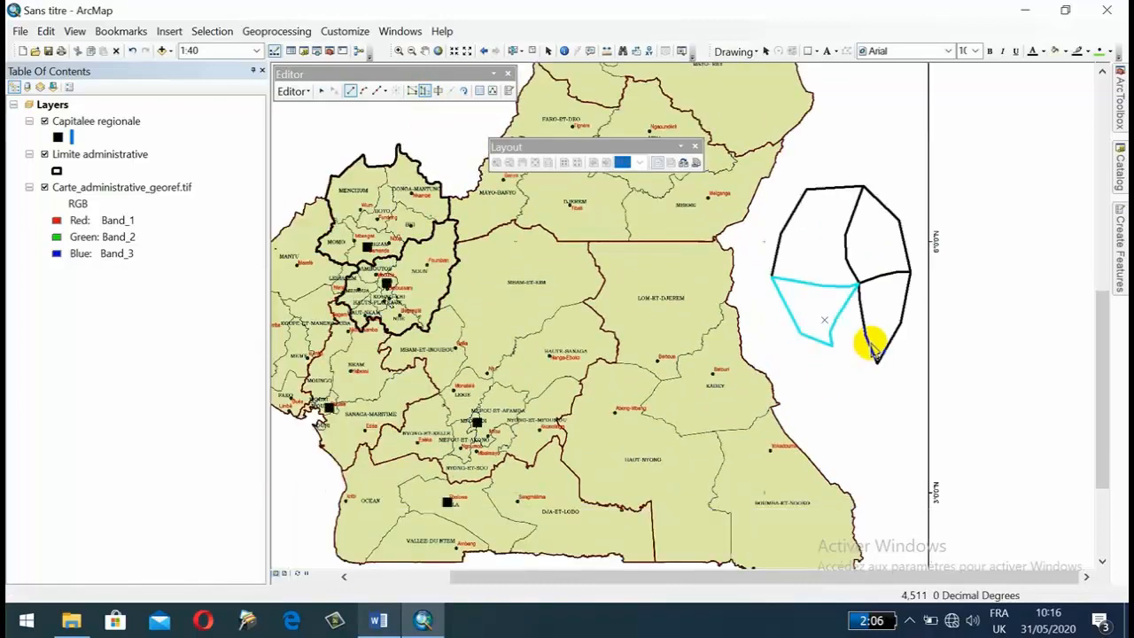
drag(618, 388, 577, 384)
scroll(431, 215, down, 10)
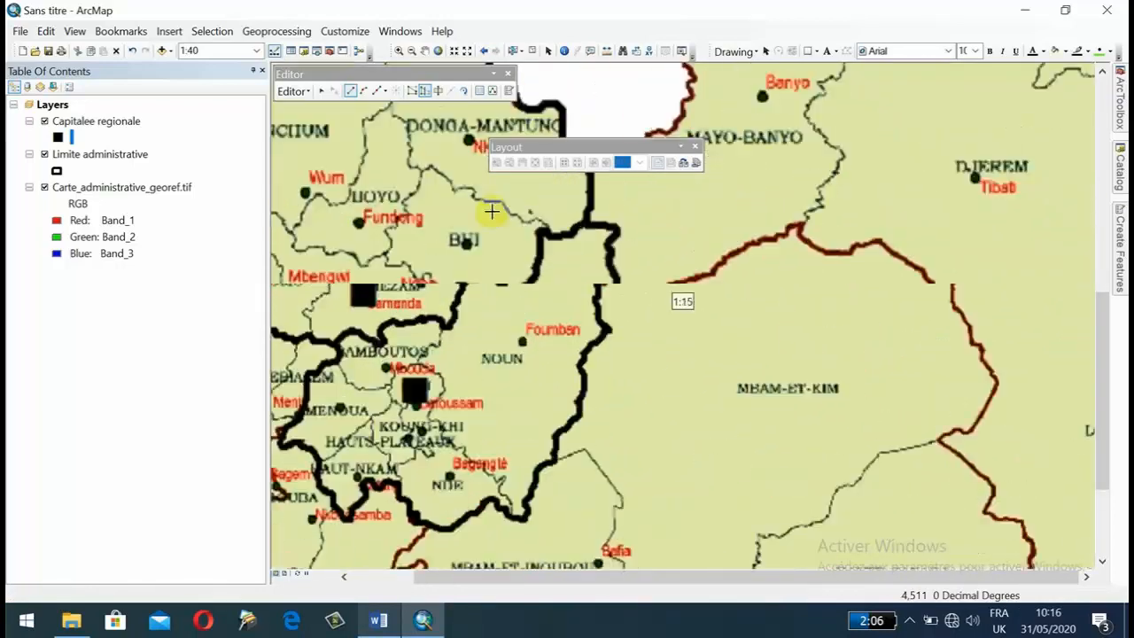
scroll(577, 267, down, 5)
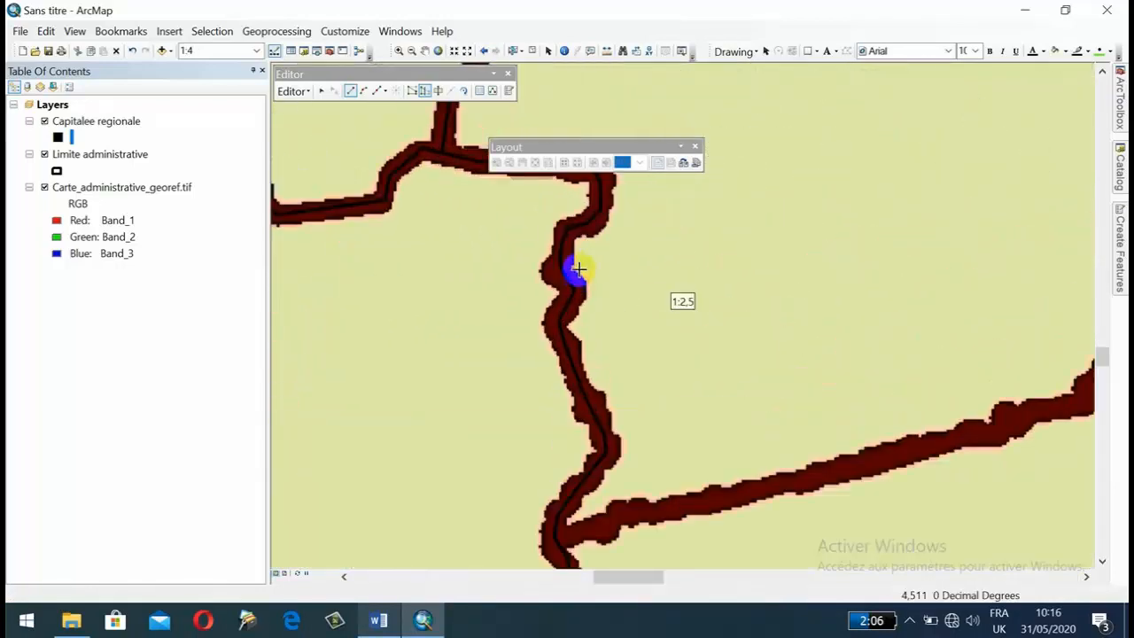
drag(572, 267, 808, 567)
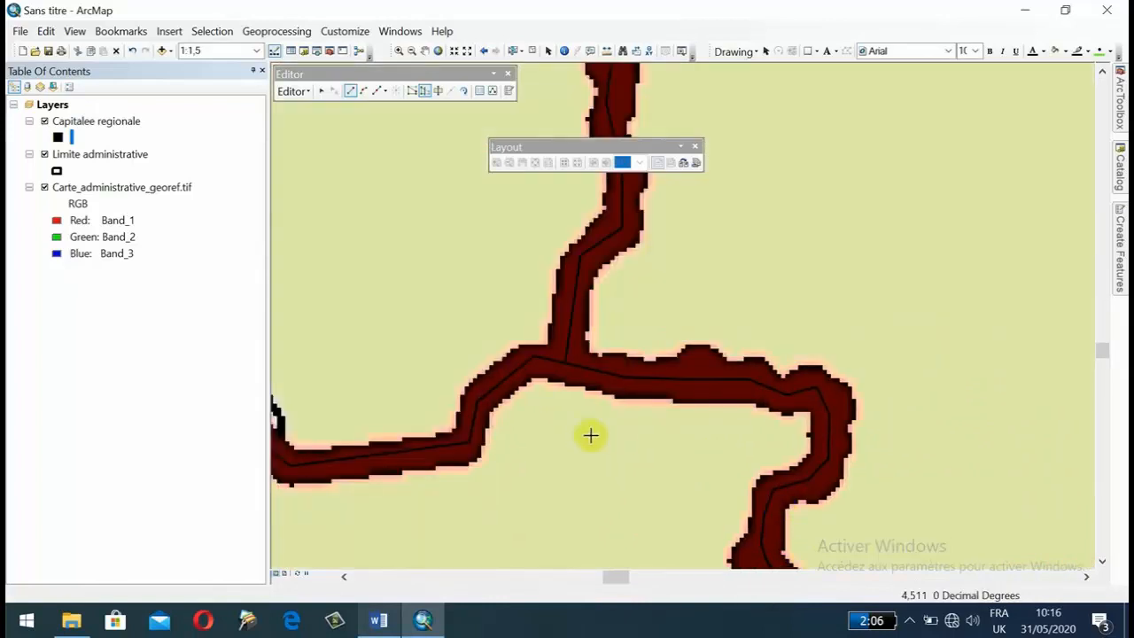
drag(576, 442, 802, 314)
drag(508, 348, 811, 264)
drag(697, 253, 617, 328)
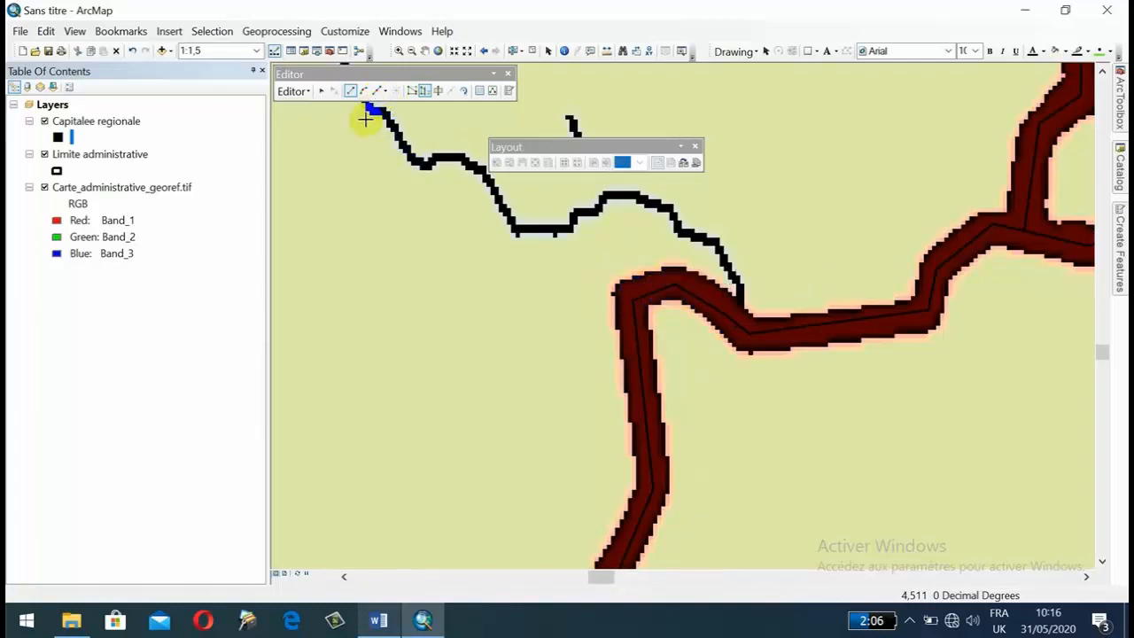
click(321, 92)
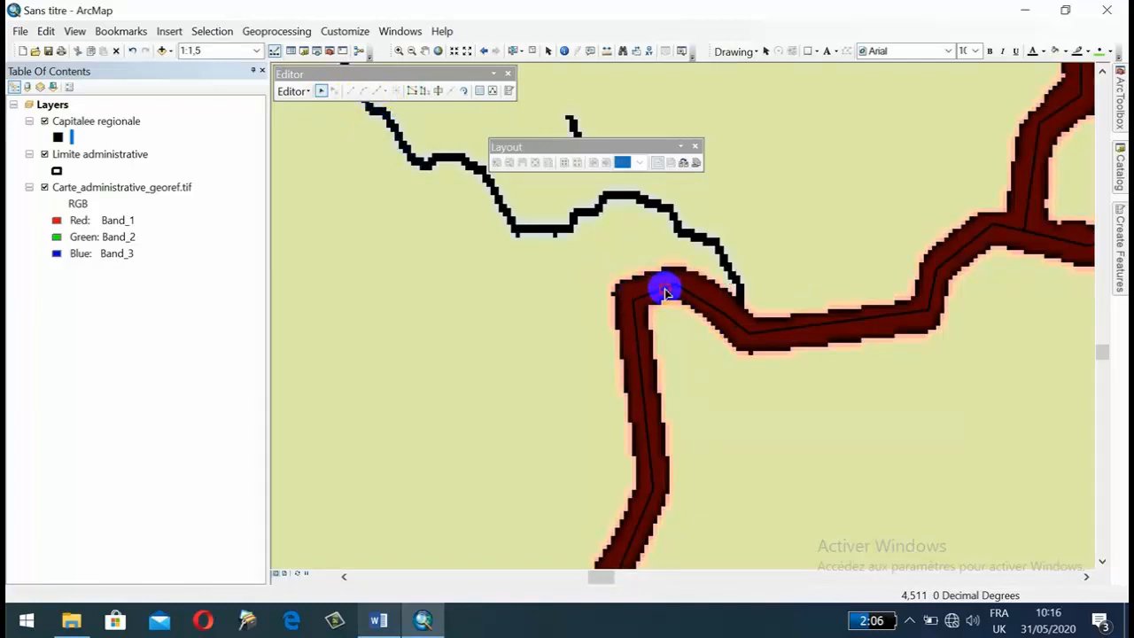
click(666, 292)
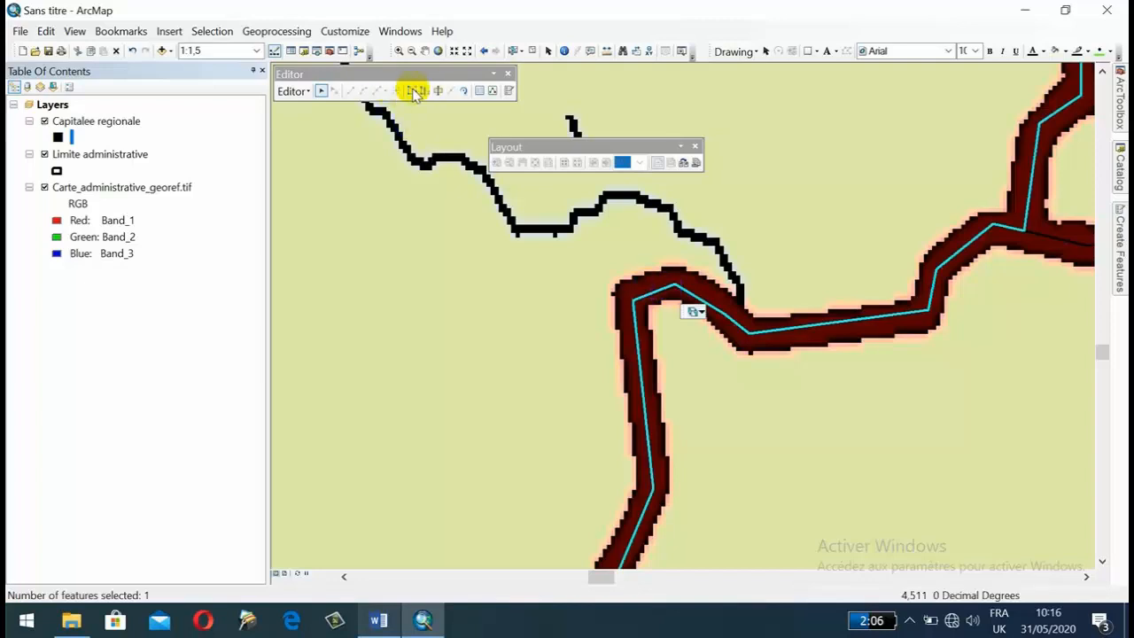
click(411, 91)
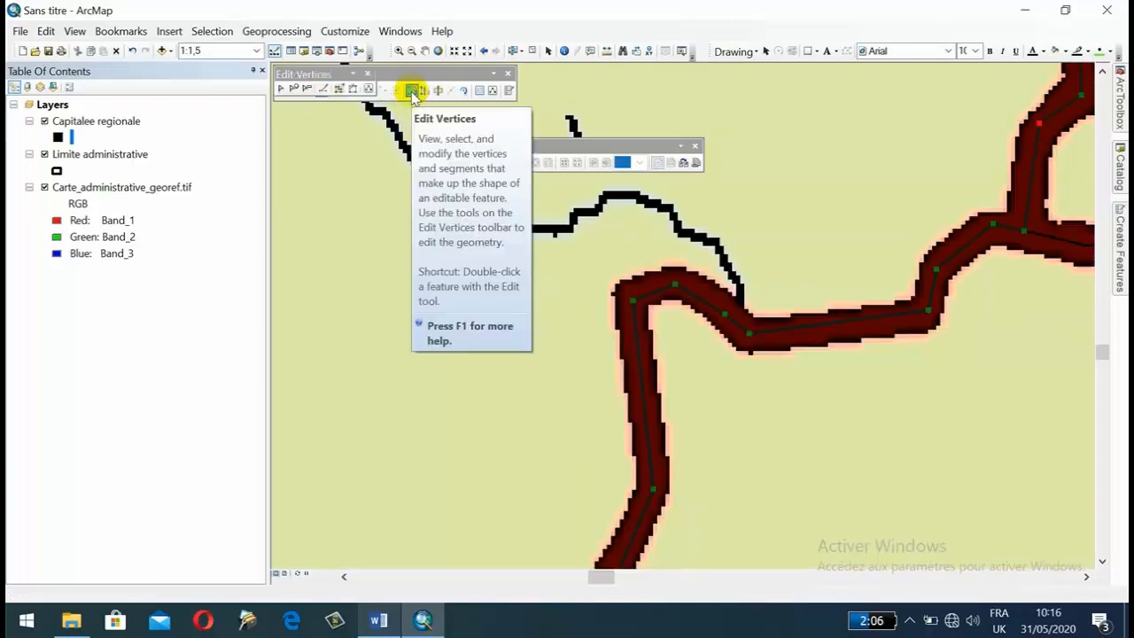
Move the polygon's corner vertex at the boundary bend slightly upward within the thick red boundary line.
click(643, 295)
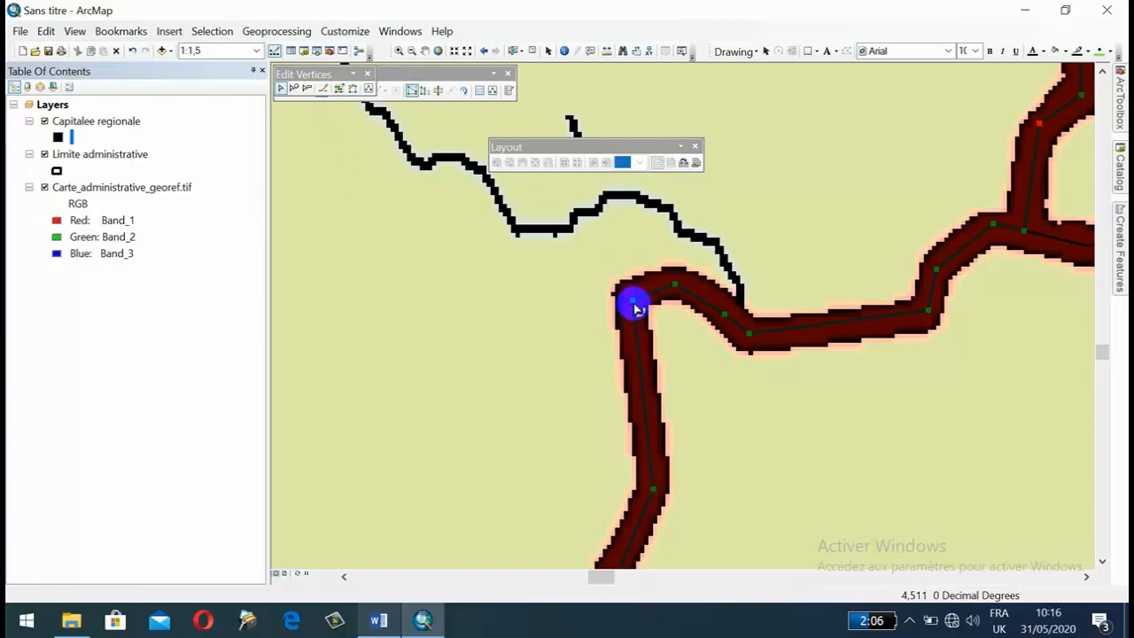
drag(632, 300, 632, 292)
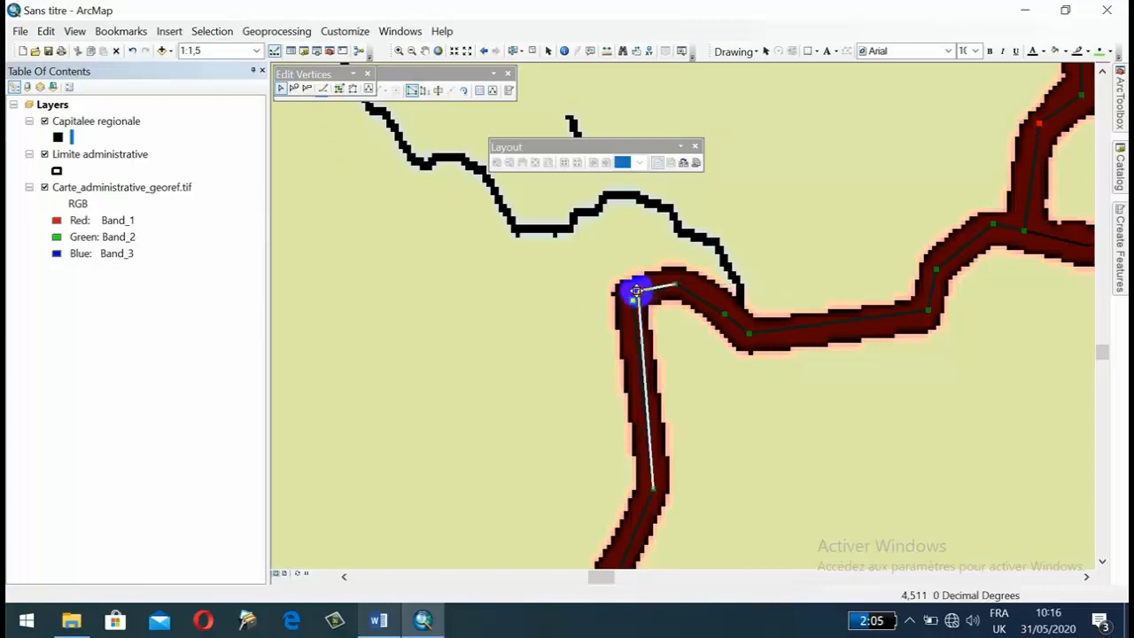
click(674, 286)
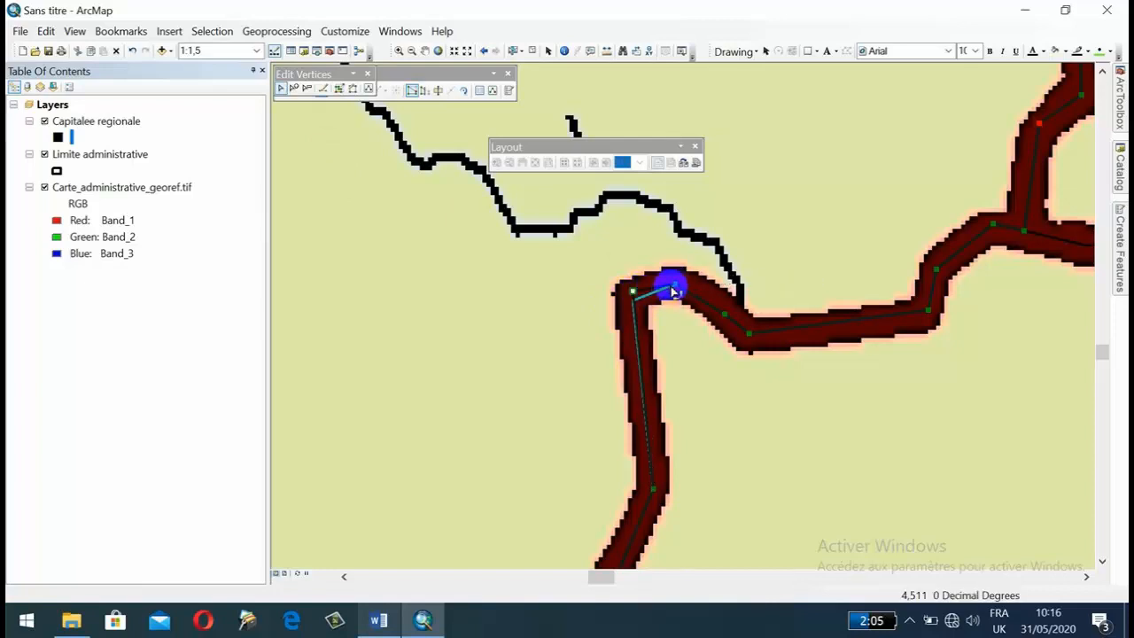
Add two vertices along the long segment running down from the moved corner vertex, keeping them on the red boundary.
click(294, 89)
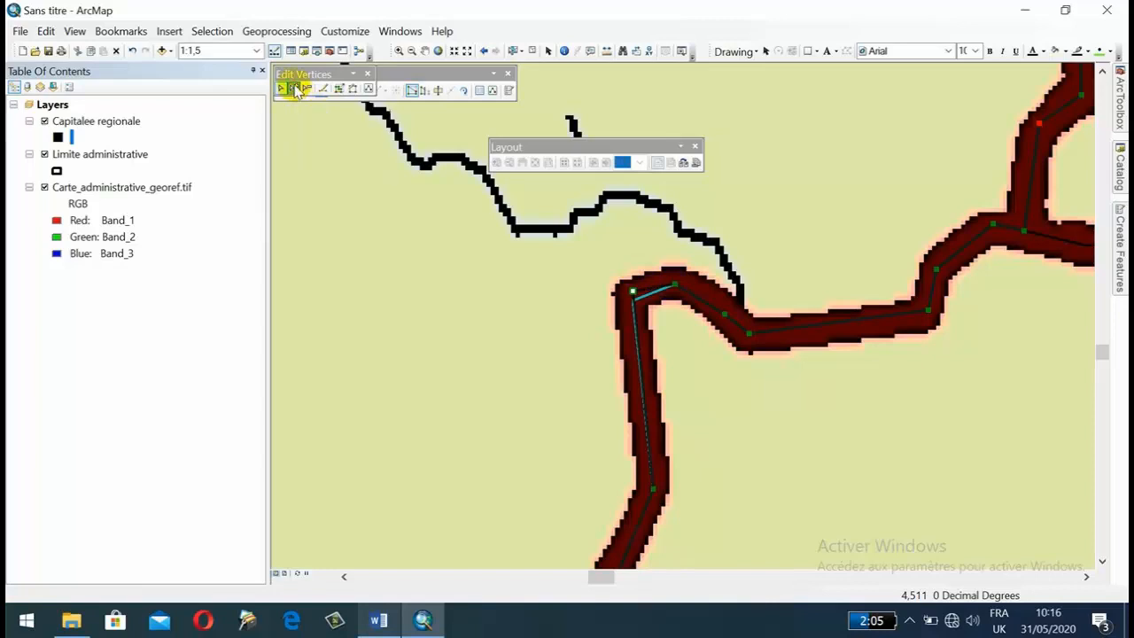
click(652, 395)
click(635, 347)
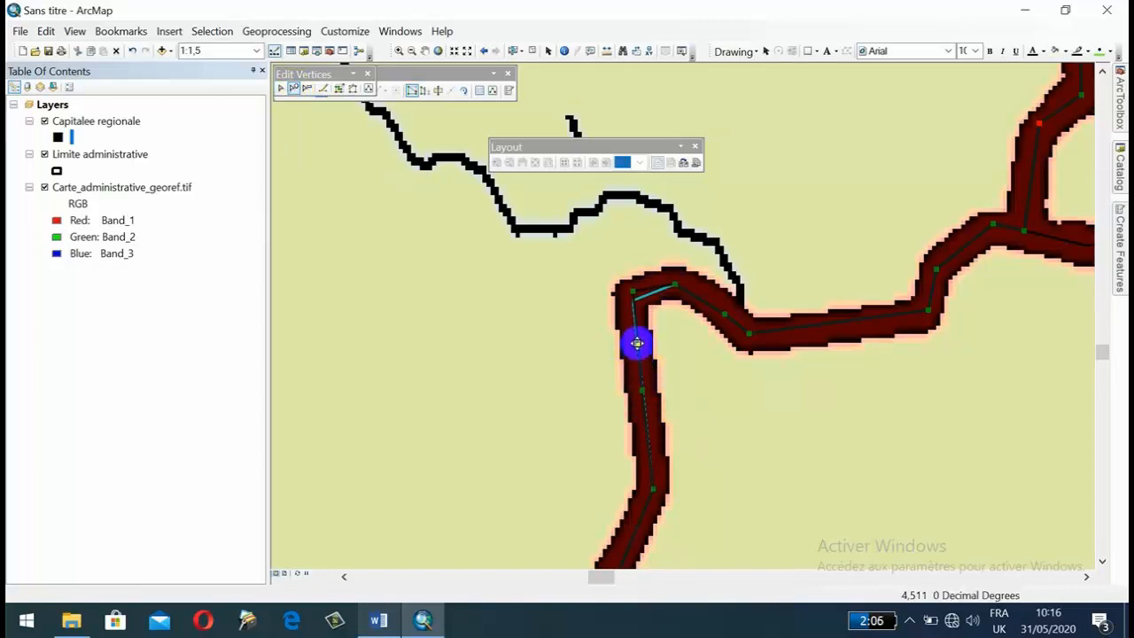
mouse_move(638, 360)
mouse_down()
mouse_move(681, 375)
mouse_move(638, 348)
mouse_up()
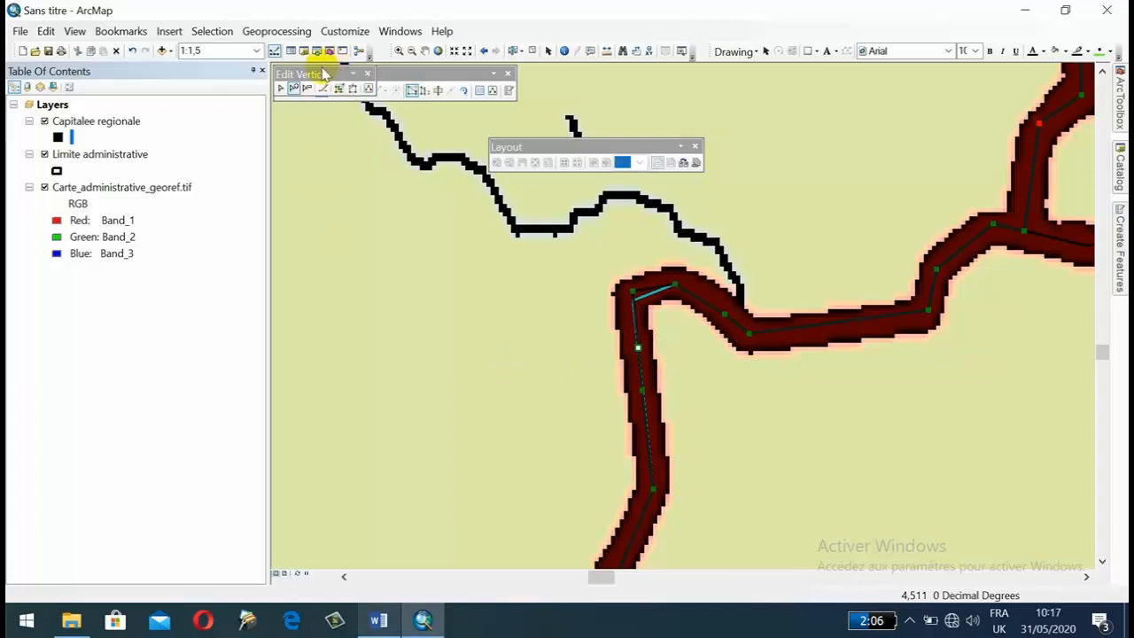
Move the Edit Vertices toolbar clear of the Editor toolbar and save the edits.
drag(325, 74, 331, 147)
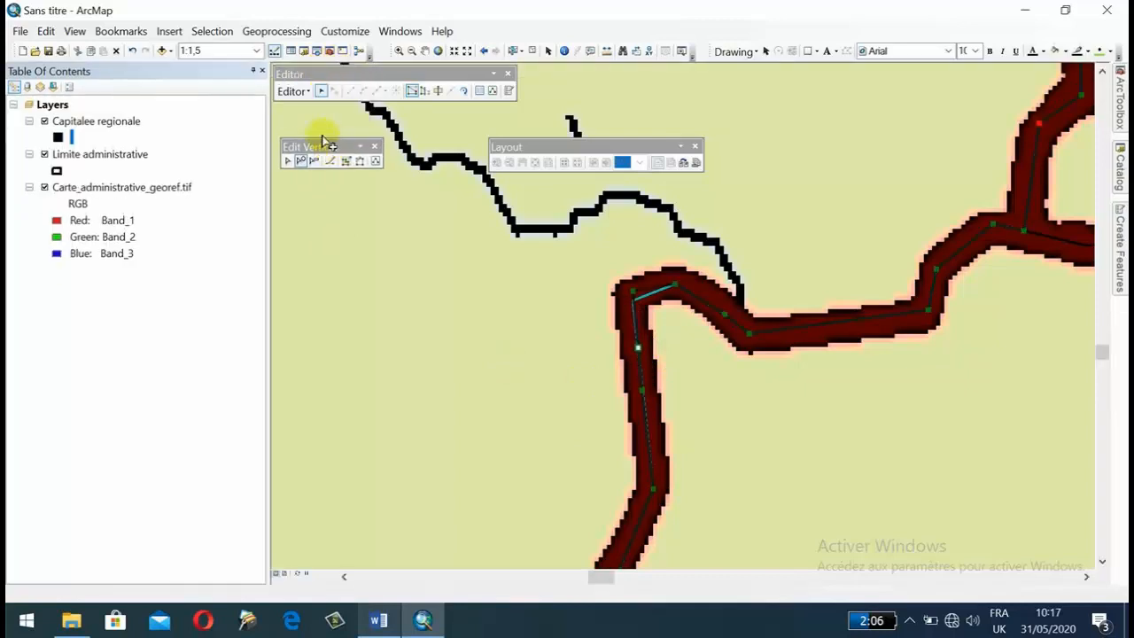
click(293, 92)
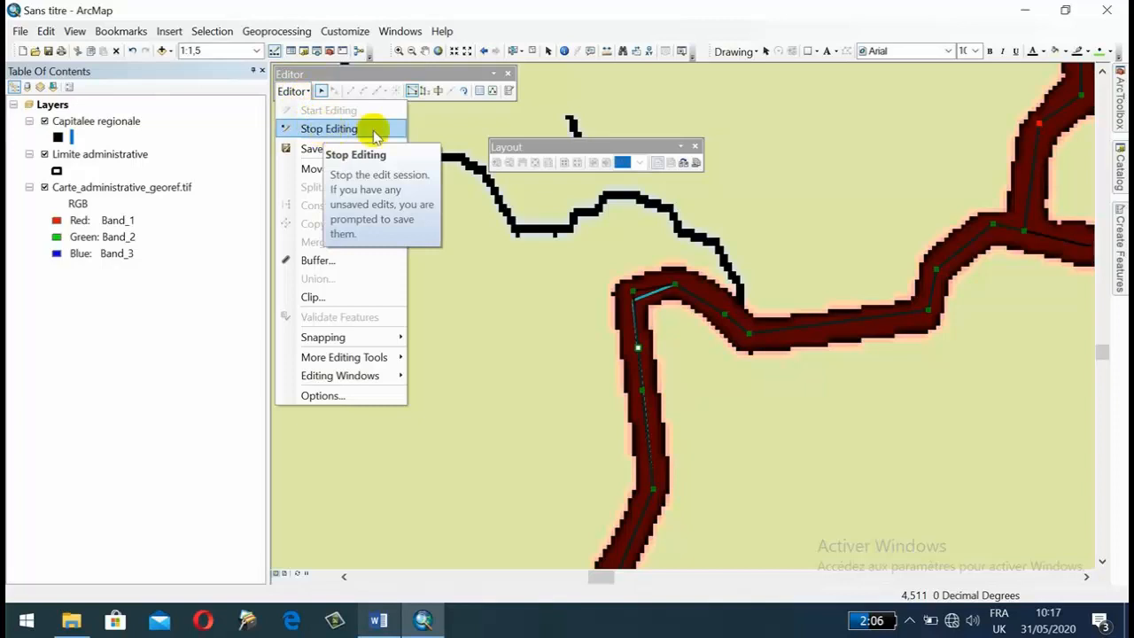
click(324, 148)
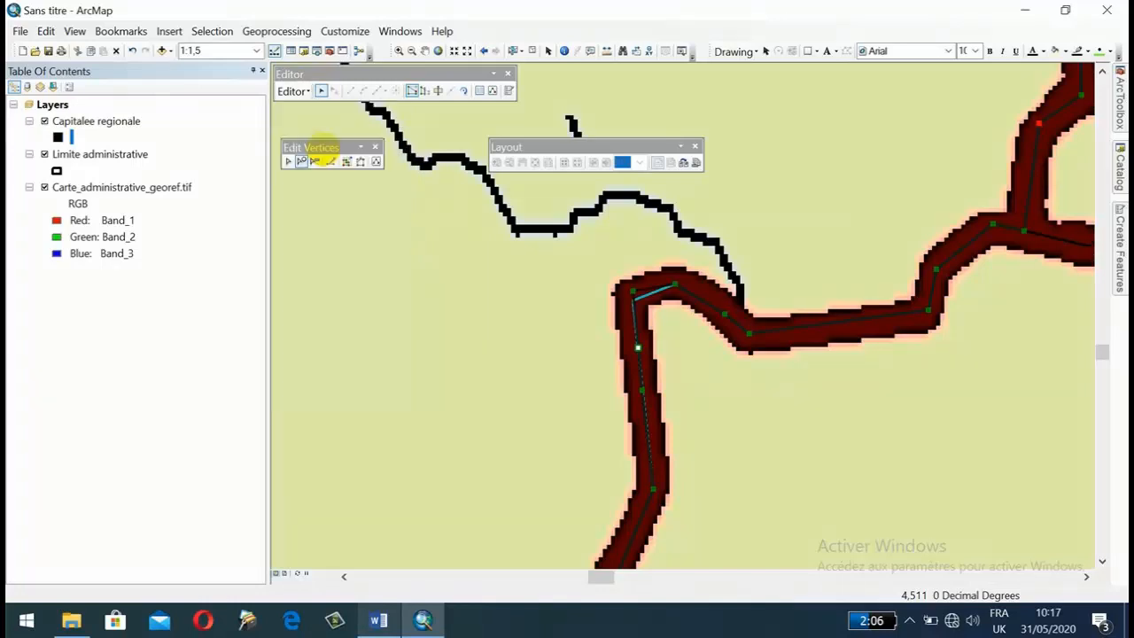
Review the Capitalee regionale layer's attribute table and close it.
right_click(96, 124)
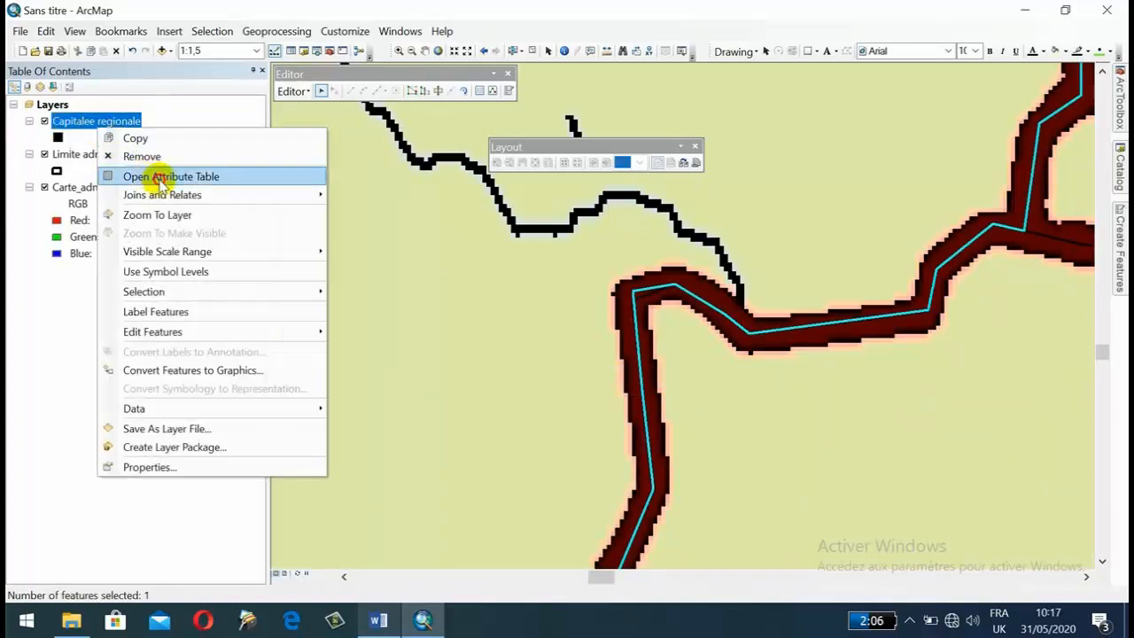
click(150, 177)
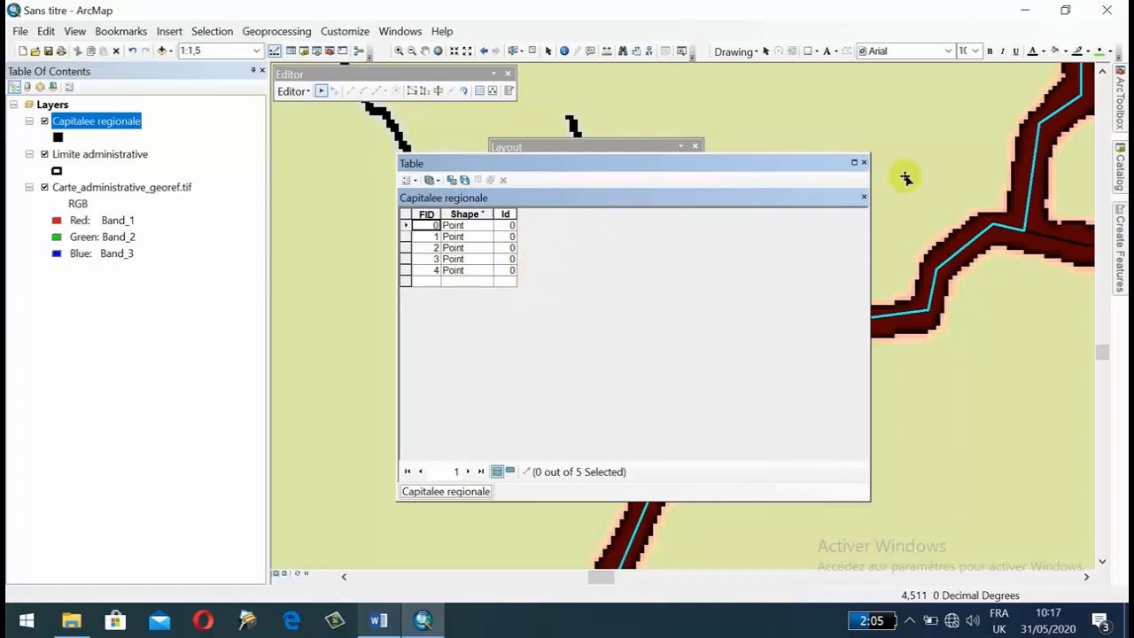
click(864, 163)
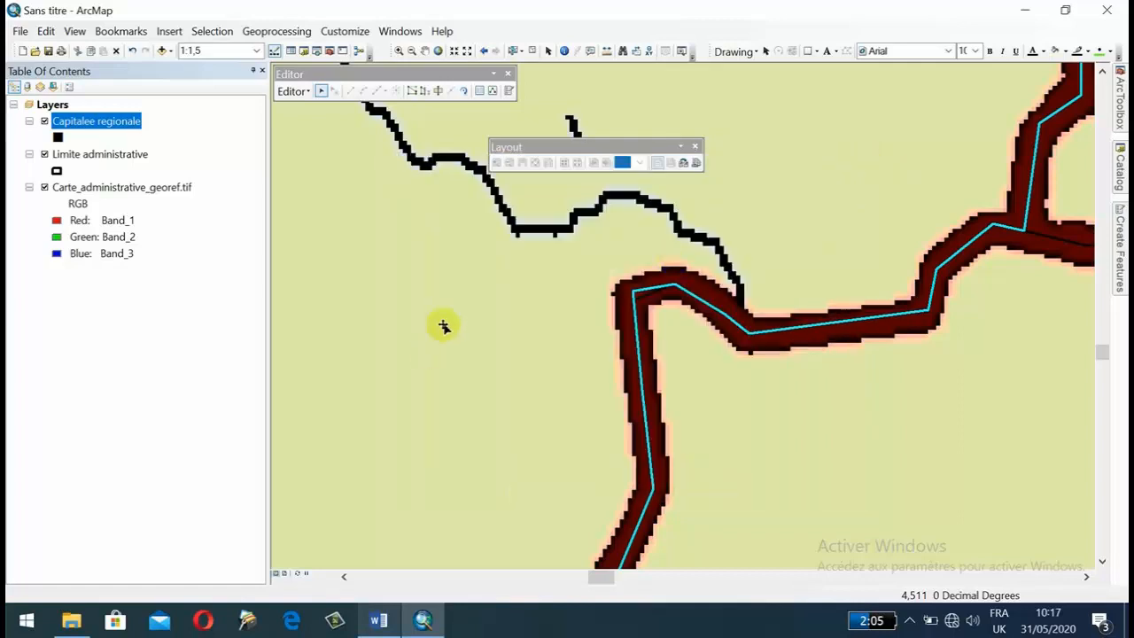
Review the Limite administrative layer's attribute table, close it, and switch to the tutorial outline document in Word.
scroll(636, 312, up, 4)
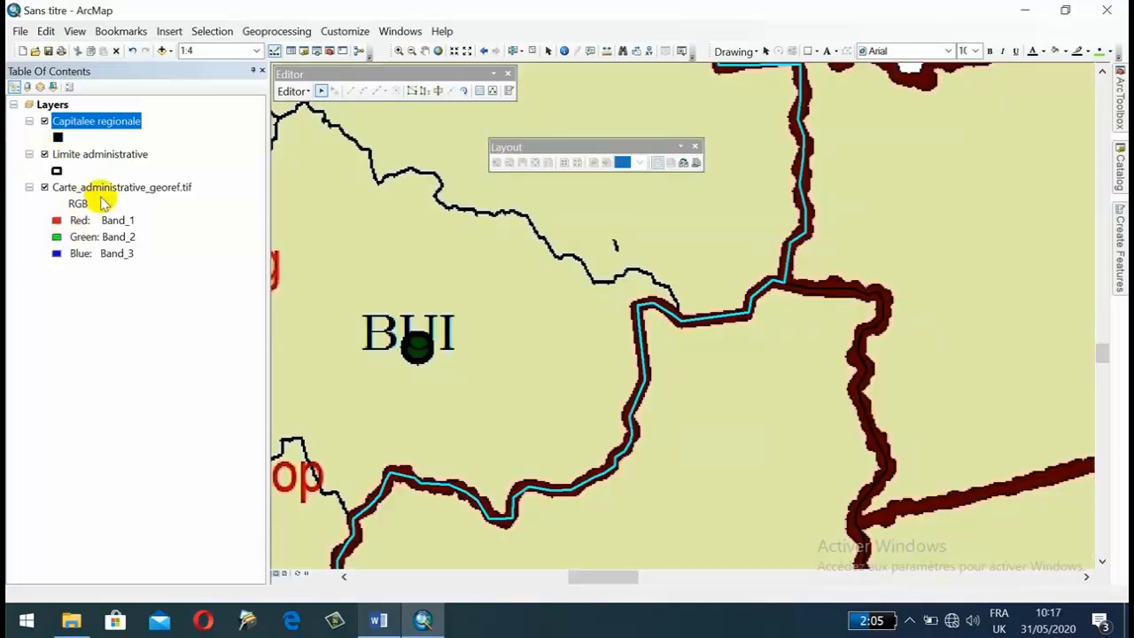
right_click(99, 152)
click(147, 192)
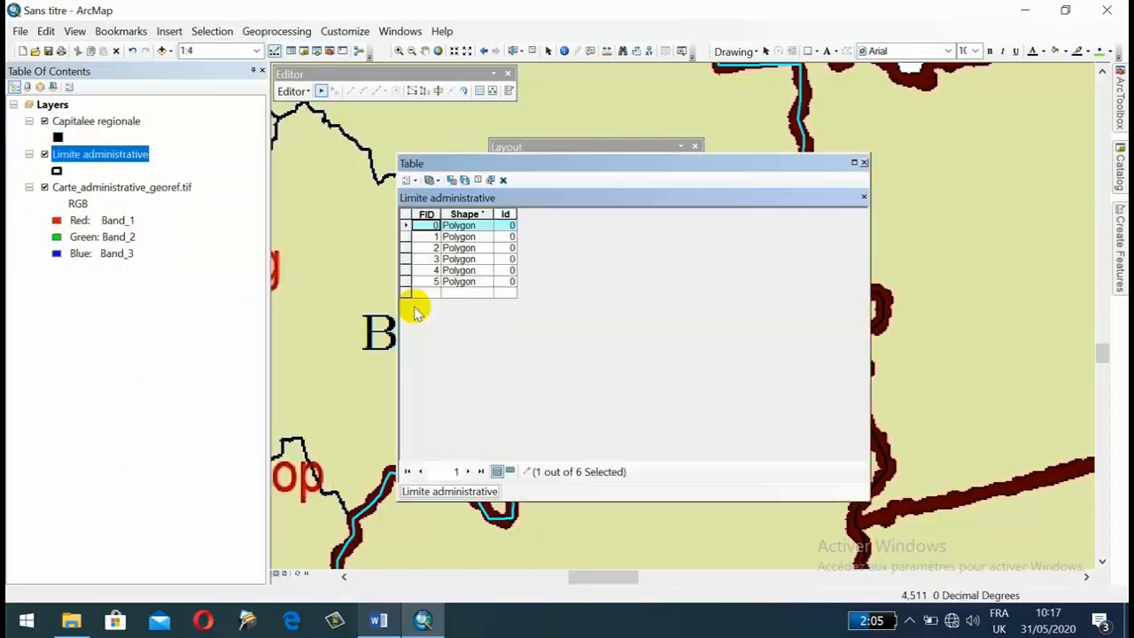
click(864, 163)
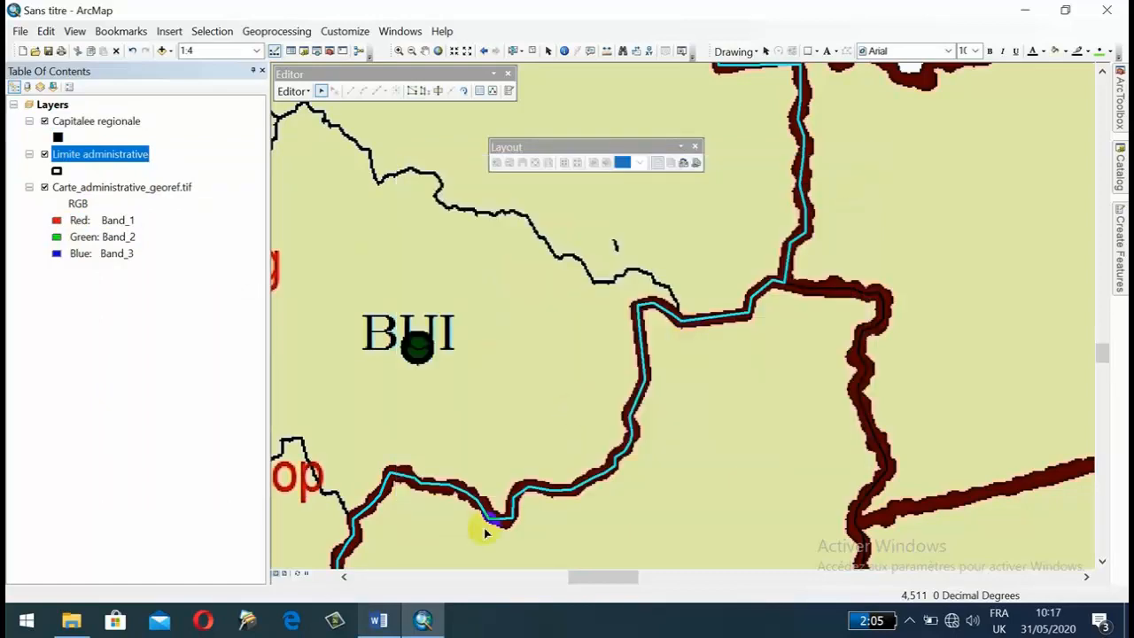
click(423, 620)
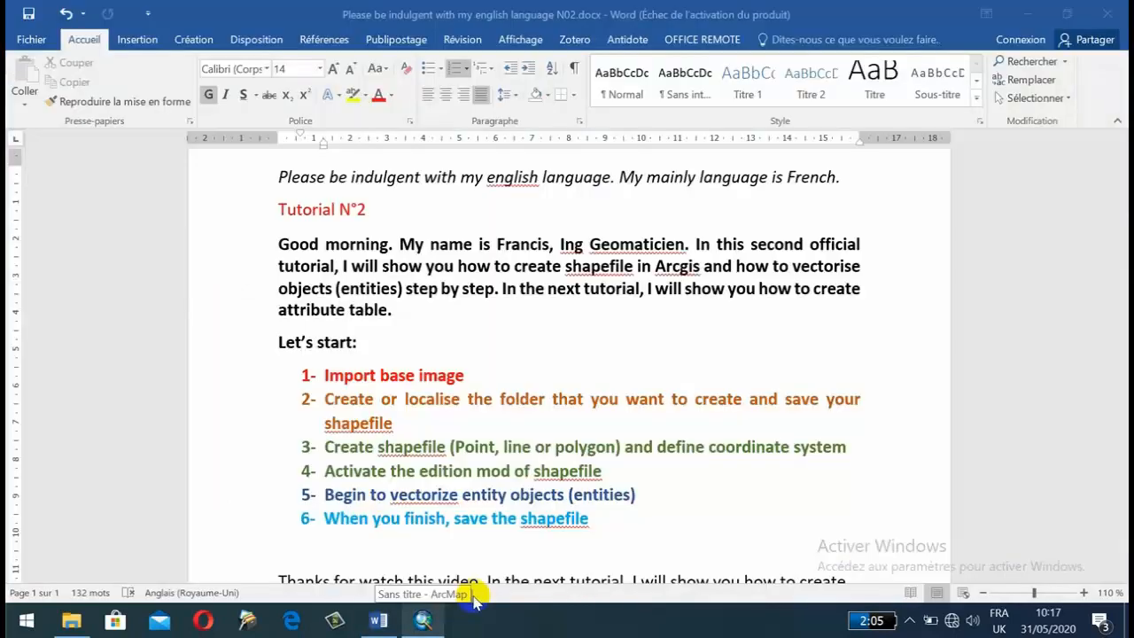